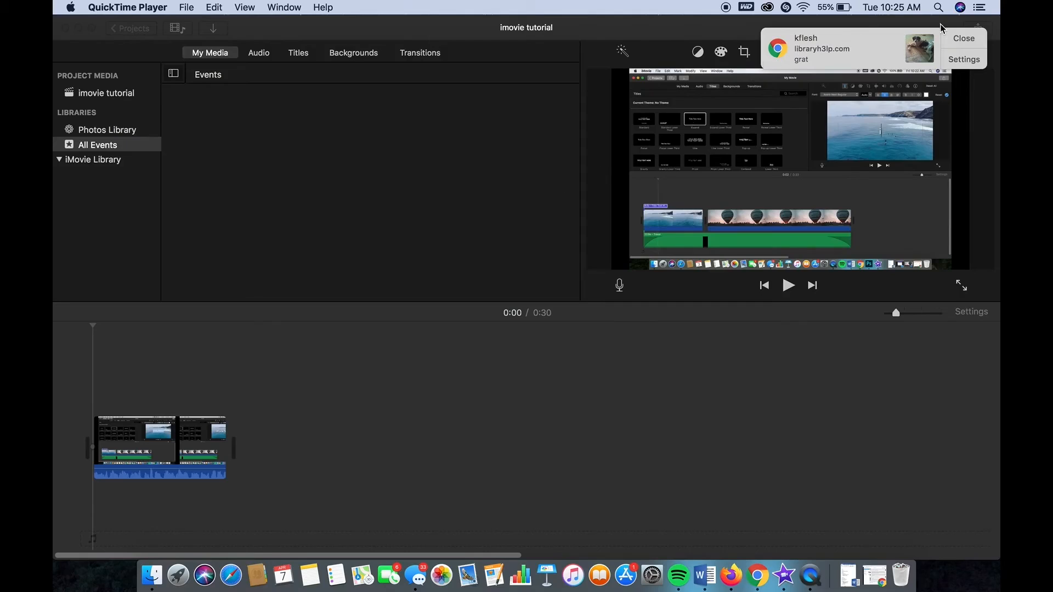
click(960, 38)
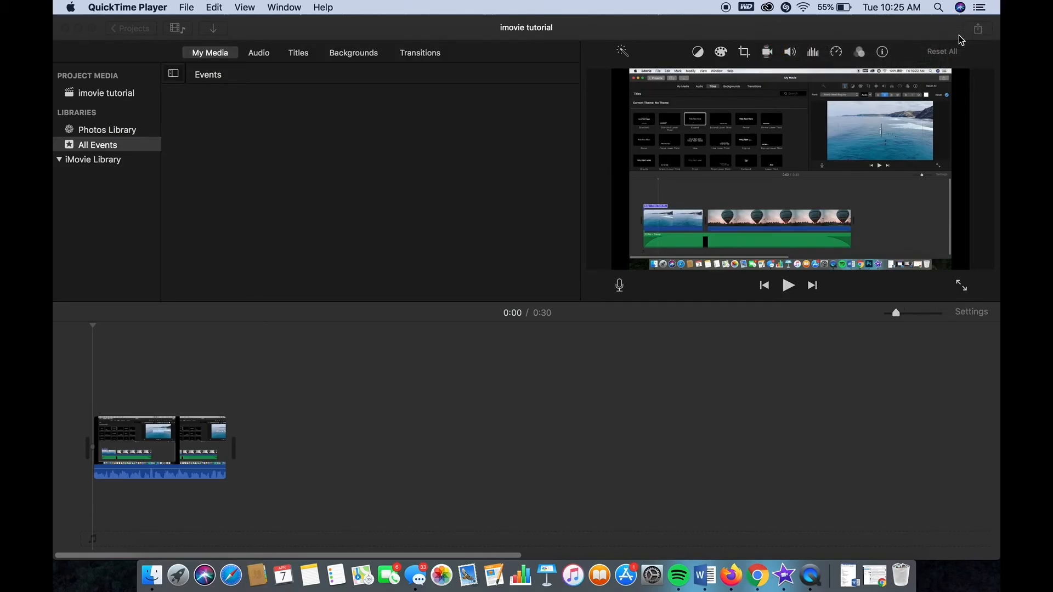
click(961, 39)
click(977, 28)
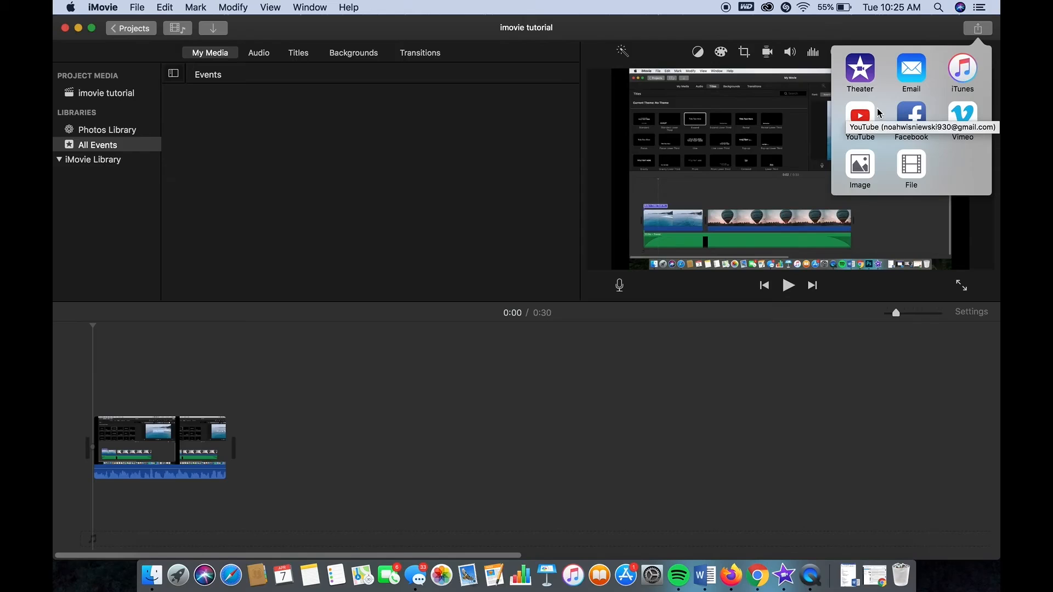
click(912, 165)
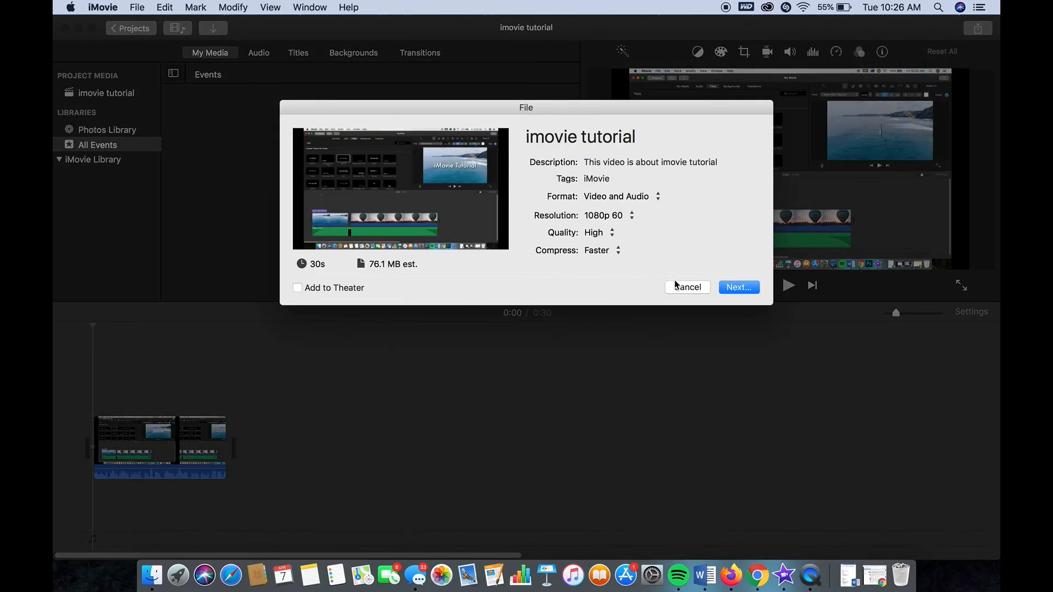
click(687, 288)
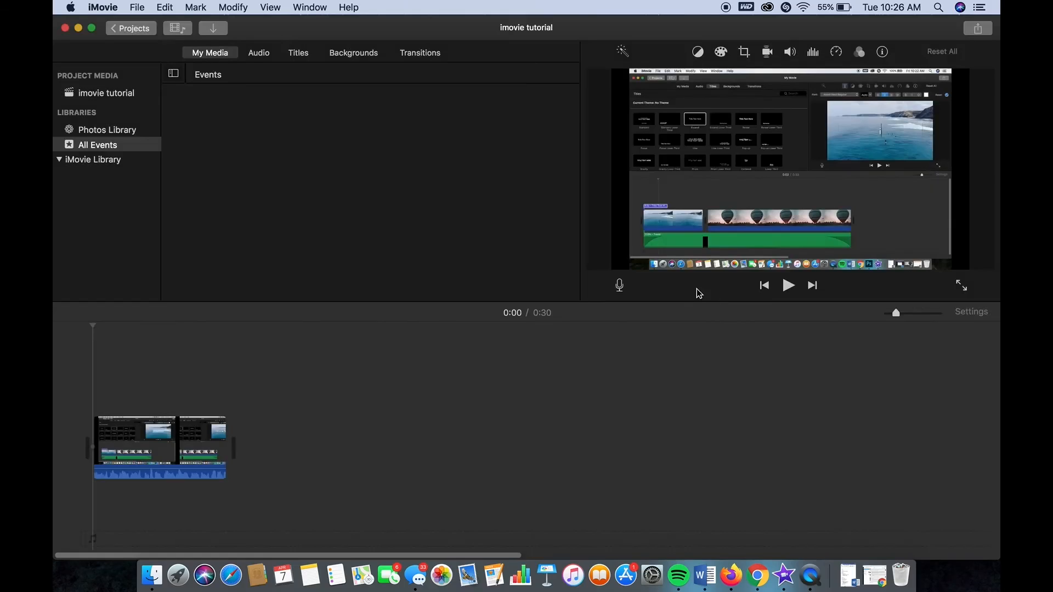
Publish the imovie tutorial project to YouTube at HD 1080p resolution with Private privacy, accepting the YouTube terms of service
click(971, 30)
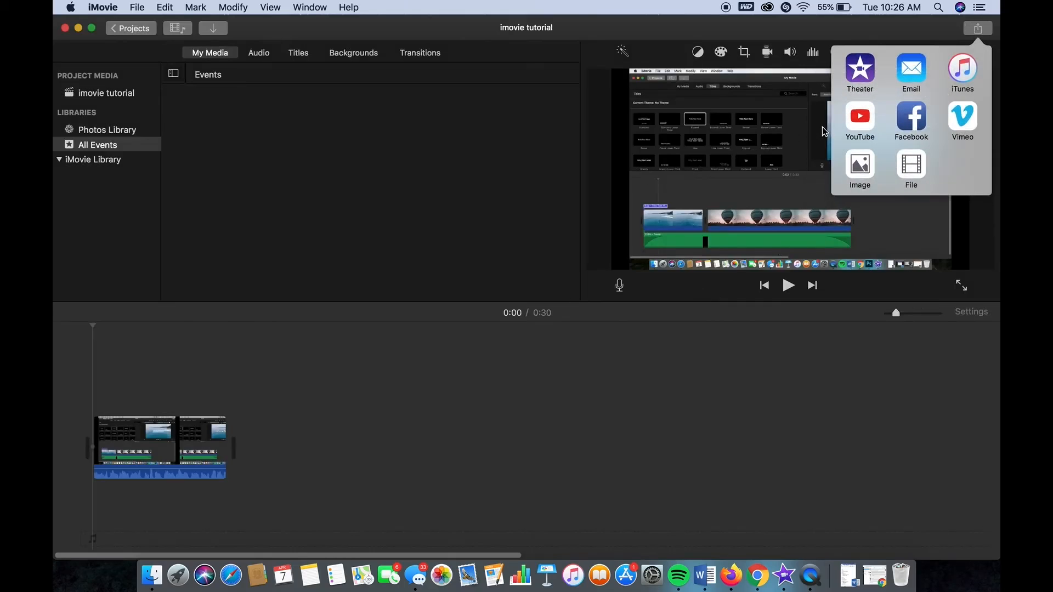
click(867, 118)
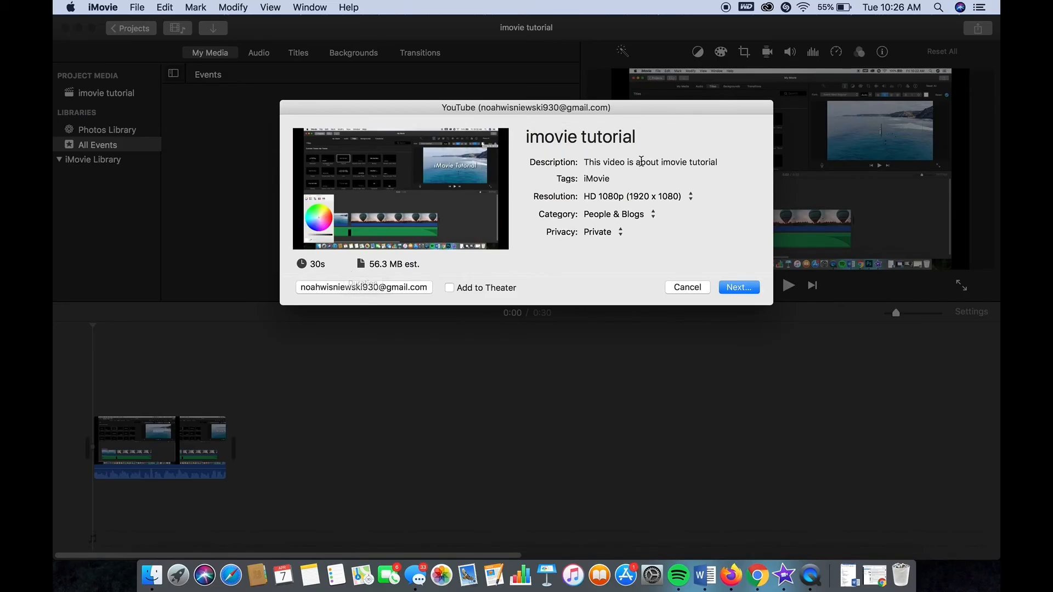
click(648, 136)
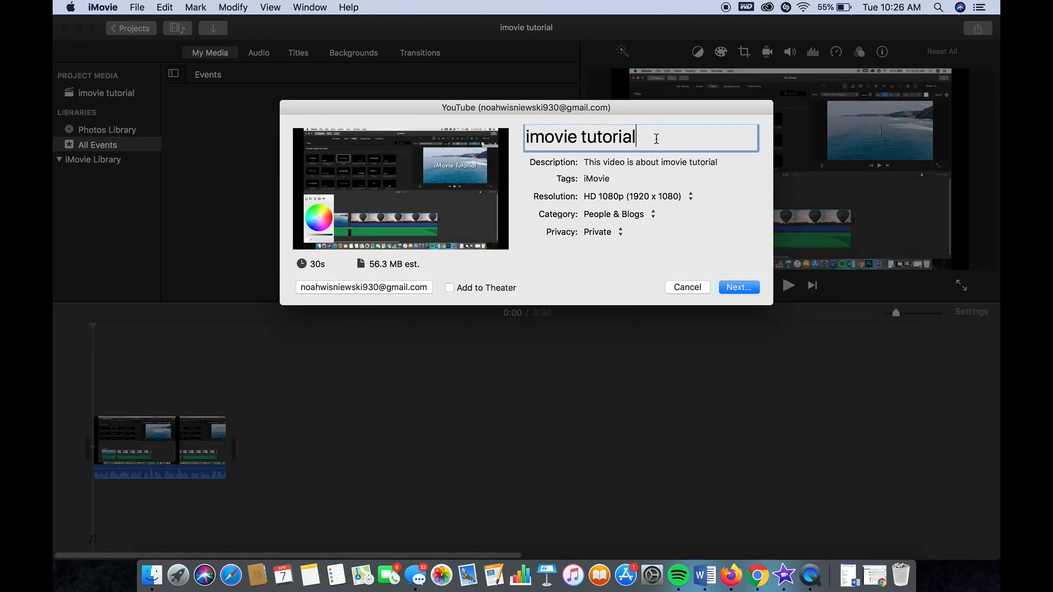
click(684, 199)
click(684, 201)
click(602, 235)
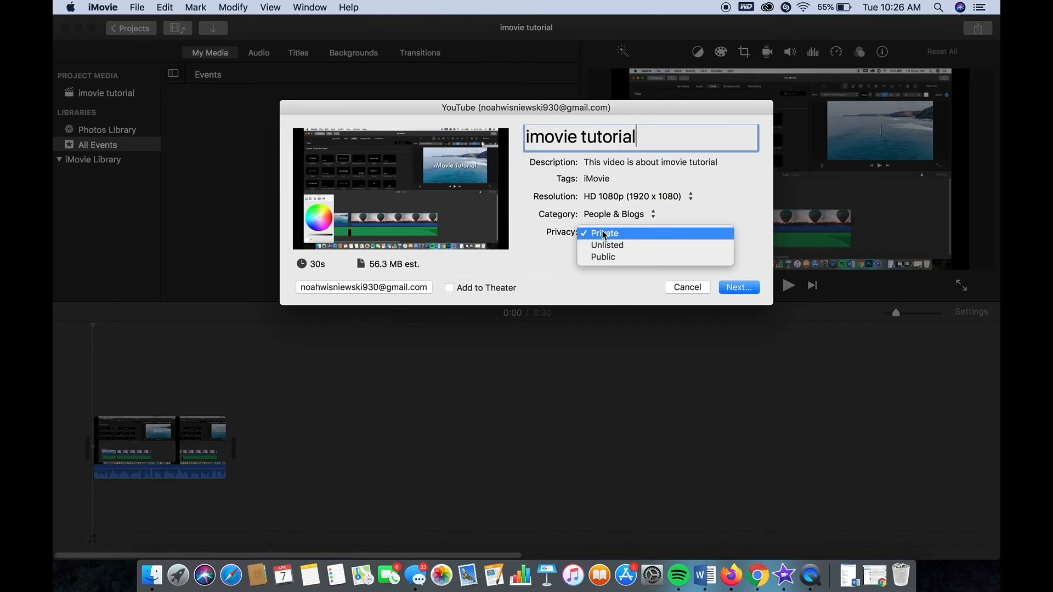
click(603, 235)
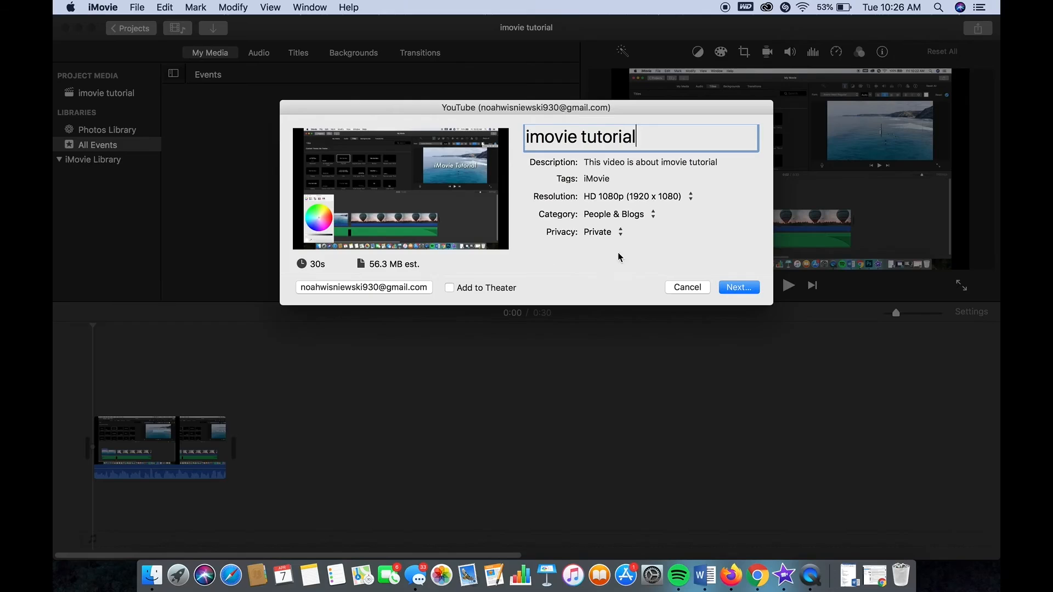
click(736, 287)
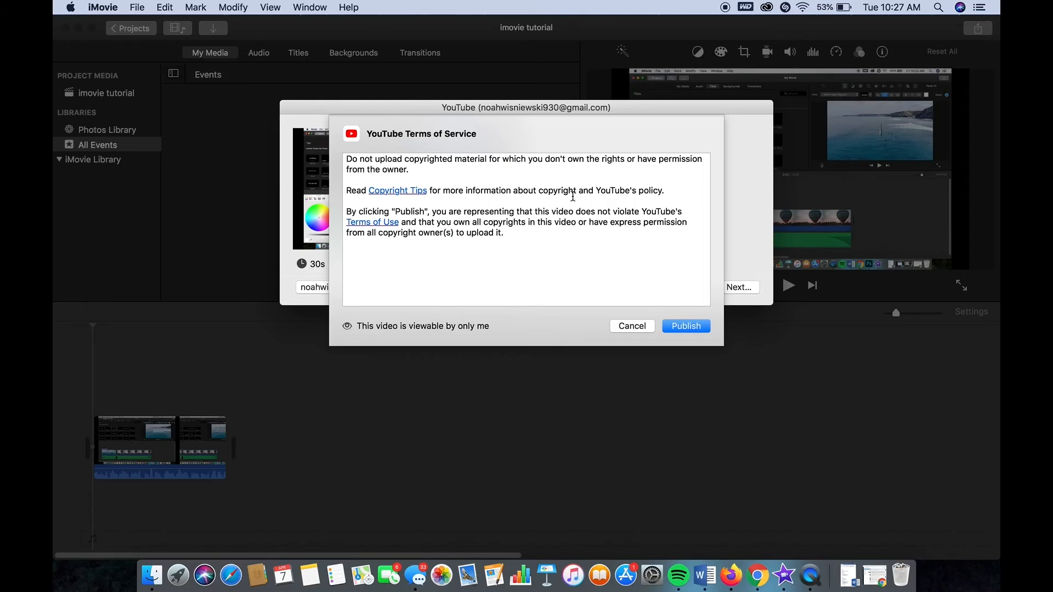
click(685, 326)
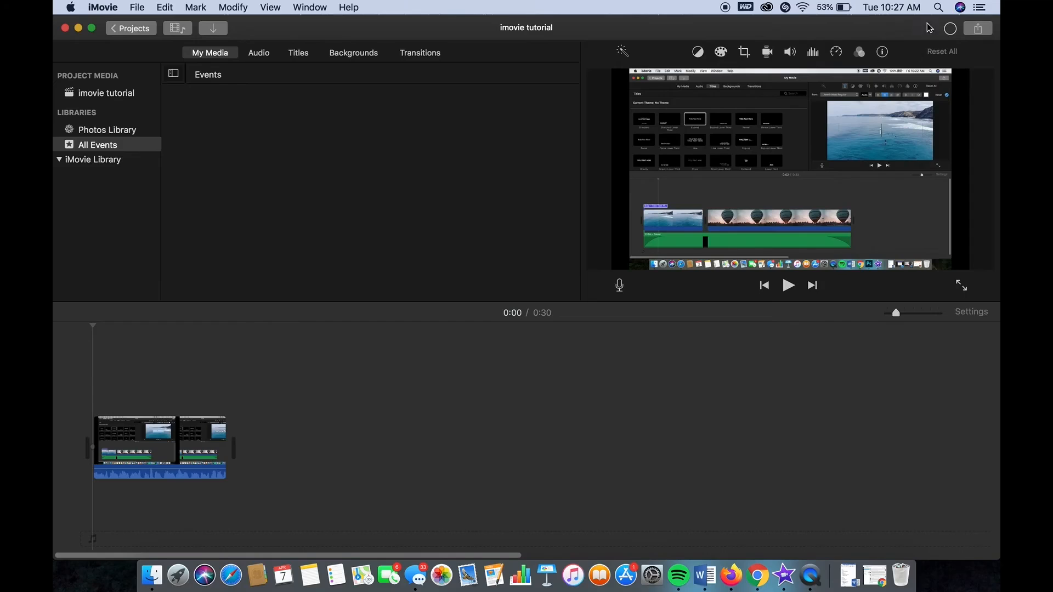
Visit the published video on YouTube in Safari and go through your channel to the YouTube Studio dashboard
click(951, 30)
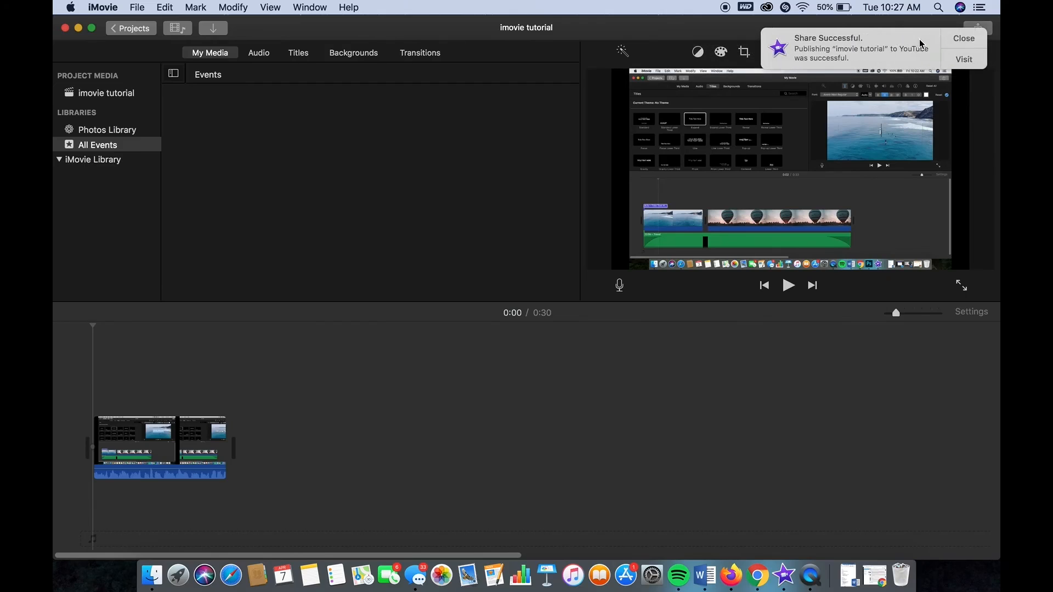
click(960, 59)
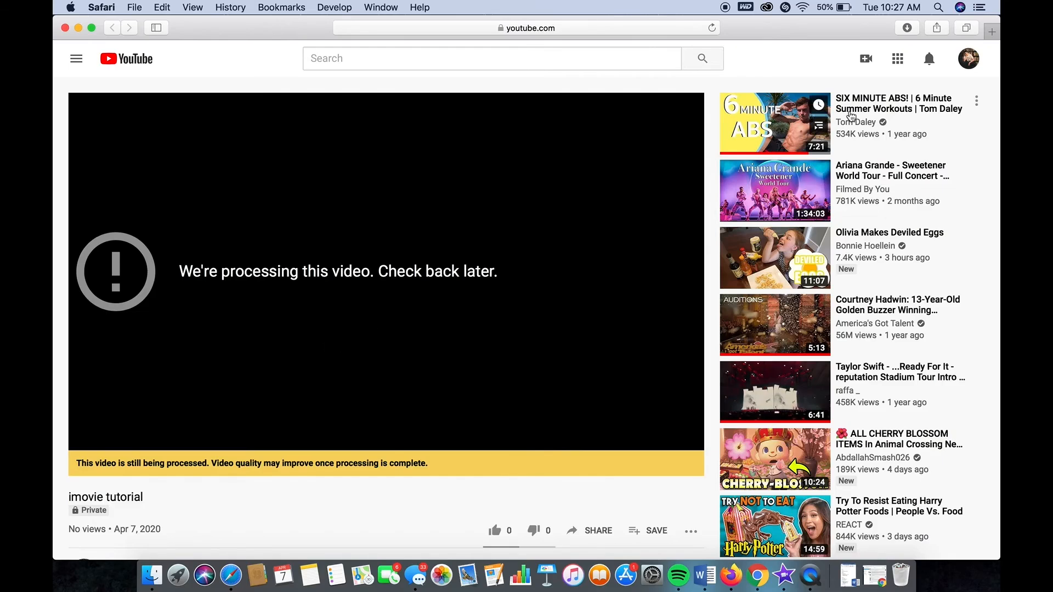
click(960, 65)
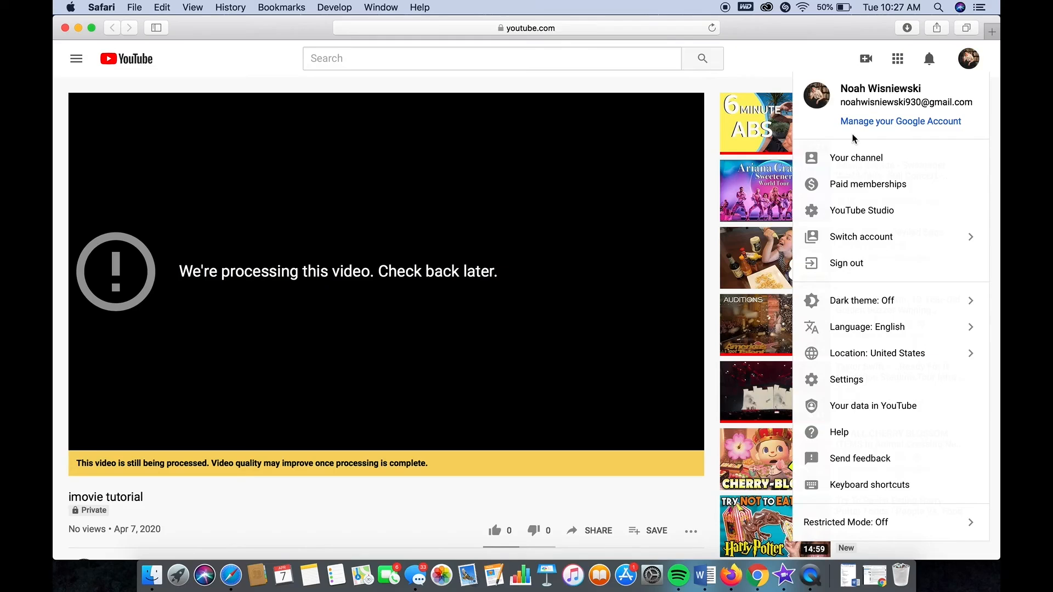
click(850, 156)
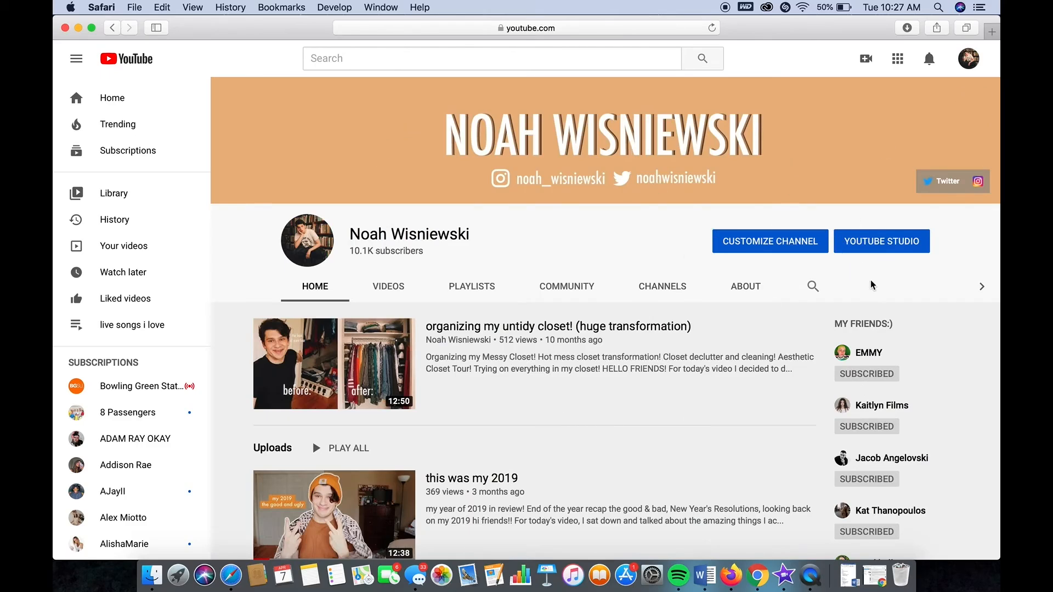
click(892, 245)
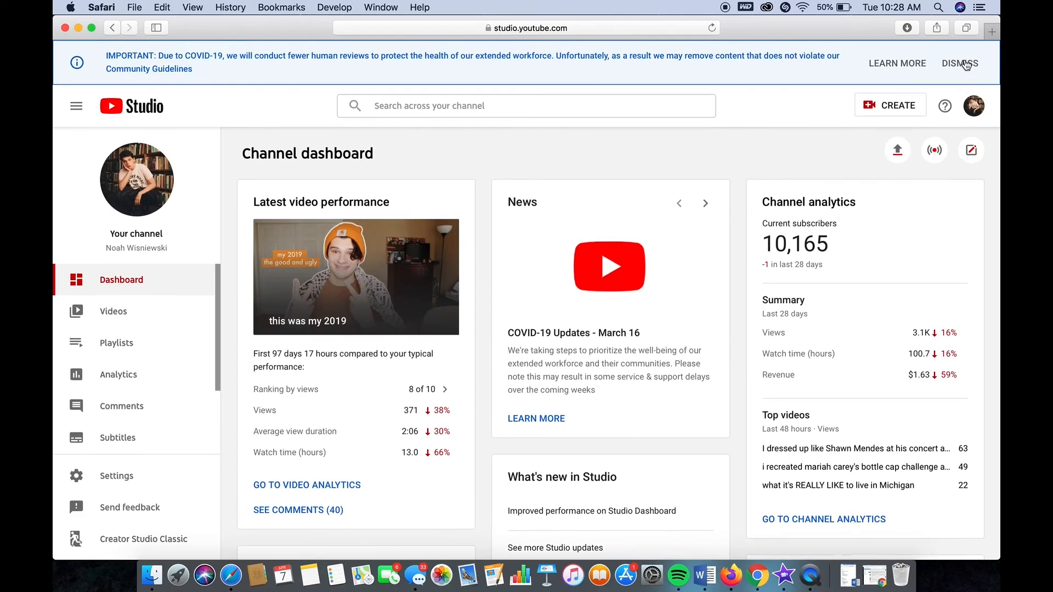
Dismiss the COVID-19 notice above the channel dashboard
click(973, 103)
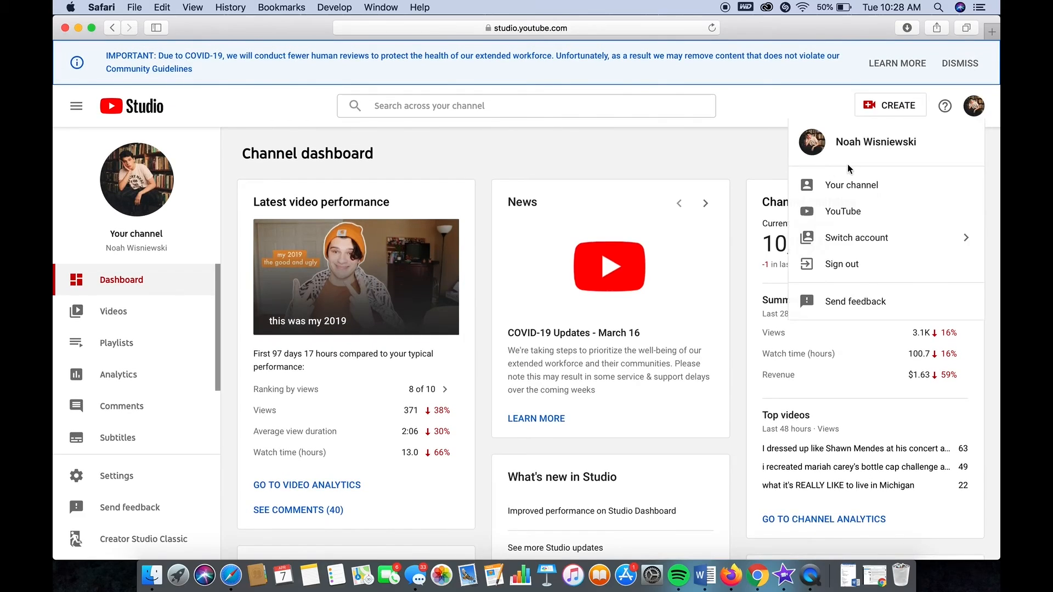
click(936, 82)
click(957, 64)
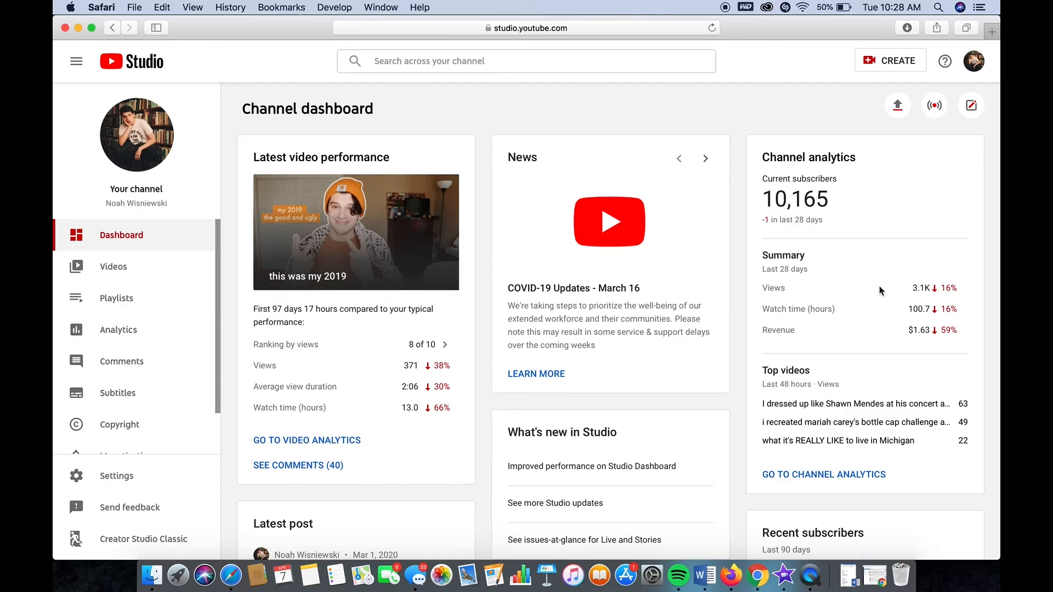
Open the details of the newly uploaded imovie tutorial video from the channel's video list
scroll(880, 286, down, 3)
scroll(880, 285, up, 3)
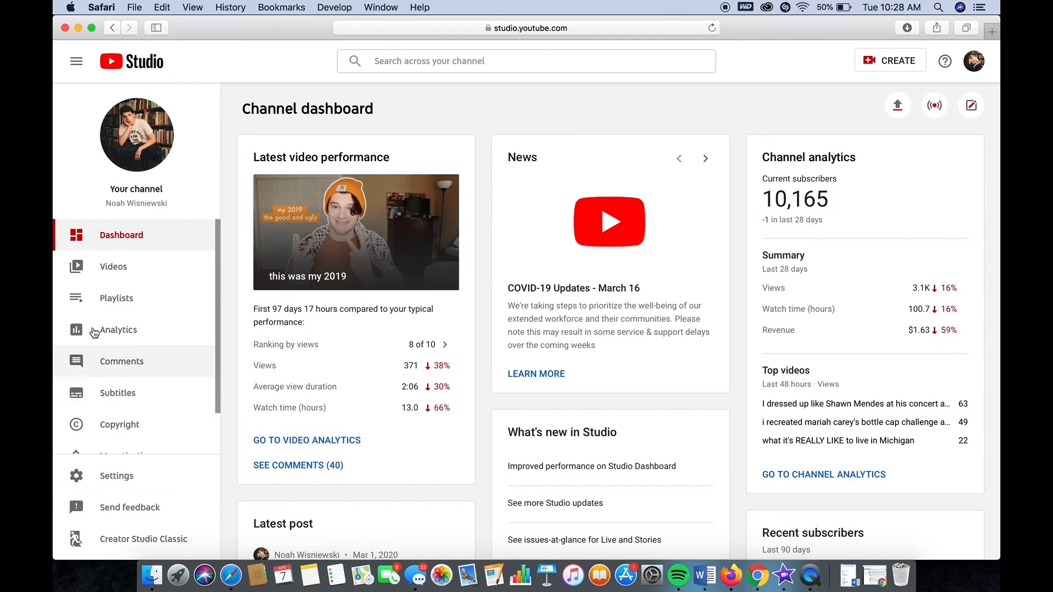
click(119, 268)
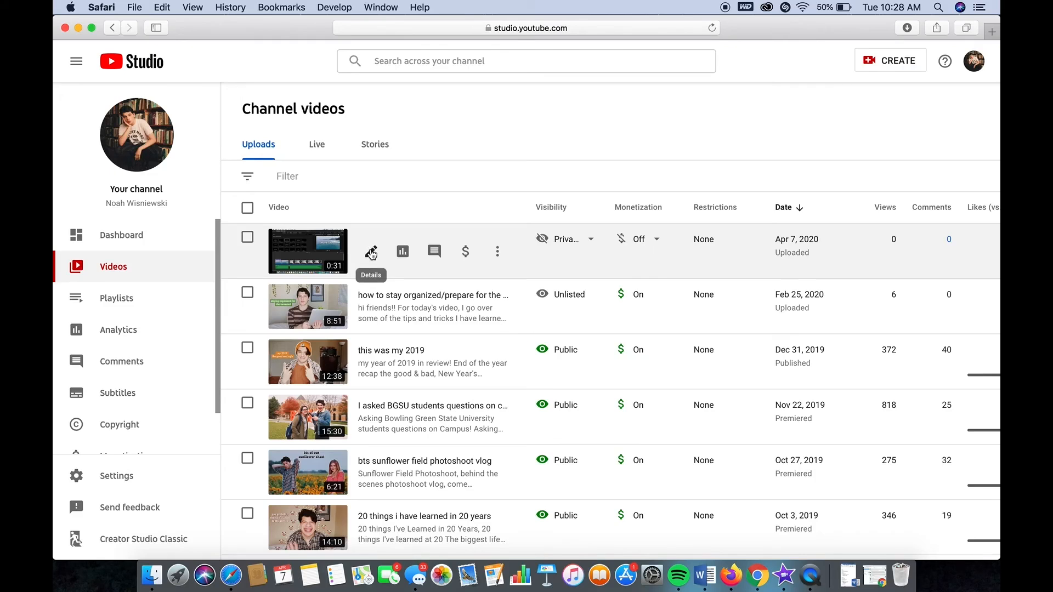
click(373, 253)
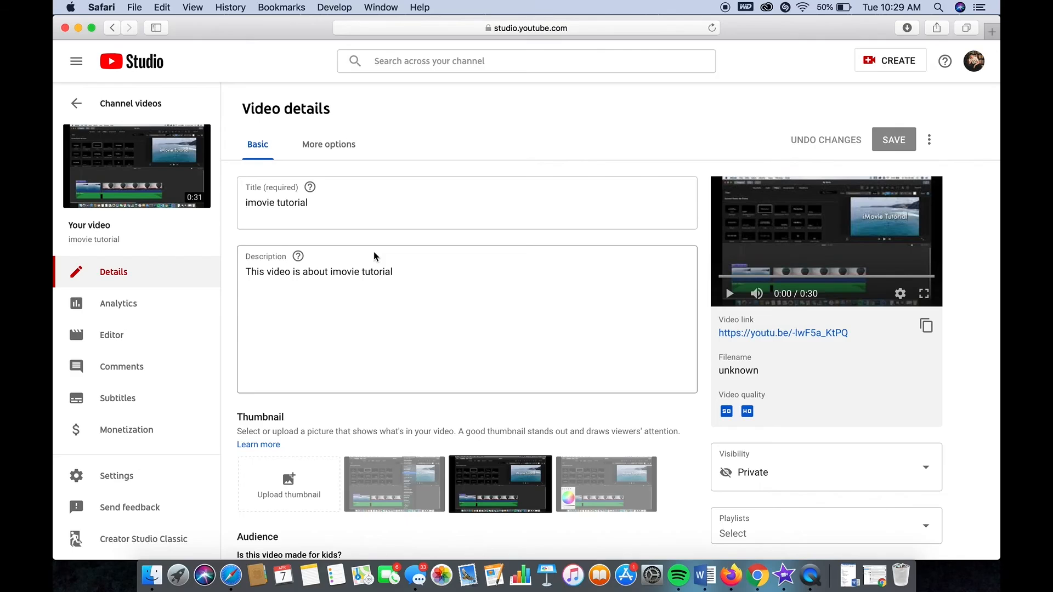
click(329, 204)
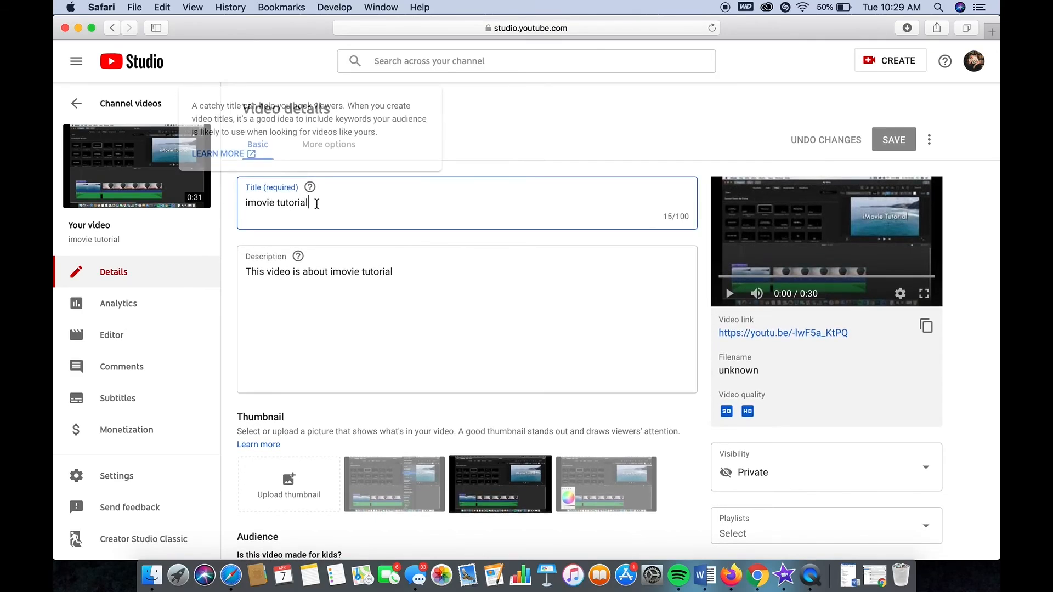
drag(324, 202, 236, 200)
click(331, 215)
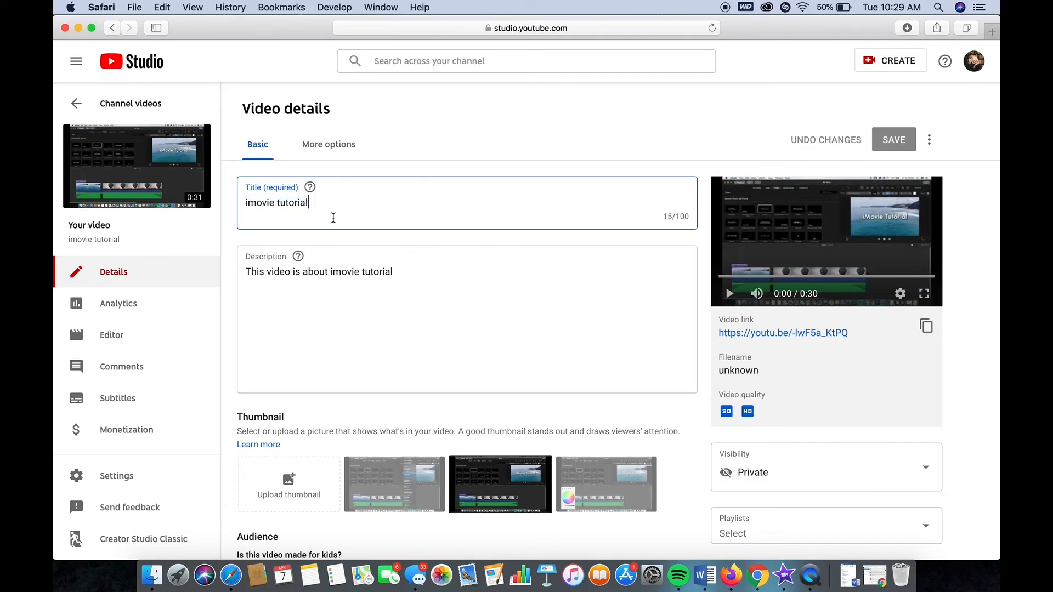
click(407, 293)
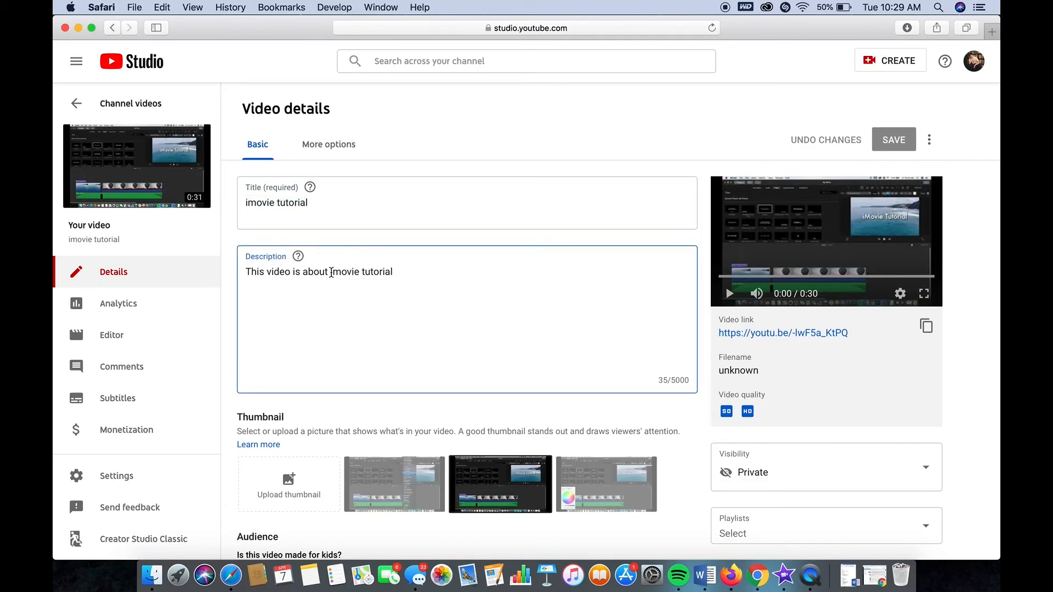
drag(380, 289, 238, 275)
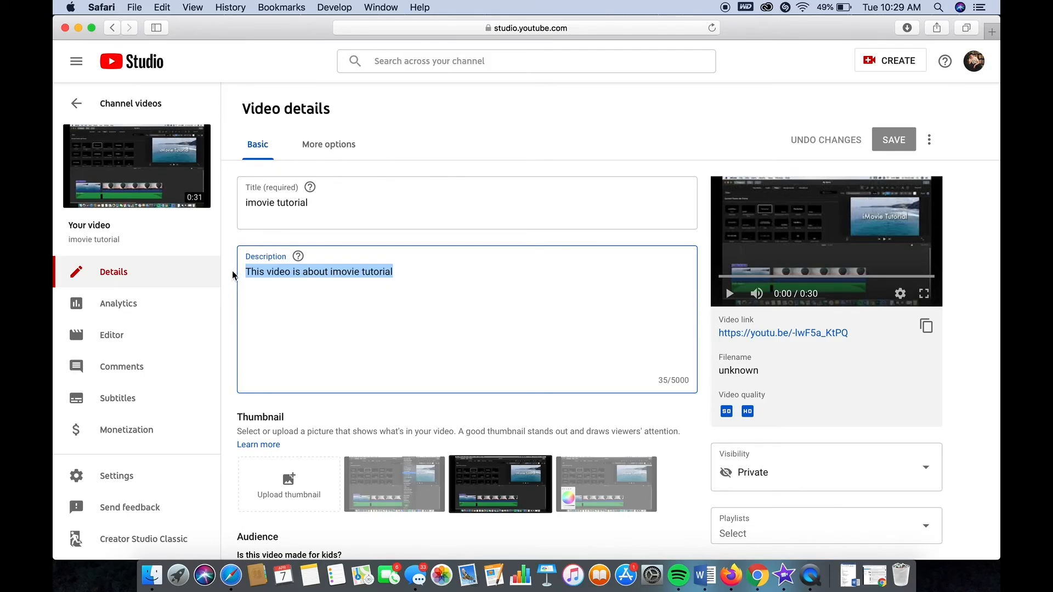
Try adding an "instagram" line below the existing video description, and delete the added text
click(425, 276)
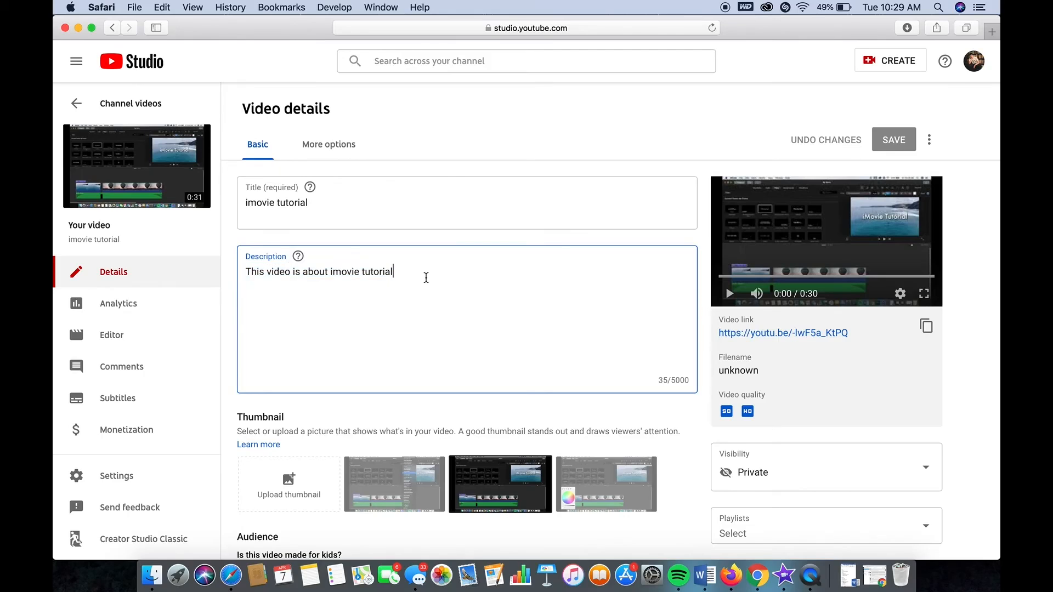
key(Return)
key(Return)
key(Return)
text(ins)
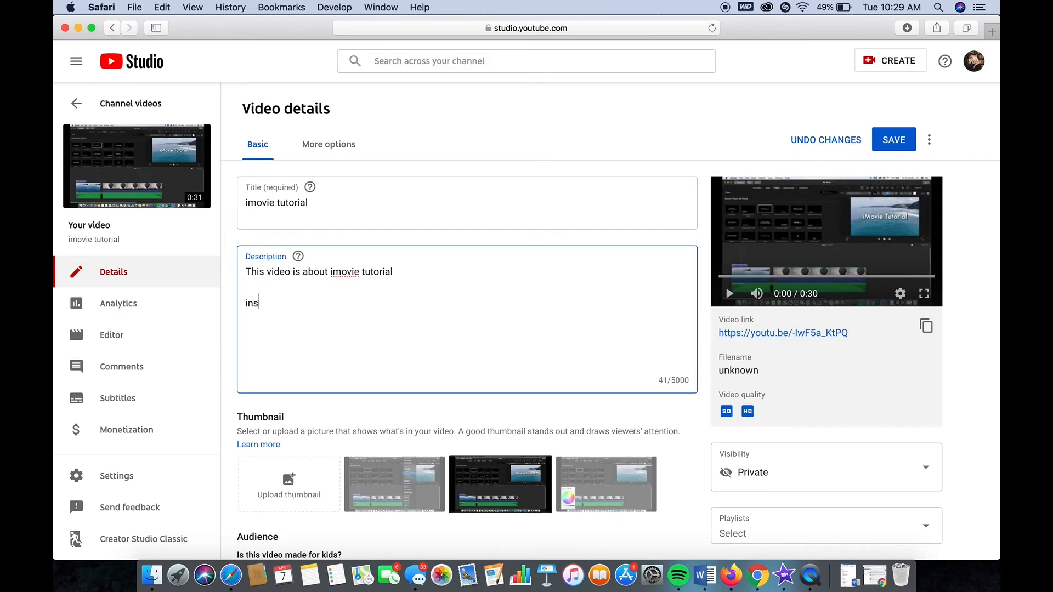
text(tagram)
key(BackSpace)
key(BackSpace)
key(BackSpace)
key(BackSpace)
key(BackSpace)
key(BackSpace)
key(BackSpace)
key(BackSpace)
key(BackSpace)
key(BackSpace)
key(Return)
key(Return)
key(BackSpace)
Choose the third suggested frame, the one with the color wheel, as the video thumbnail instead of uploading a custom image
scroll(358, 268, down, 5)
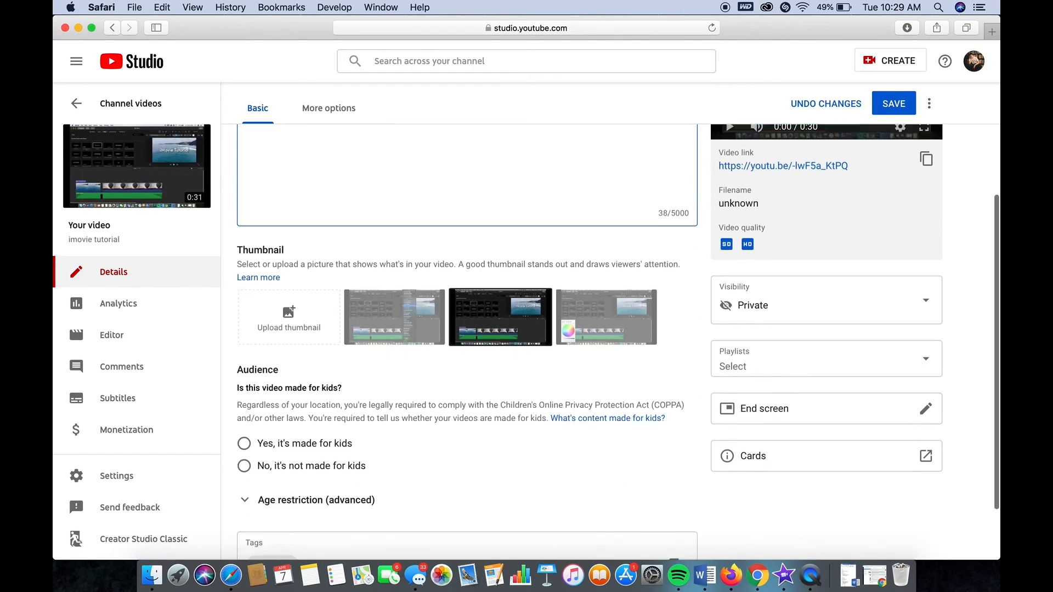
click(623, 290)
scroll(624, 290, up, 5)
click(499, 485)
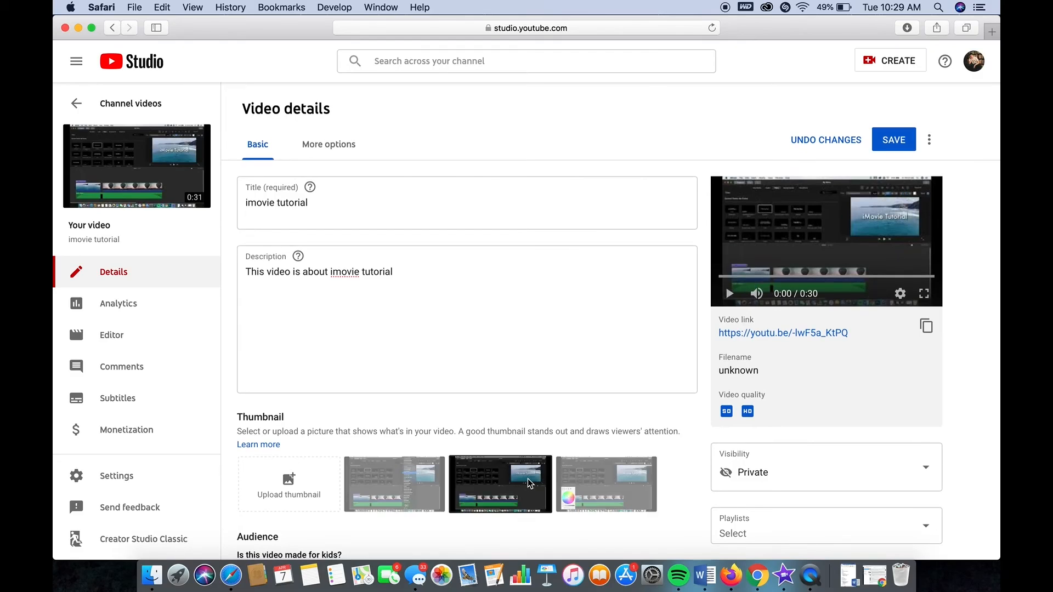
click(591, 479)
scroll(422, 476, down, 1)
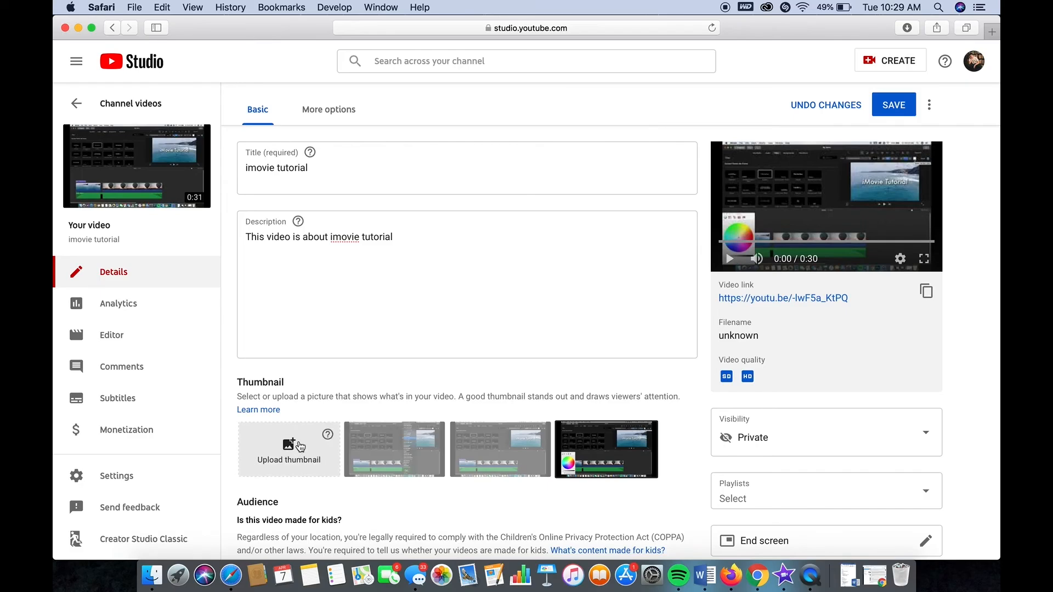
click(300, 446)
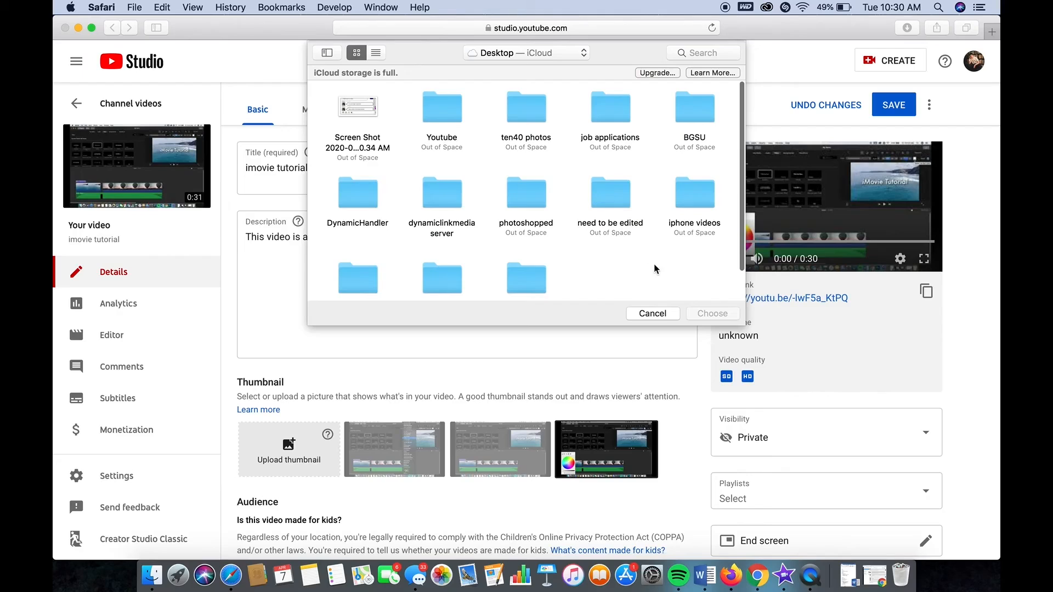
click(662, 314)
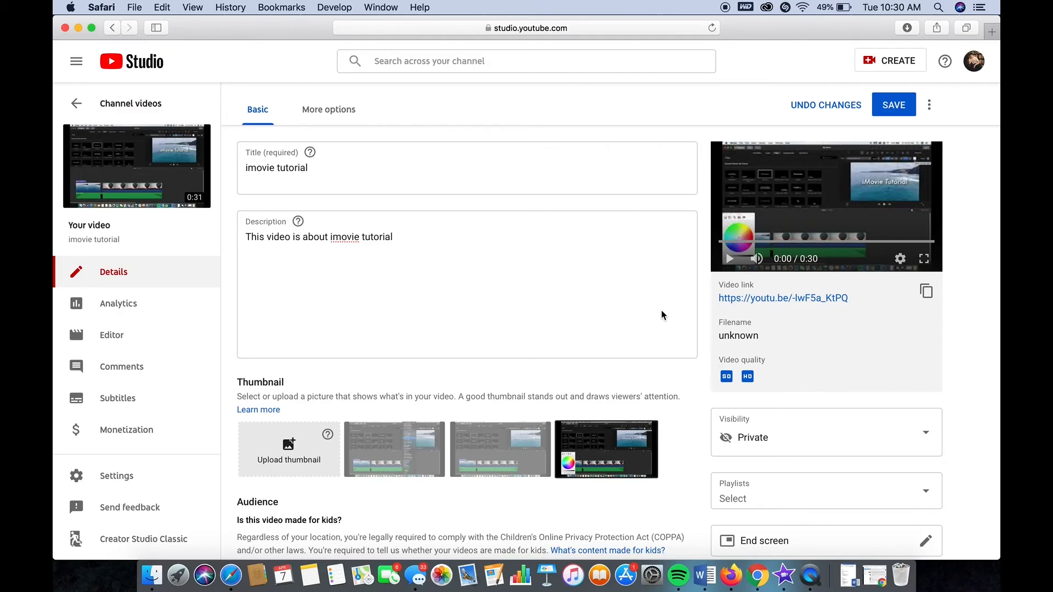
Set the video's audience to "No, it's not made for kids"
scroll(562, 334, down, 5)
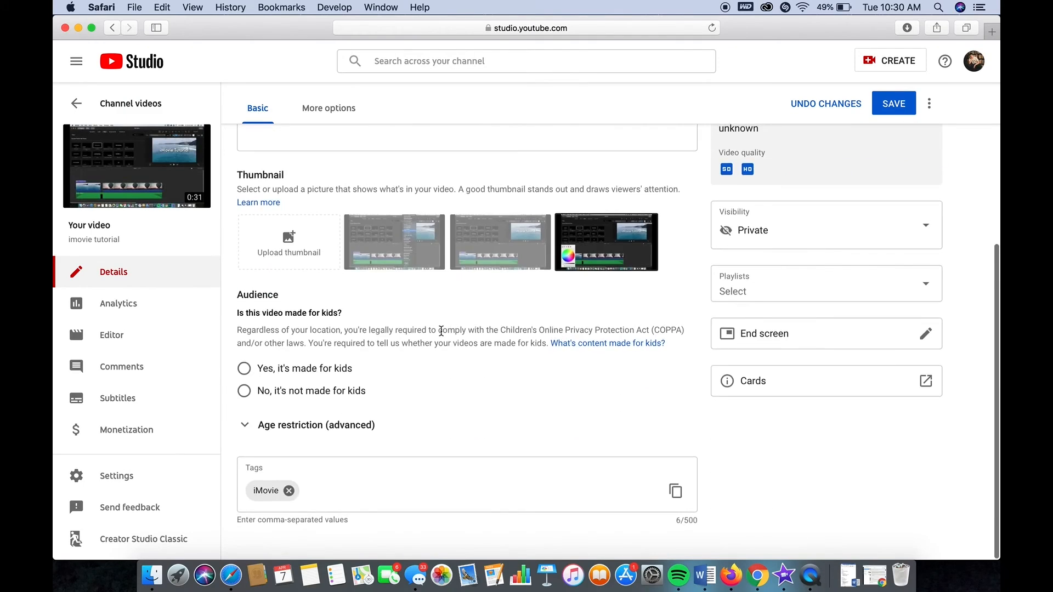
scroll(441, 331, up, 1)
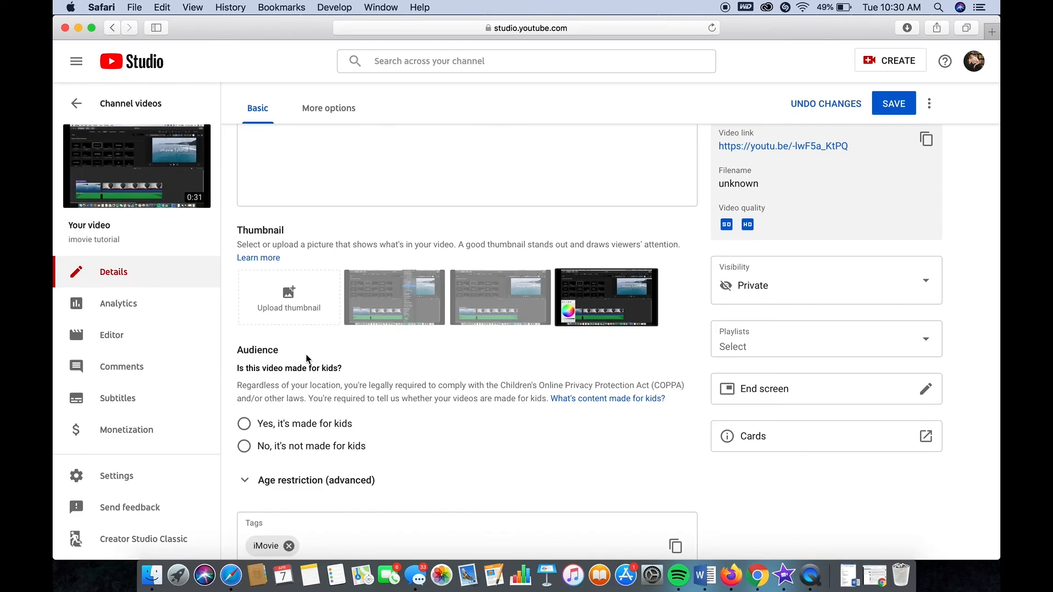
click(244, 446)
scroll(574, 421, down, 2)
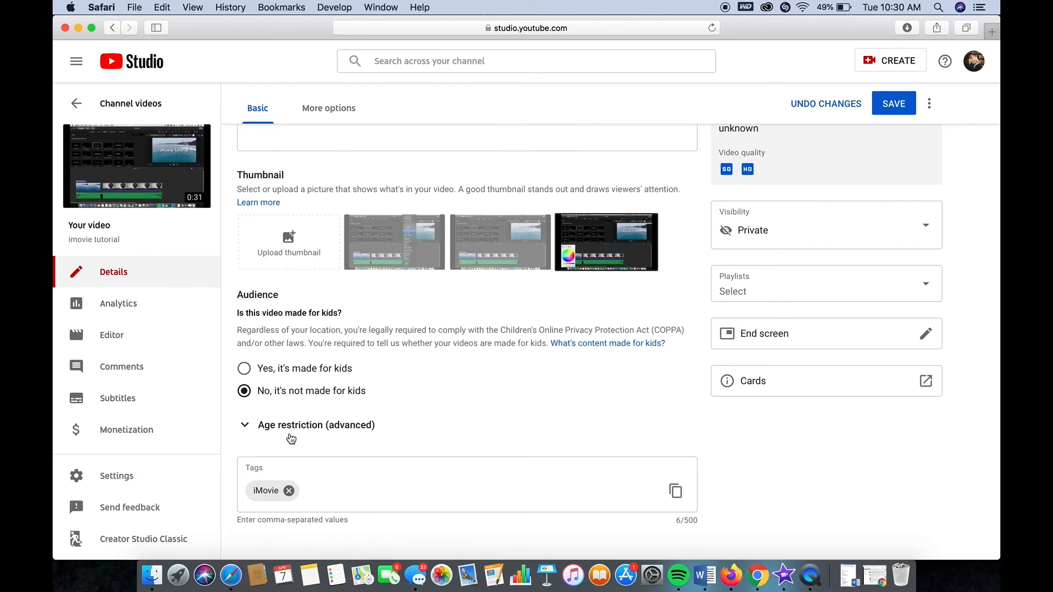
Replace the video's existing iMovie tag with the tags "imovie", "youtube" and "trending"
click(288, 491)
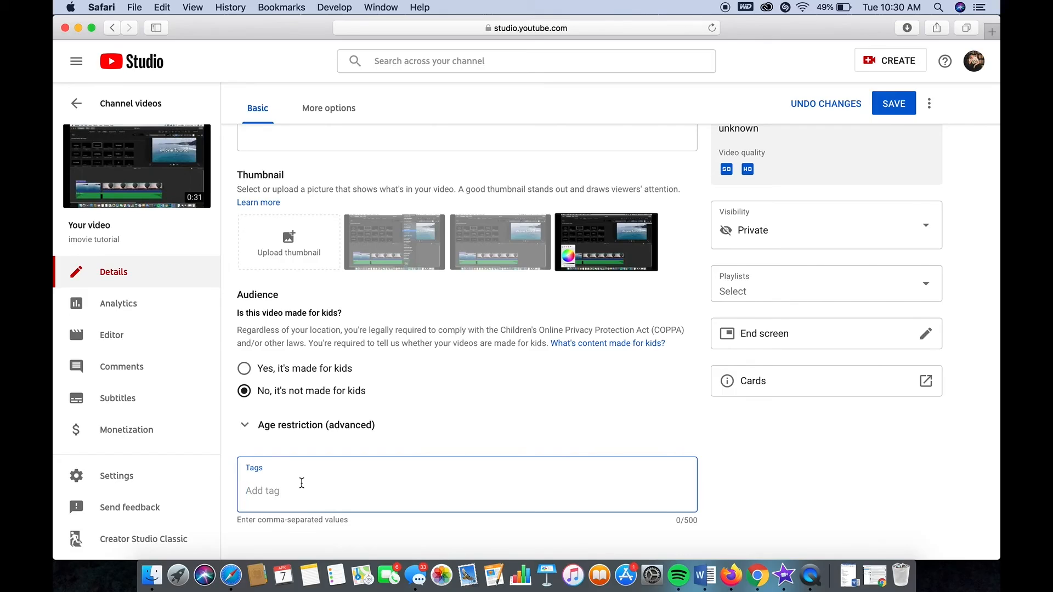
text(imovie)
key(comma)
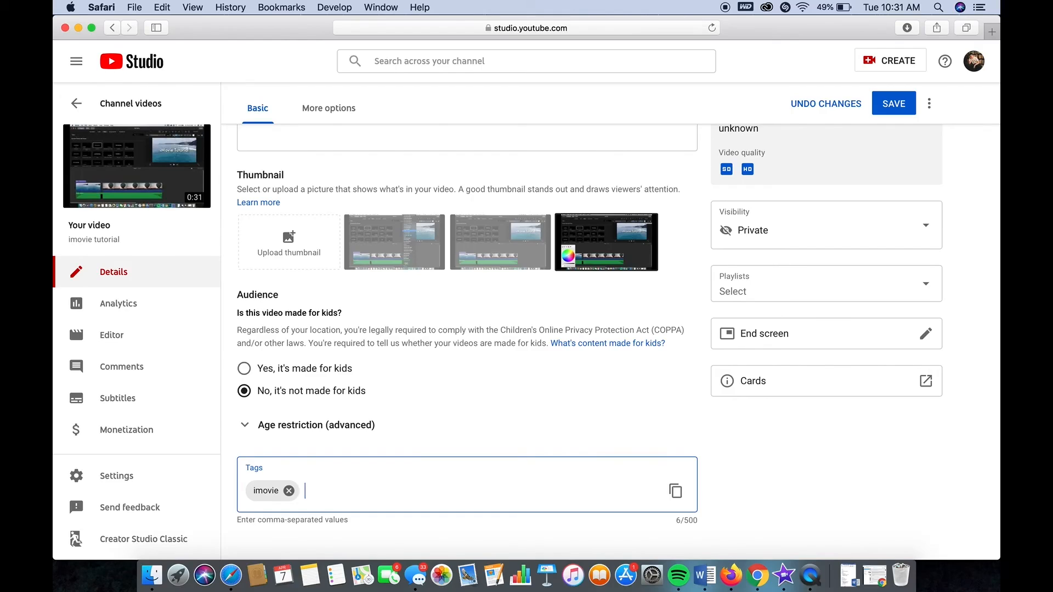
text(youtube)
key(Return)
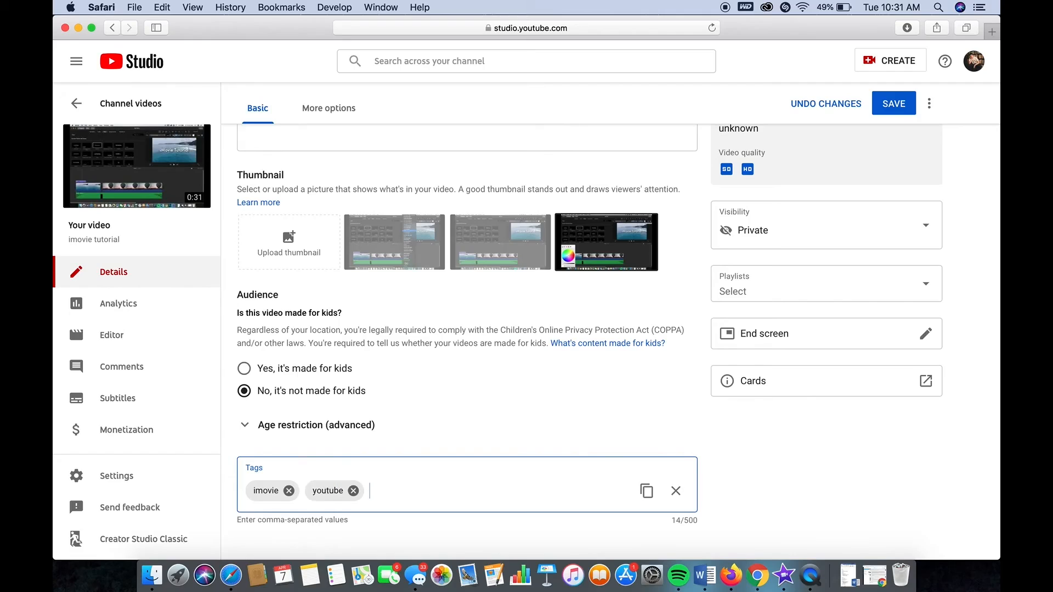
text(trending)
key(Return)
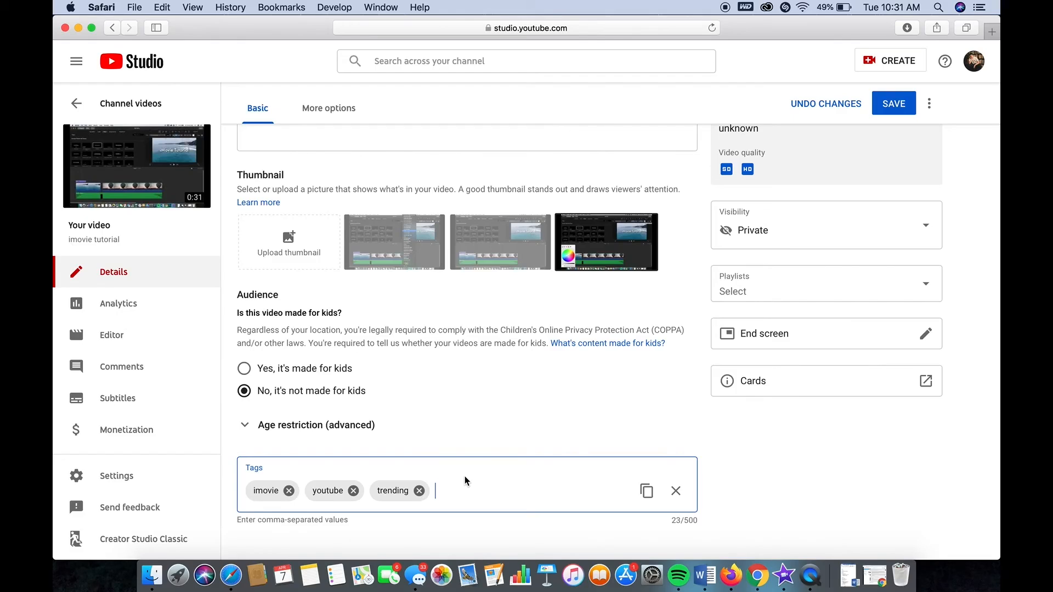
Play the opening seconds of the video preview and save the changes to the video details
scroll(465, 476, up, 5)
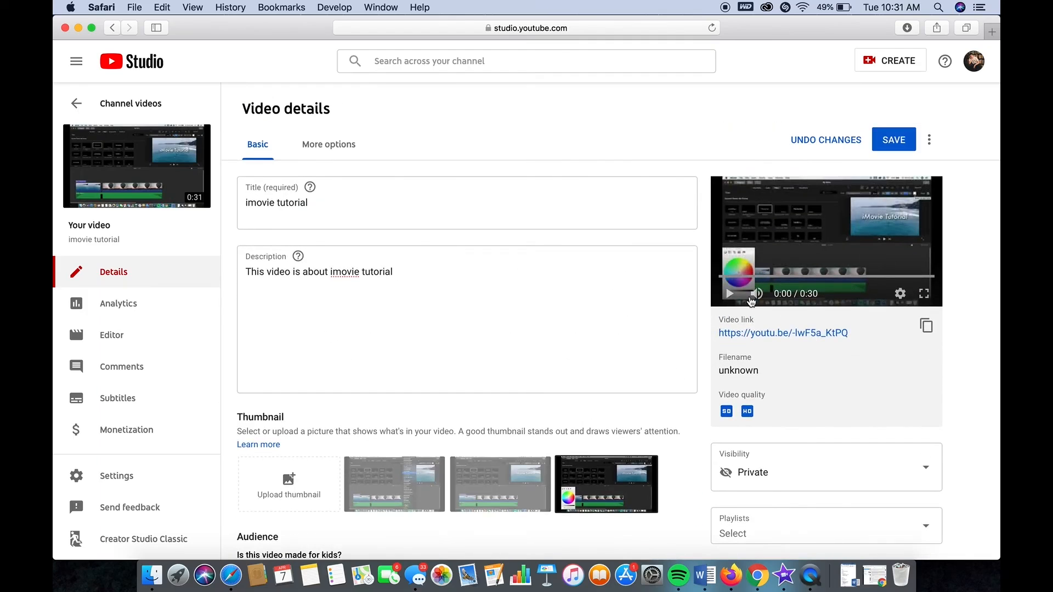
click(868, 259)
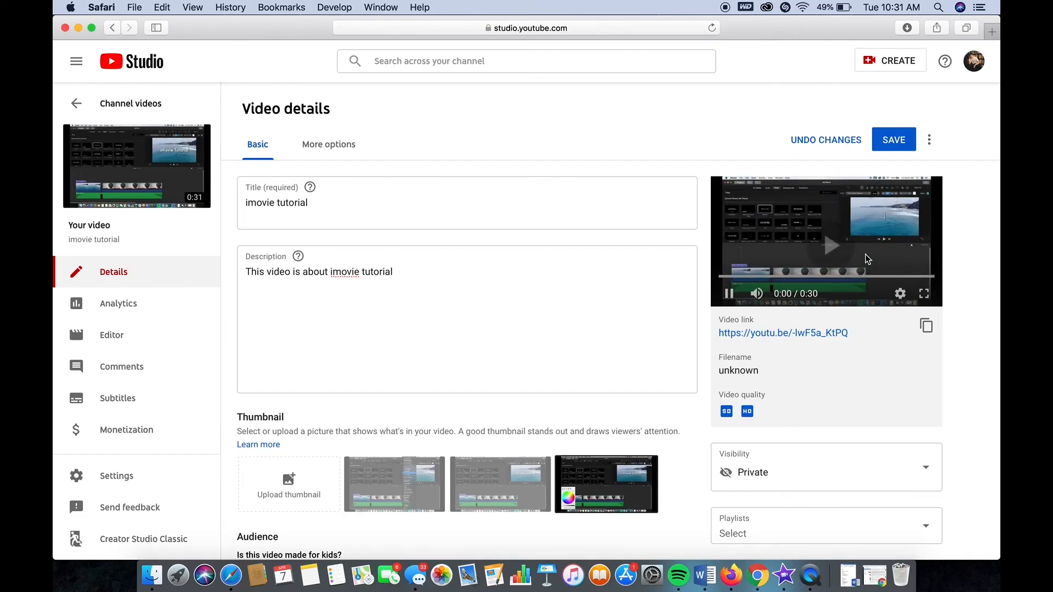
click(849, 235)
scroll(847, 241, down, 1)
scroll(847, 247, up, 2)
scroll(847, 247, down, 1)
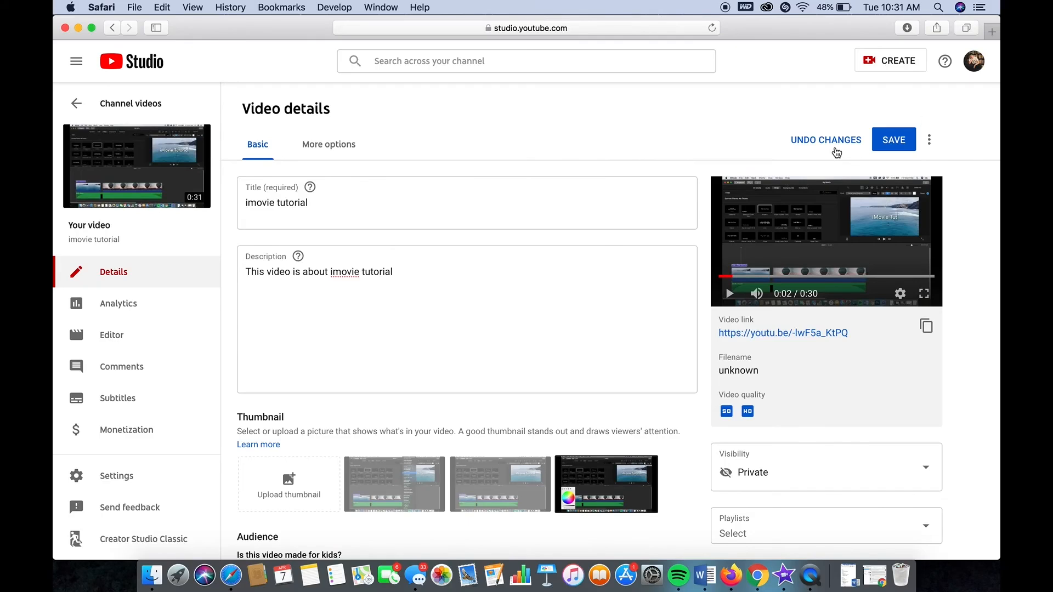
click(892, 141)
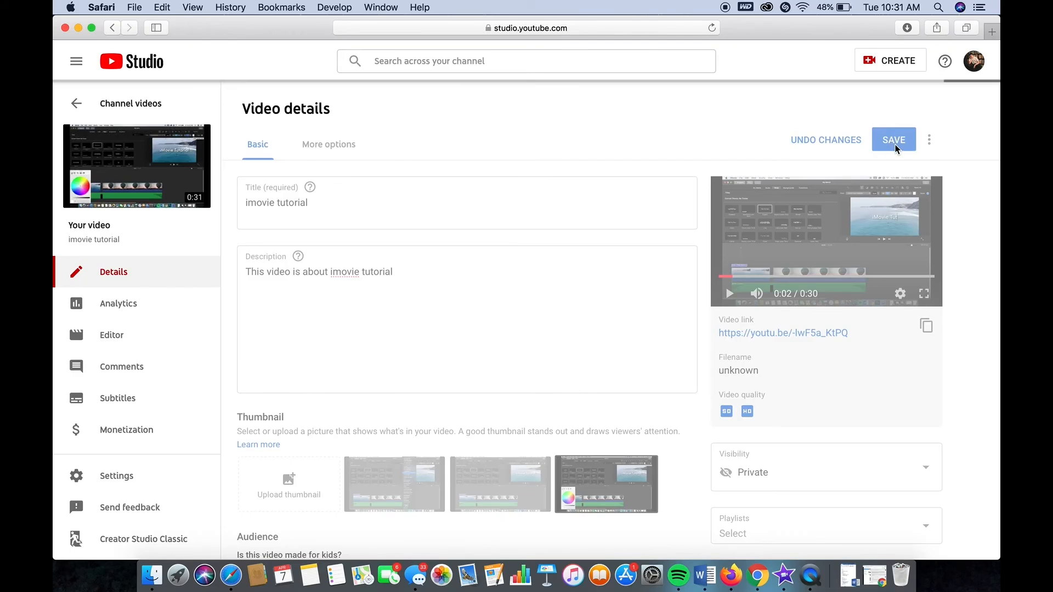
Look over the saved video details and review the visibility choices, keeping the video Private
scroll(834, 382, down, 5)
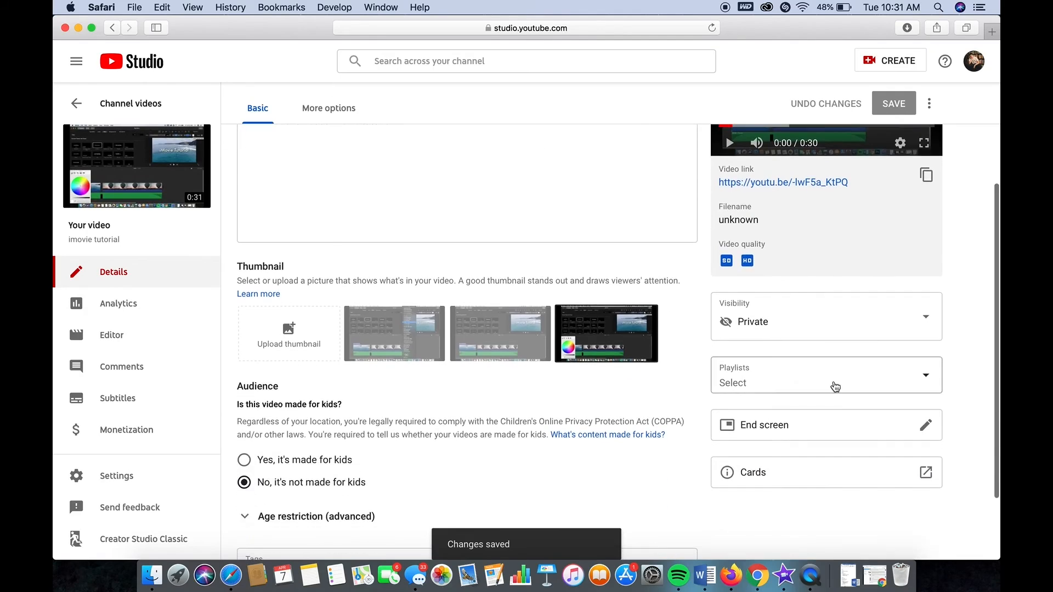
scroll(744, 263, down, 2)
scroll(743, 261, up, 4)
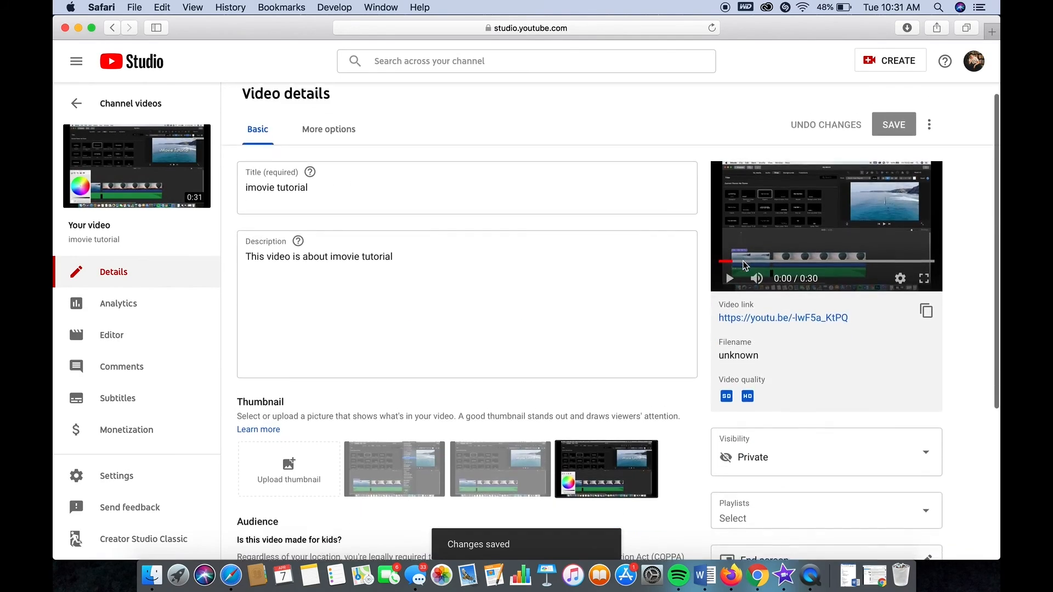
scroll(768, 280, down, 1)
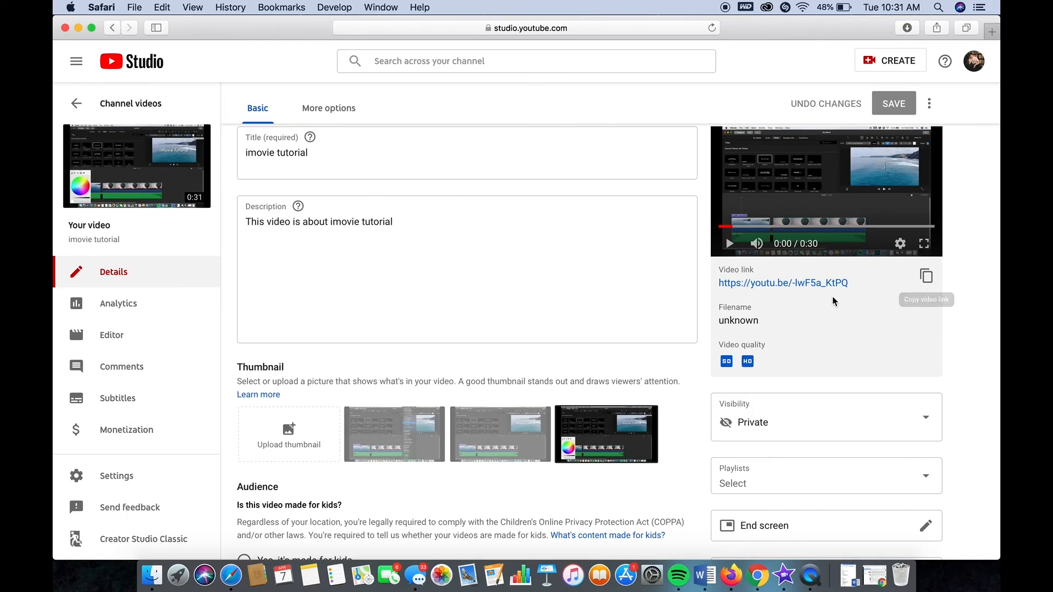
scroll(839, 324, down, 3)
scroll(830, 344, down, 2)
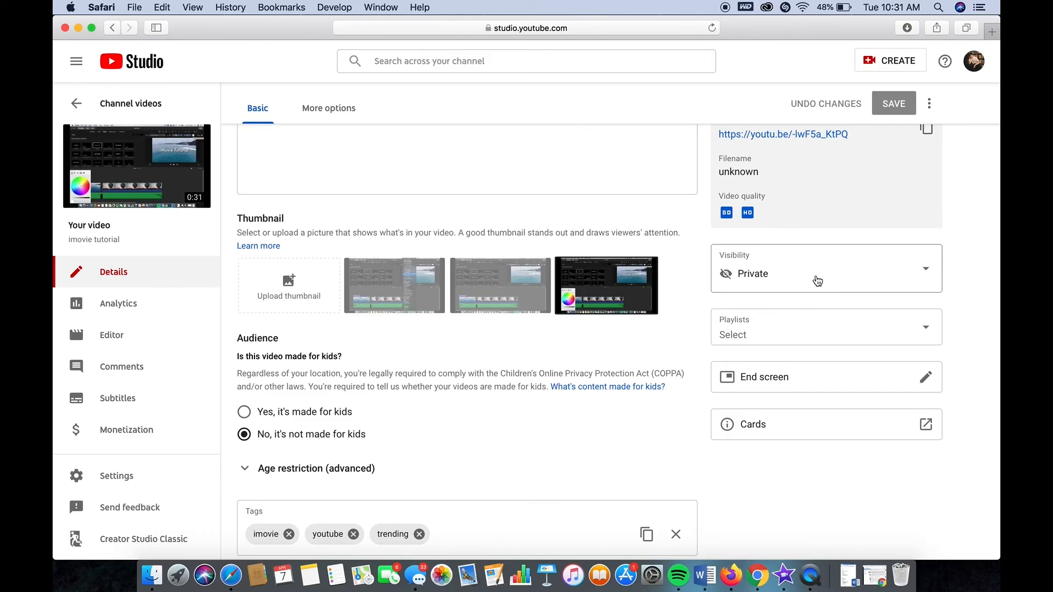
click(817, 281)
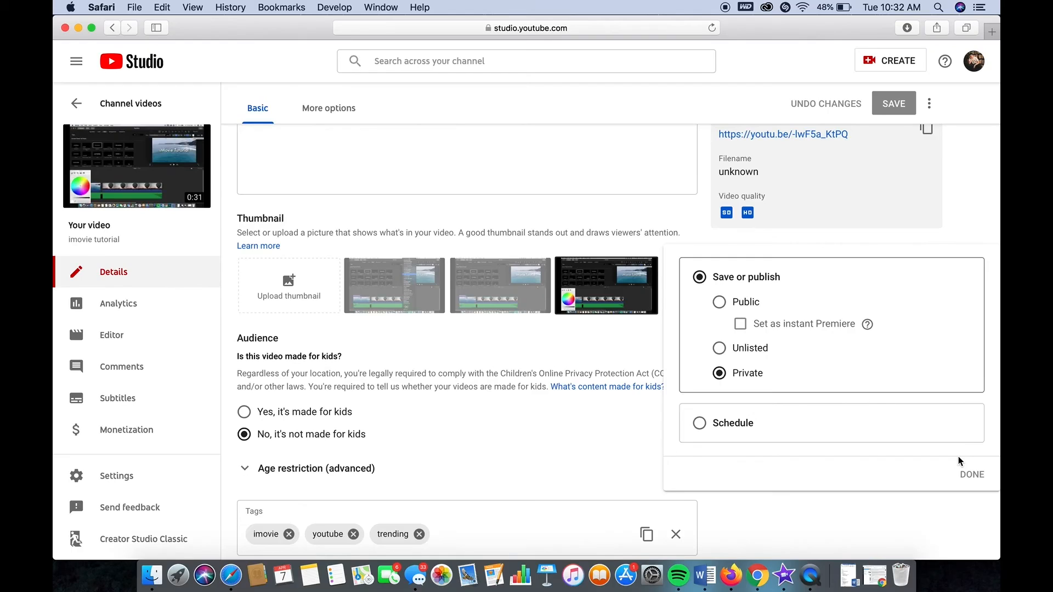
click(970, 475)
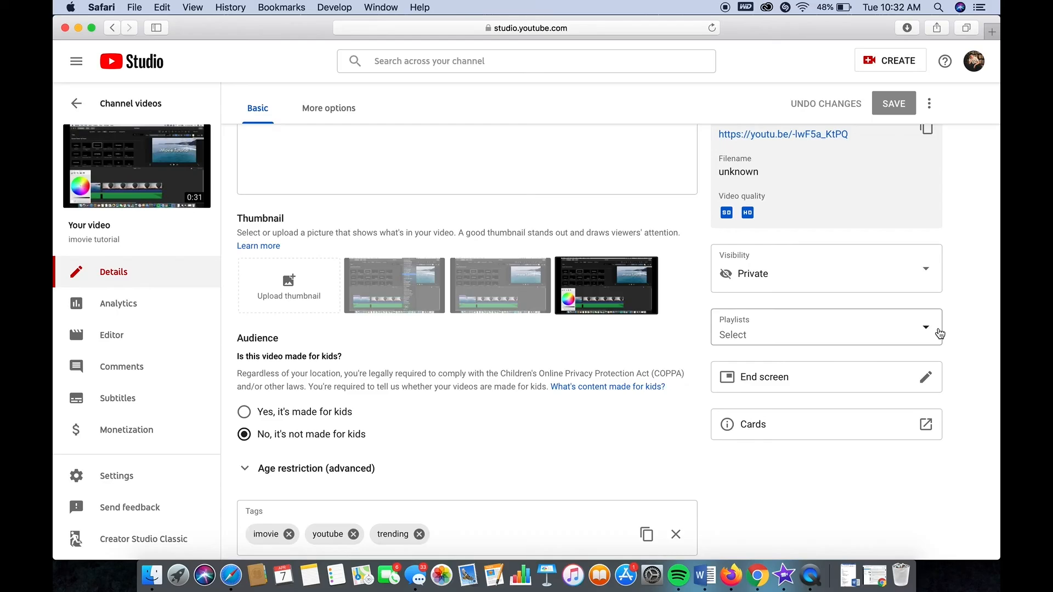
Check the playlists available for the video and close the list without assigning one
scroll(940, 333, down, 1)
click(905, 284)
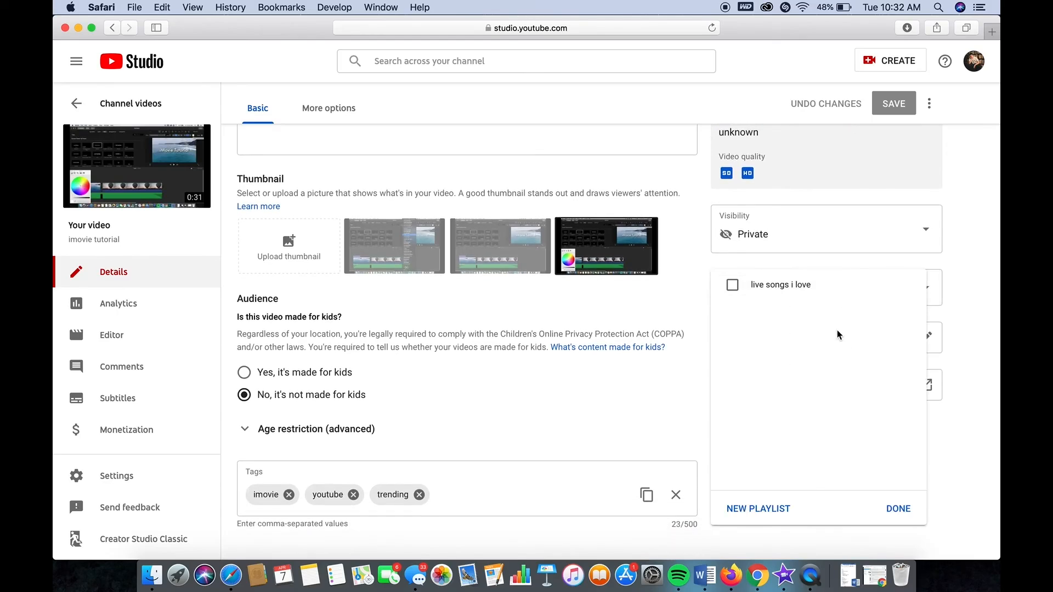
click(897, 510)
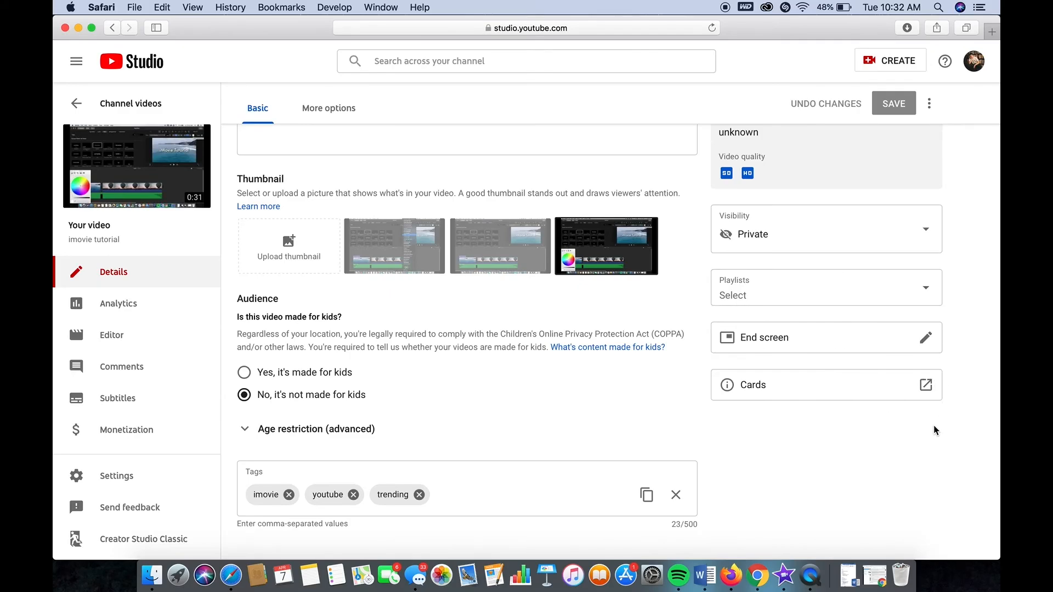
Start an end screen for the video and place a Subscribe element in the left half of the frame
click(862, 344)
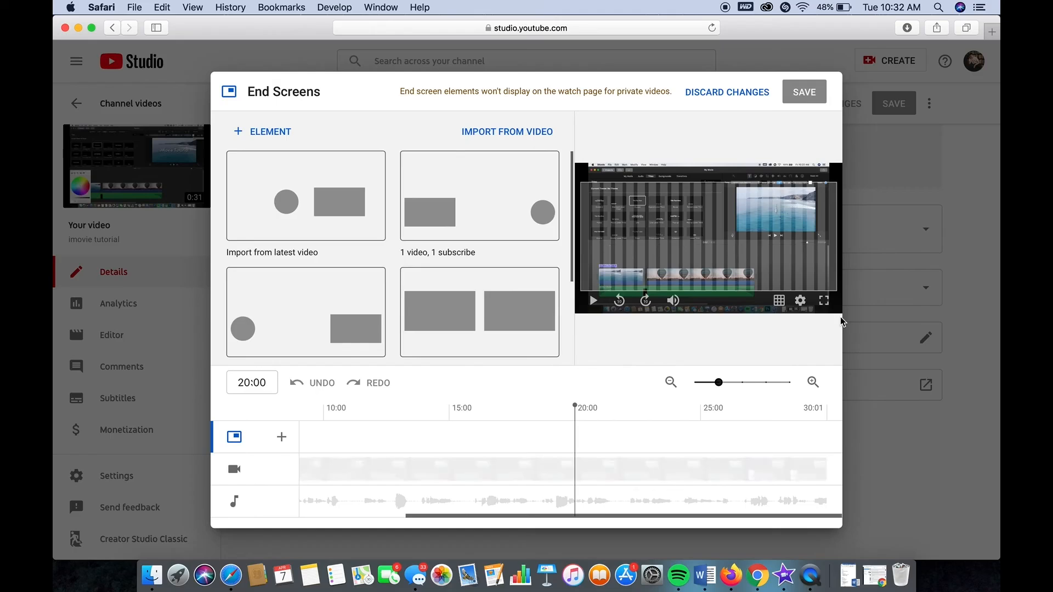
click(653, 405)
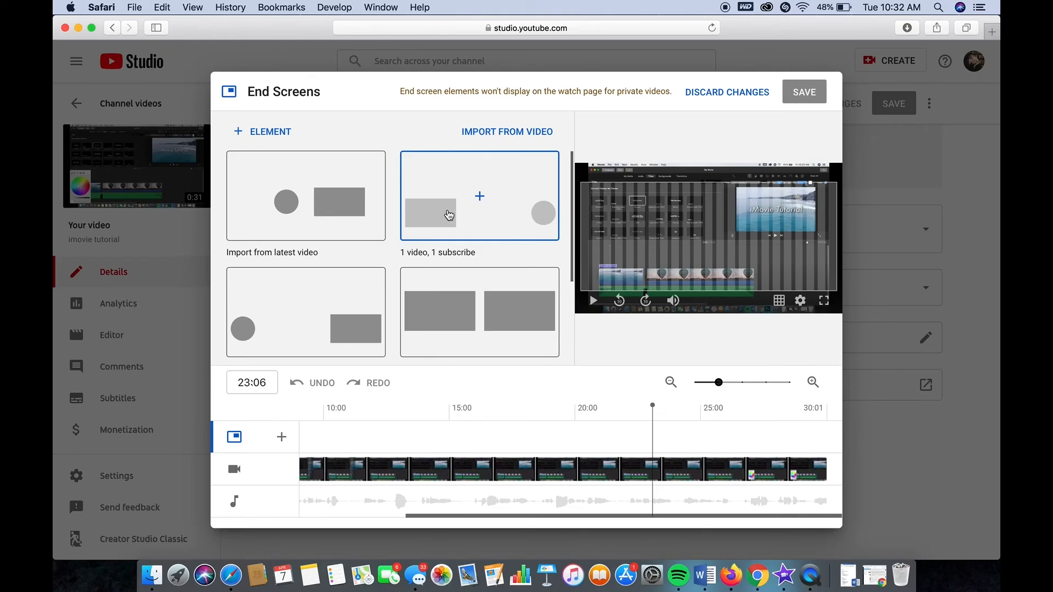
click(266, 140)
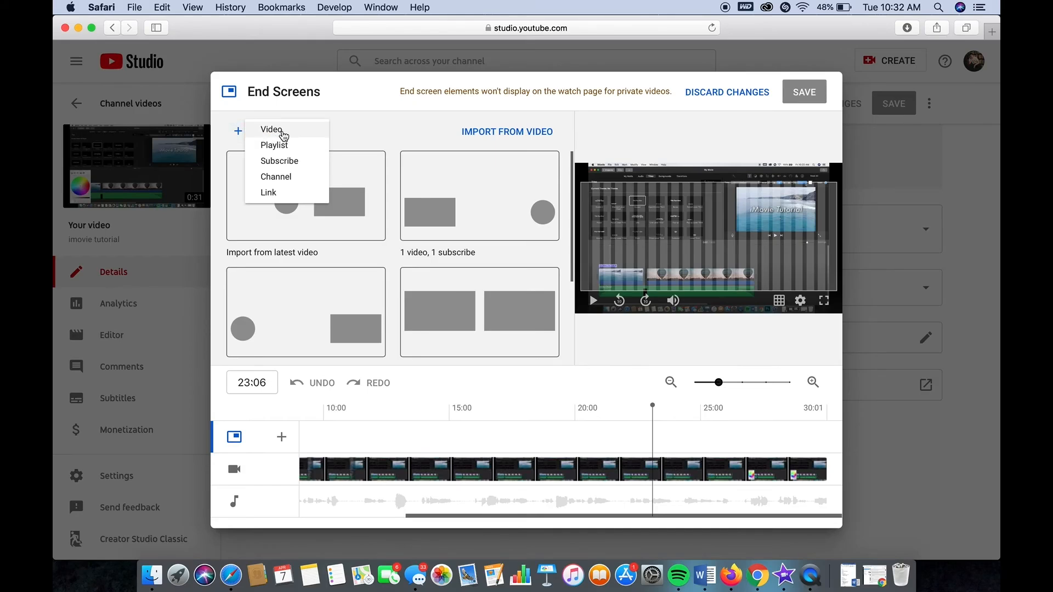
click(283, 160)
drag(551, 205, 579, 239)
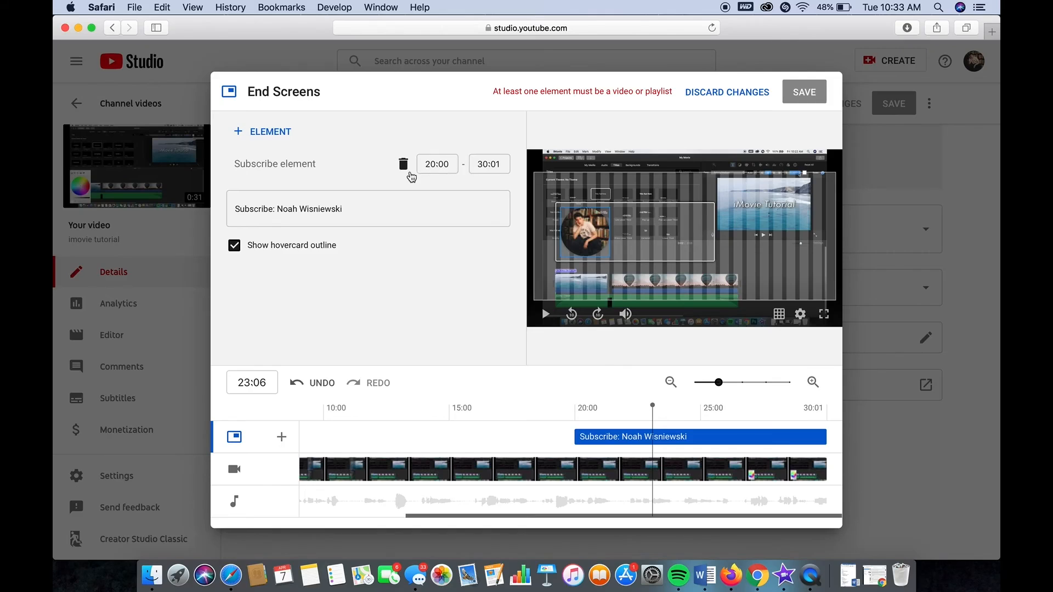
Add a most recent upload video element at the frame's right side, clear of the Subscribe element, and discard the end screen changes
click(263, 140)
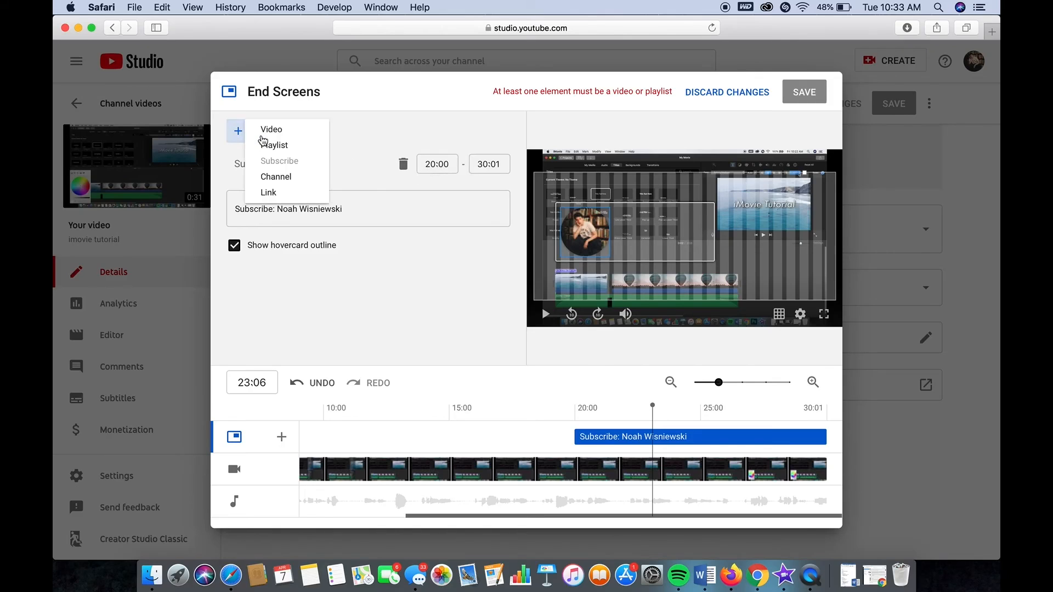
click(300, 137)
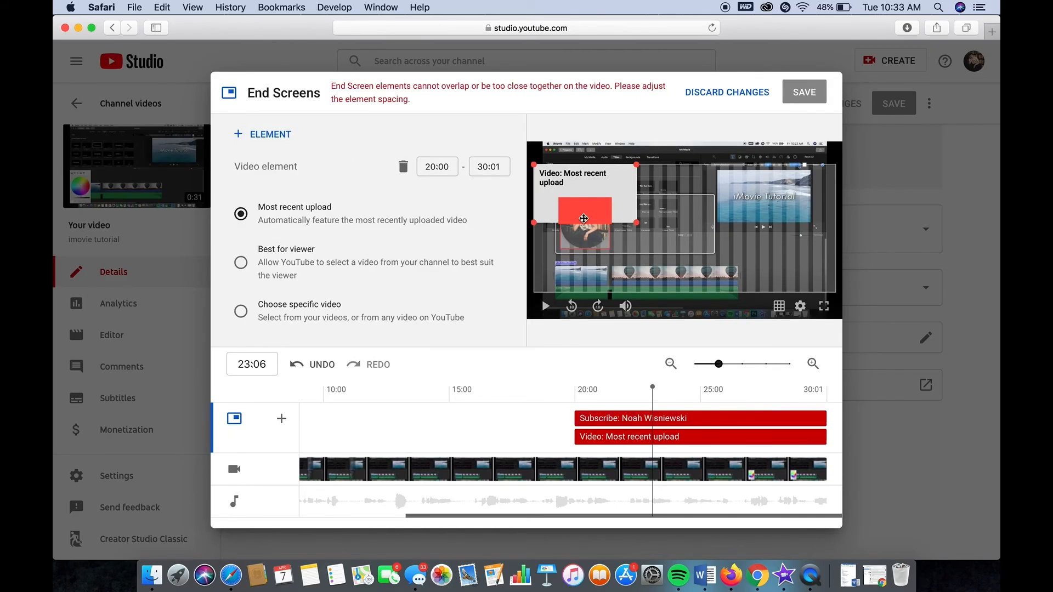
drag(592, 192, 784, 218)
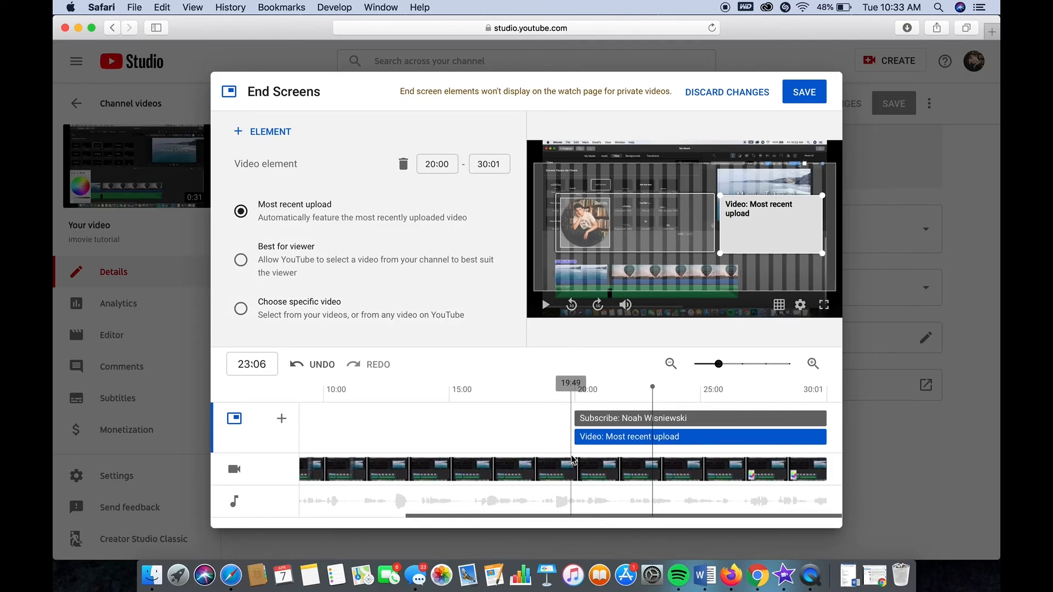
click(579, 417)
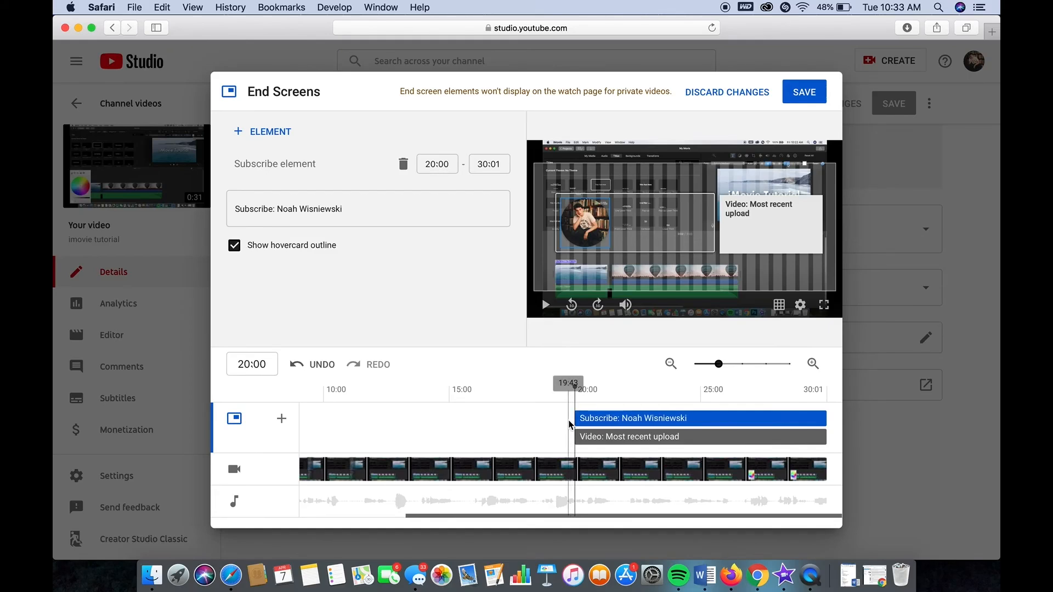
click(748, 92)
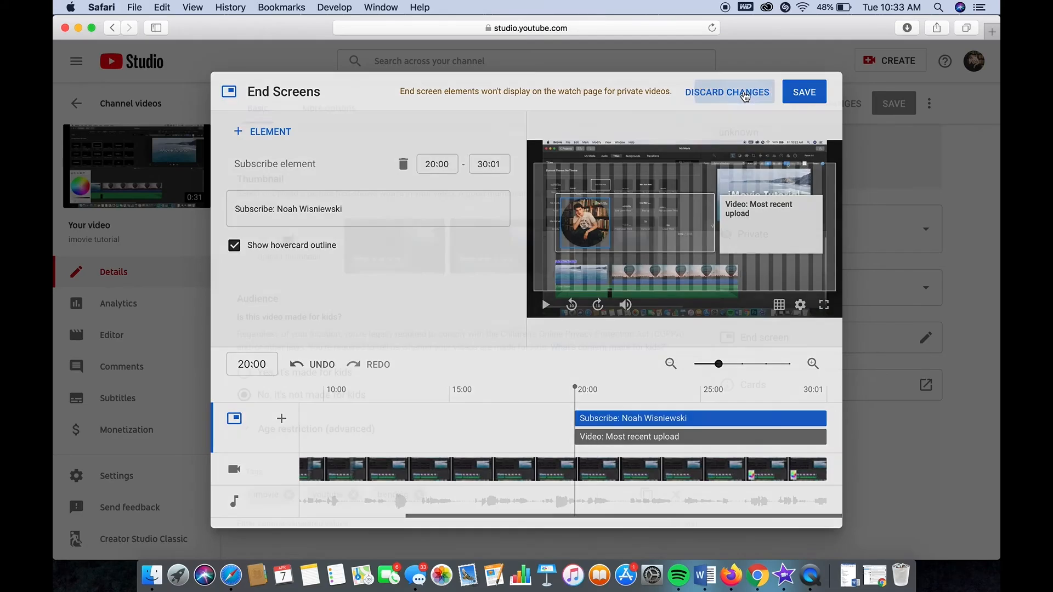
Open the video's cards editor, create a video card promoting "this was my 2019", and move it to 0:05 on the timeline
click(785, 388)
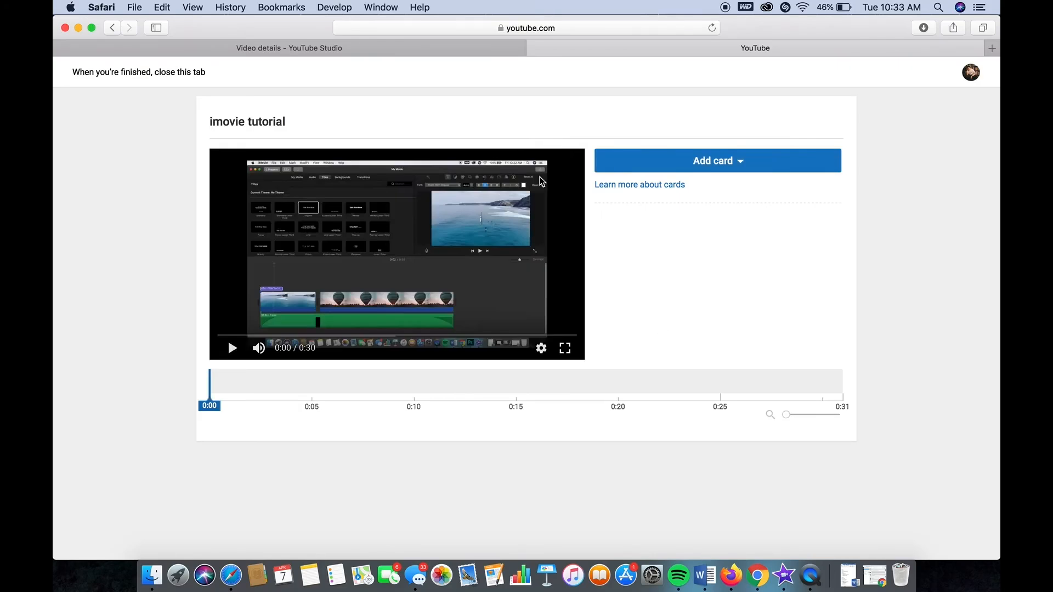
click(644, 163)
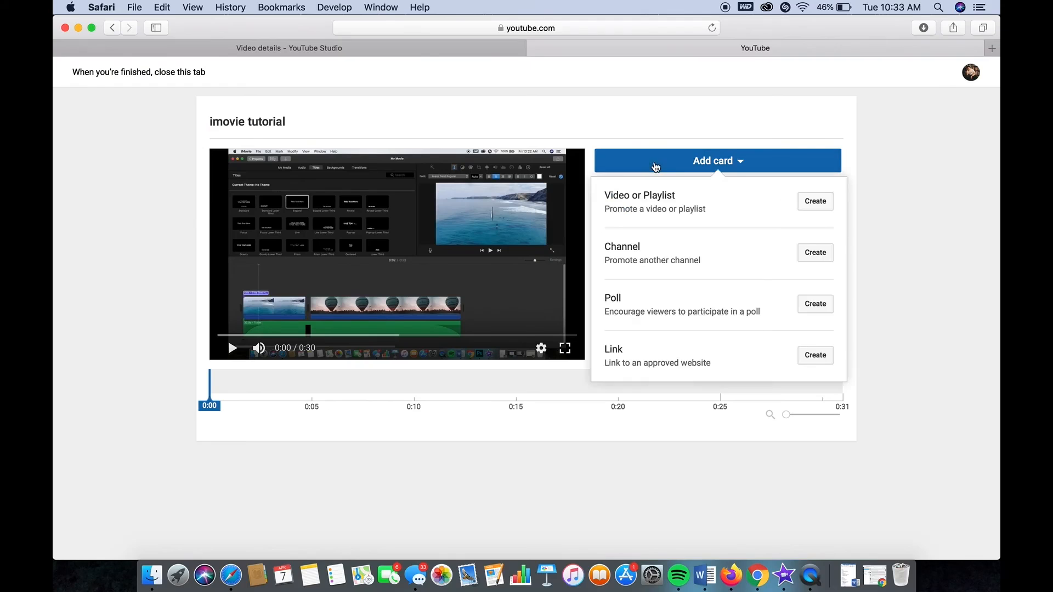
click(815, 202)
click(418, 260)
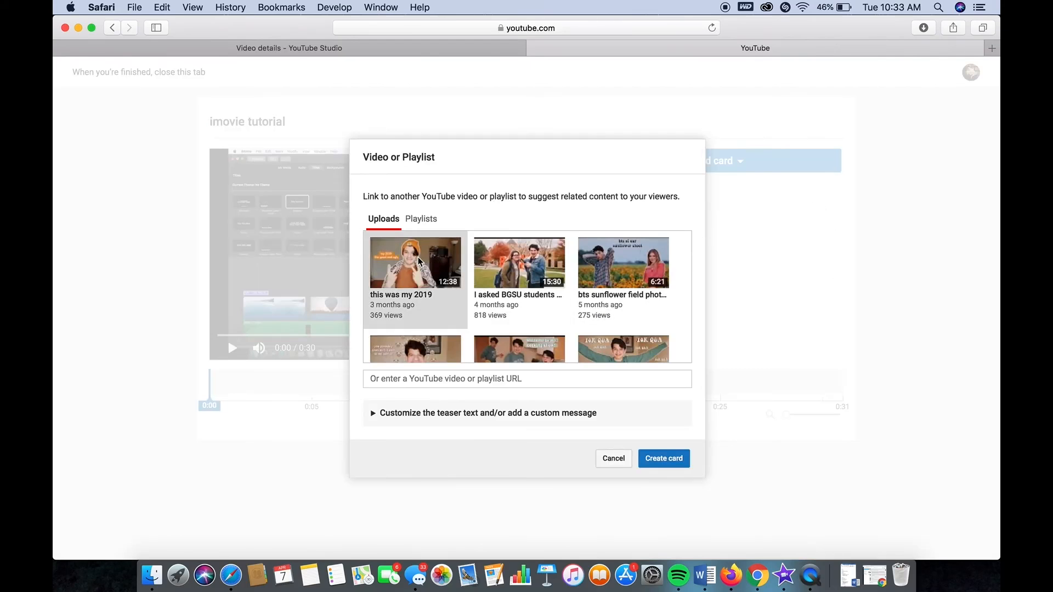
click(655, 458)
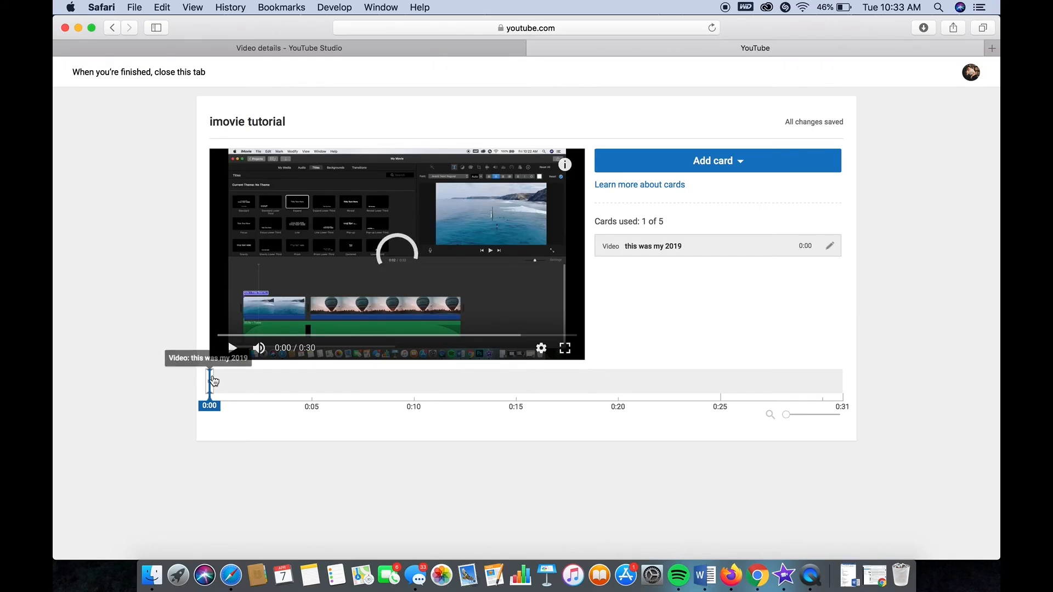
drag(214, 380, 315, 381)
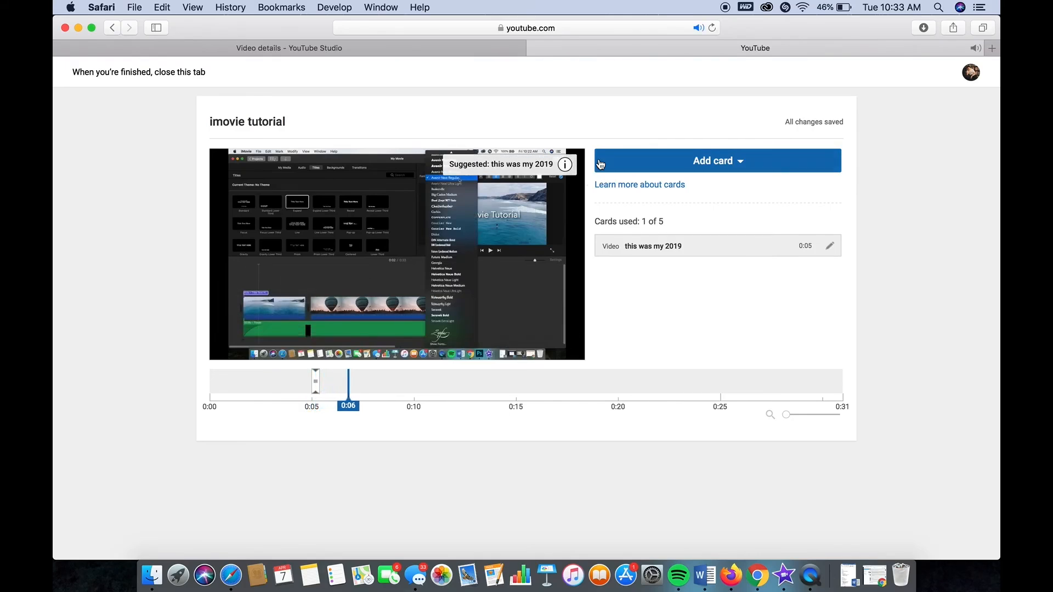
Expand the "this was my 2019" card in the video preview and delete the card
click(504, 166)
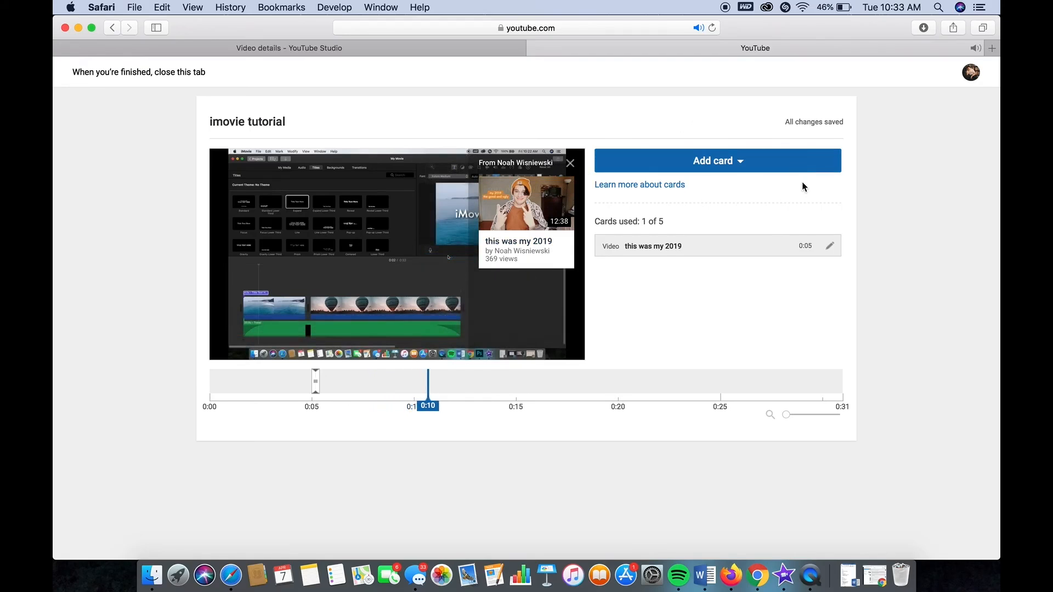
click(829, 246)
click(605, 463)
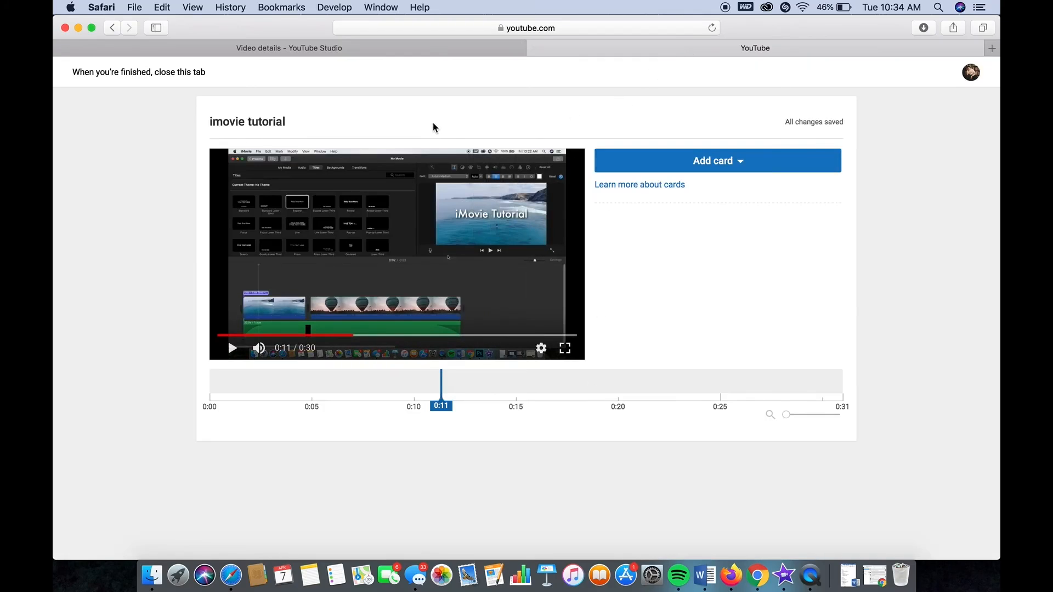
Close the cards page and show the additional options in the video's details
click(532, 48)
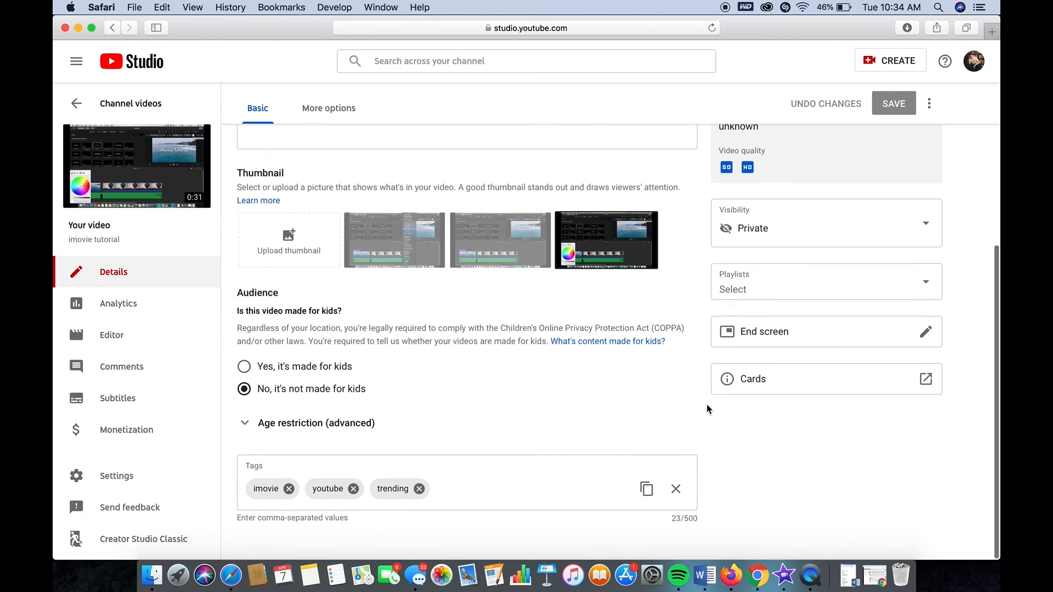
scroll(696, 397, up, 5)
scroll(524, 259, down, 3)
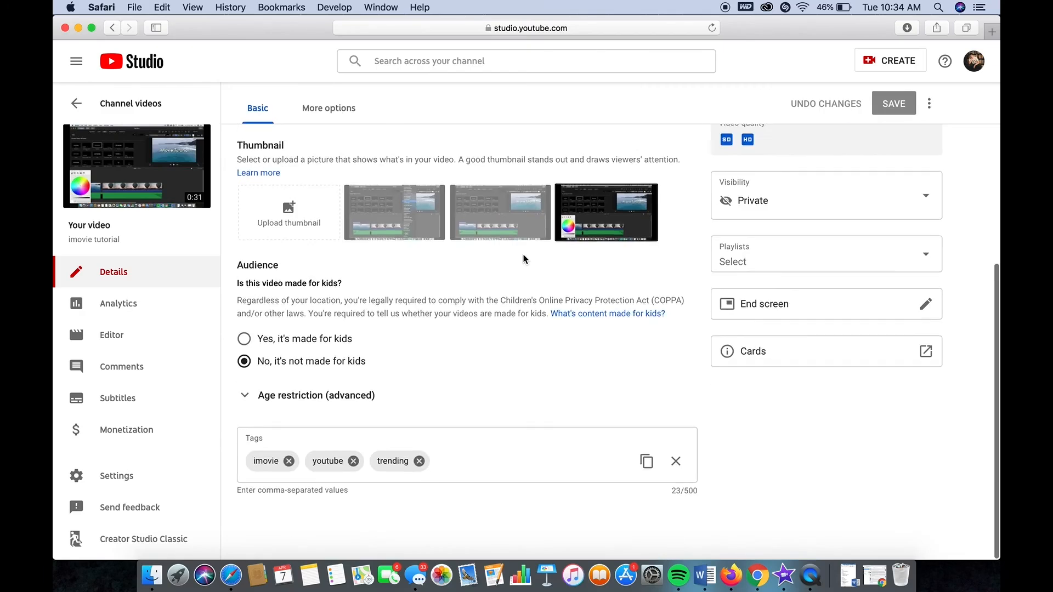
scroll(522, 258, up, 3)
click(318, 143)
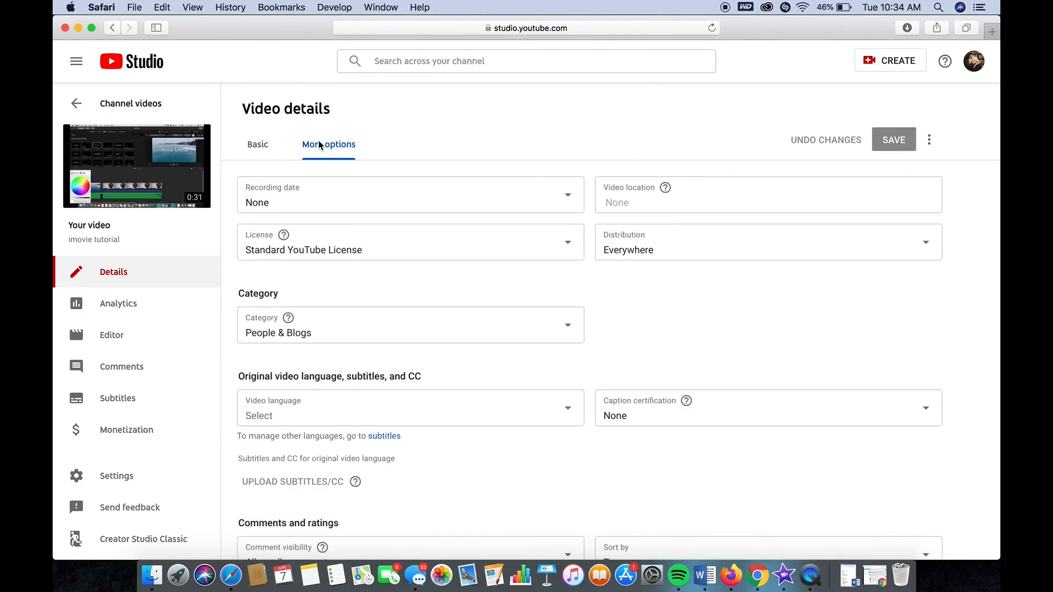
Look through the video's additional options down to the embedding and paid promotion settings, and return to the basic details
scroll(503, 267, down, 5)
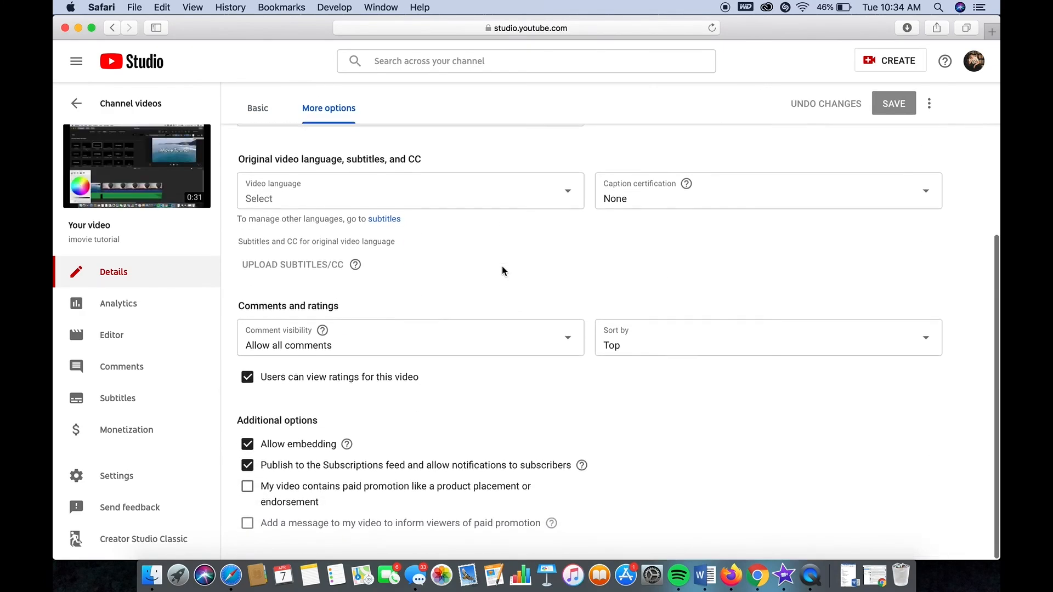
scroll(501, 266, up, 5)
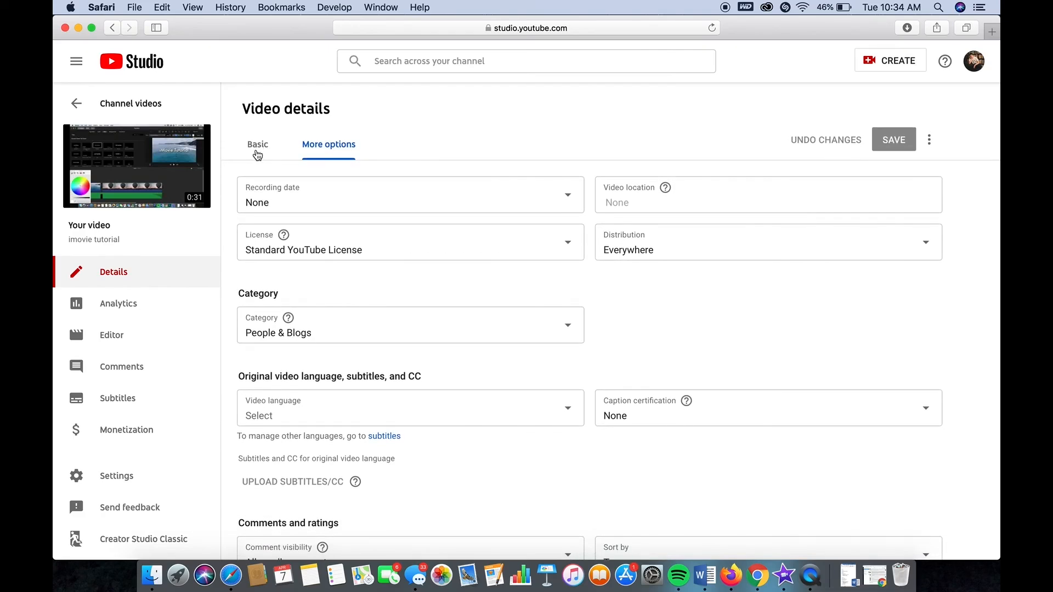
click(258, 152)
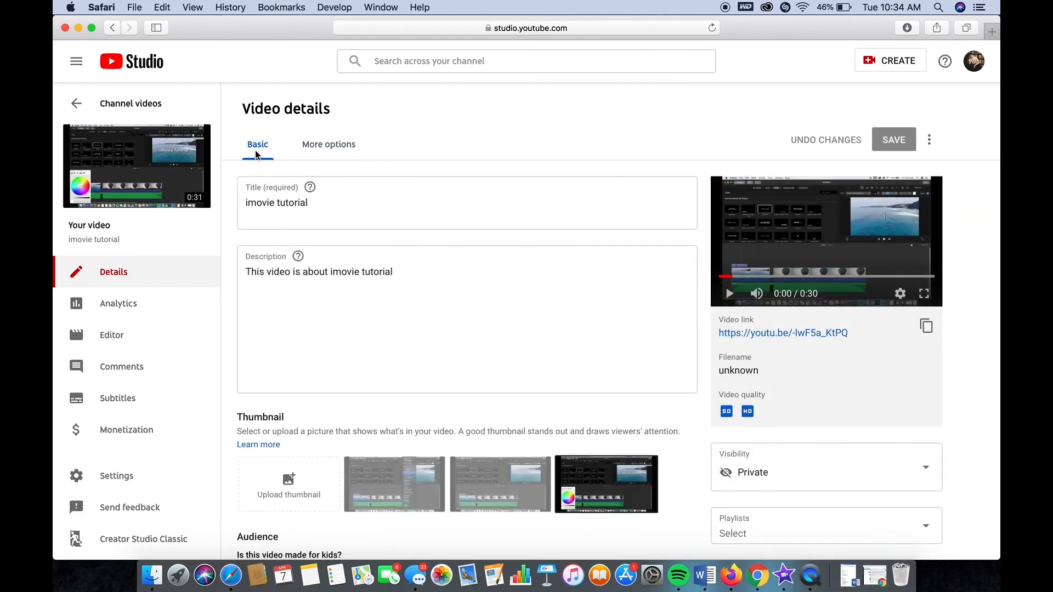
Review the video's analytics, covering overview, reach, engagement, audience and revenue, and examine the traffic source reports under reach
click(140, 311)
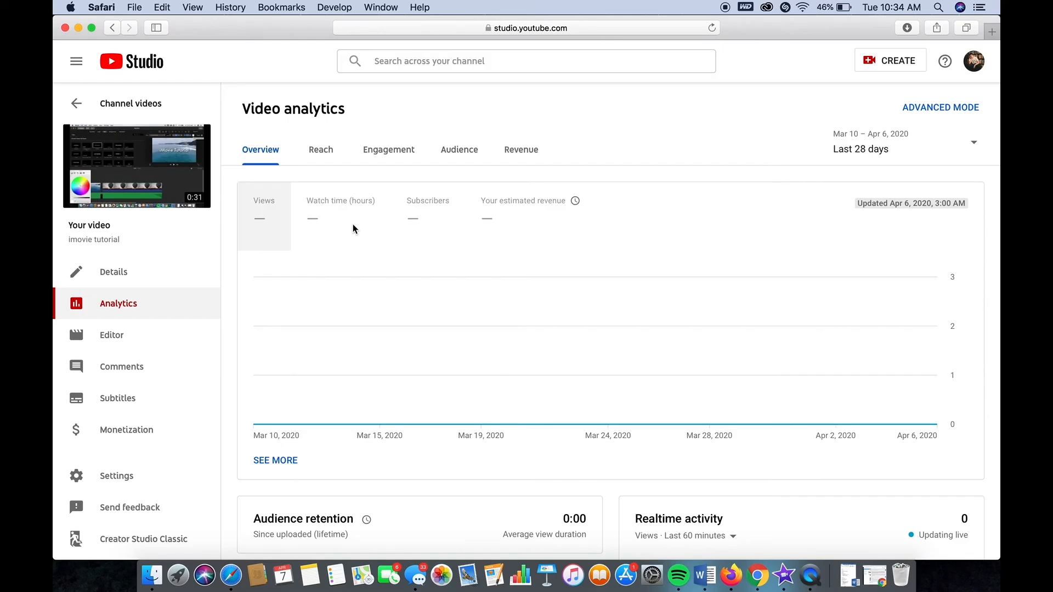
click(324, 151)
click(371, 147)
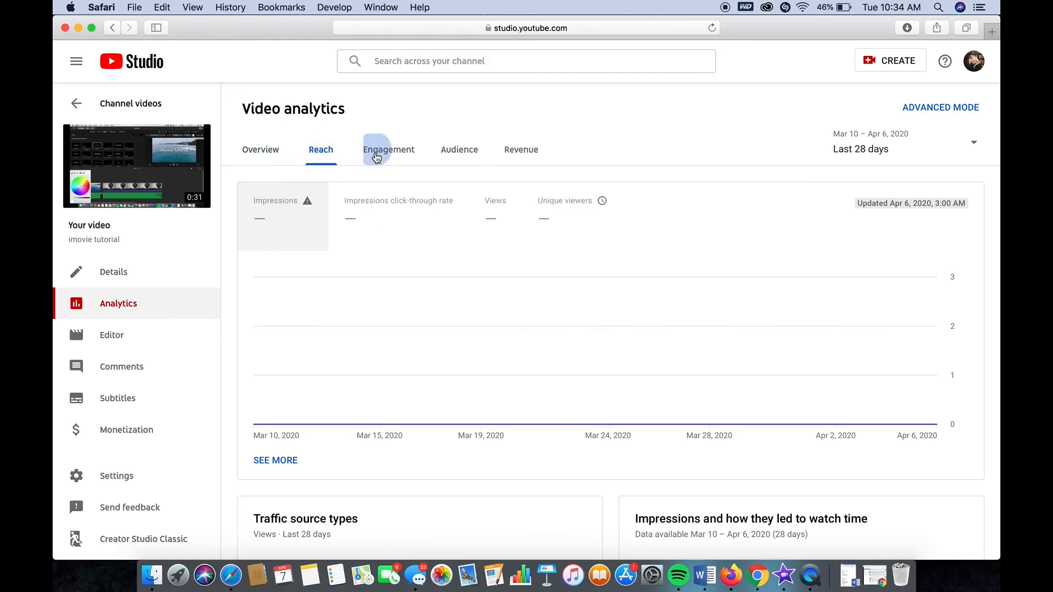
click(271, 155)
click(468, 160)
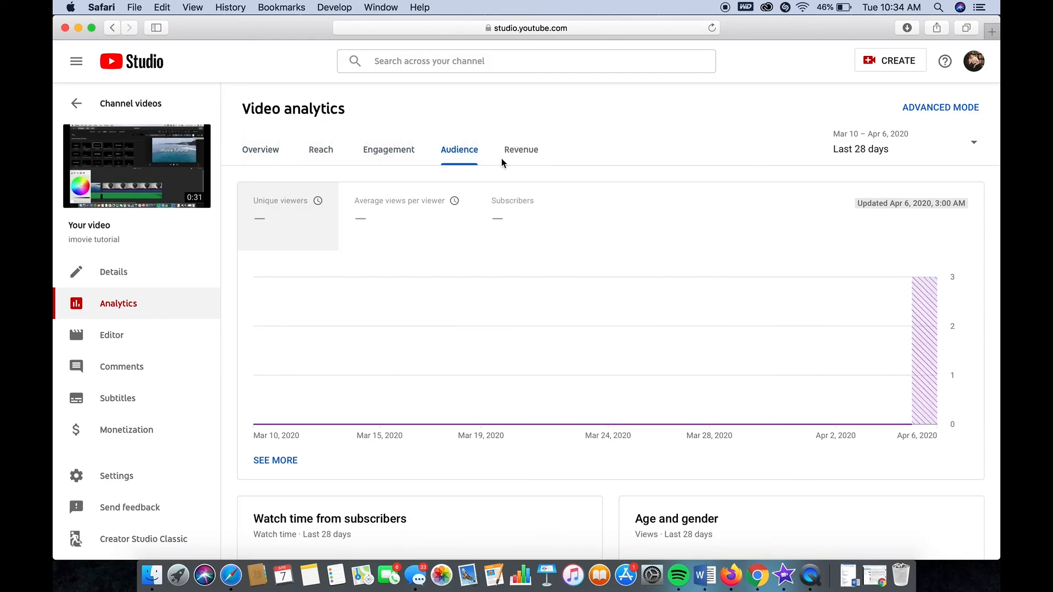
click(514, 161)
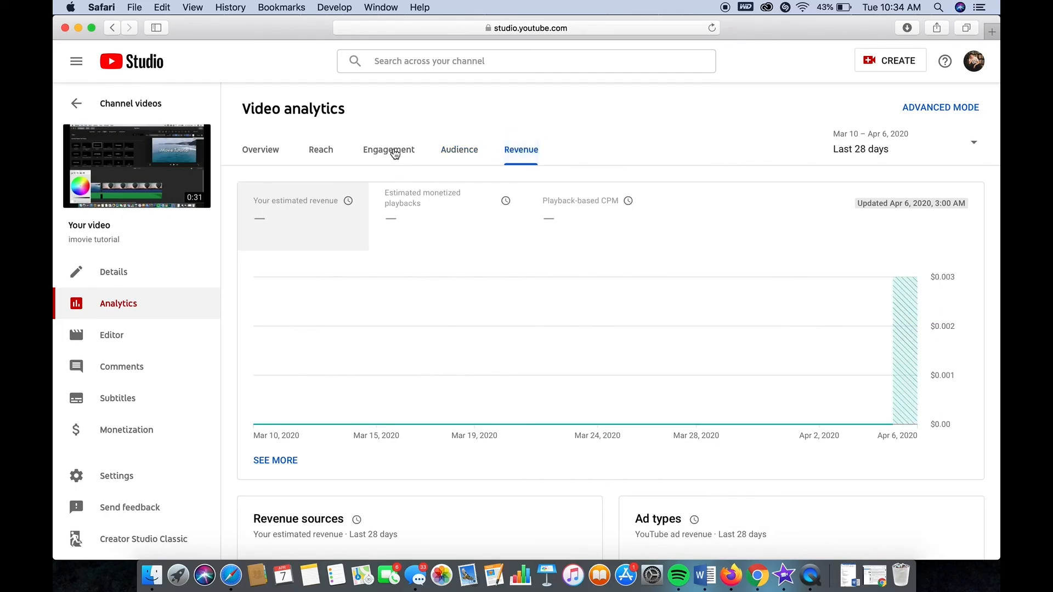
click(329, 152)
scroll(403, 151, down, 10)
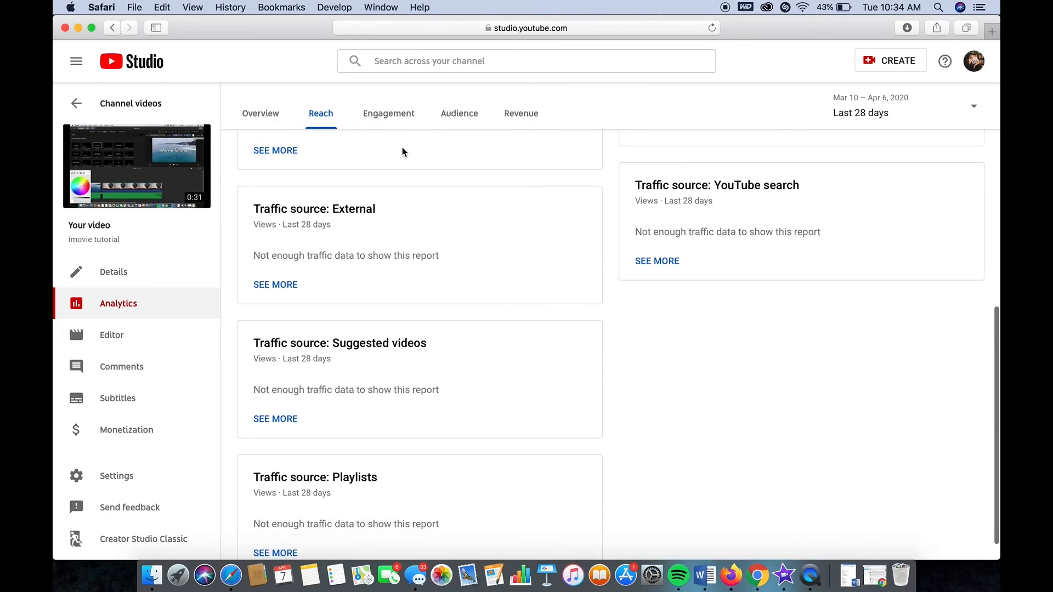
scroll(402, 152, up, 5)
scroll(403, 152, down, 6)
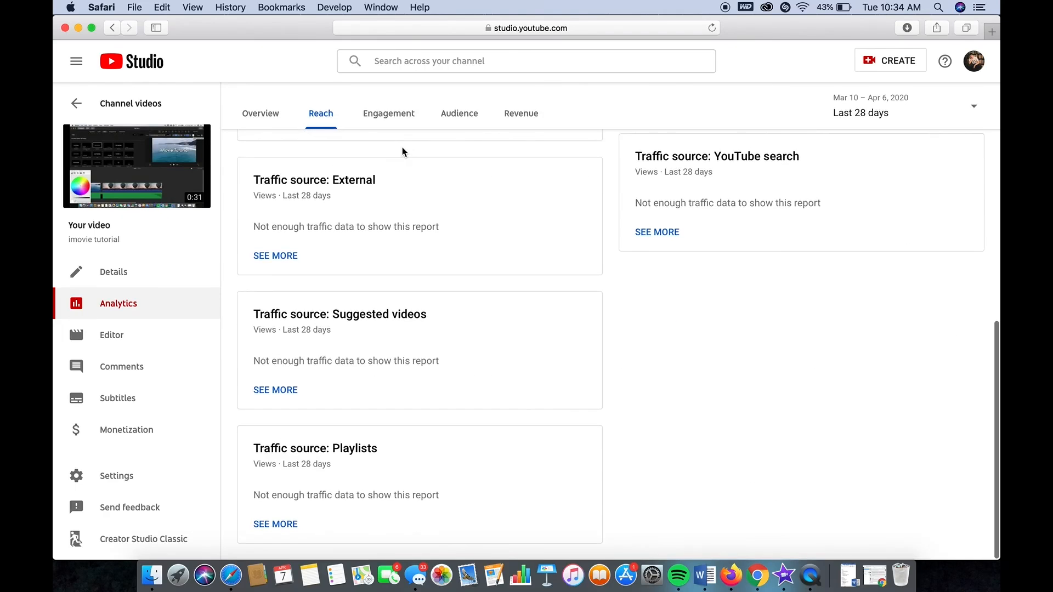
scroll(402, 152, up, 10)
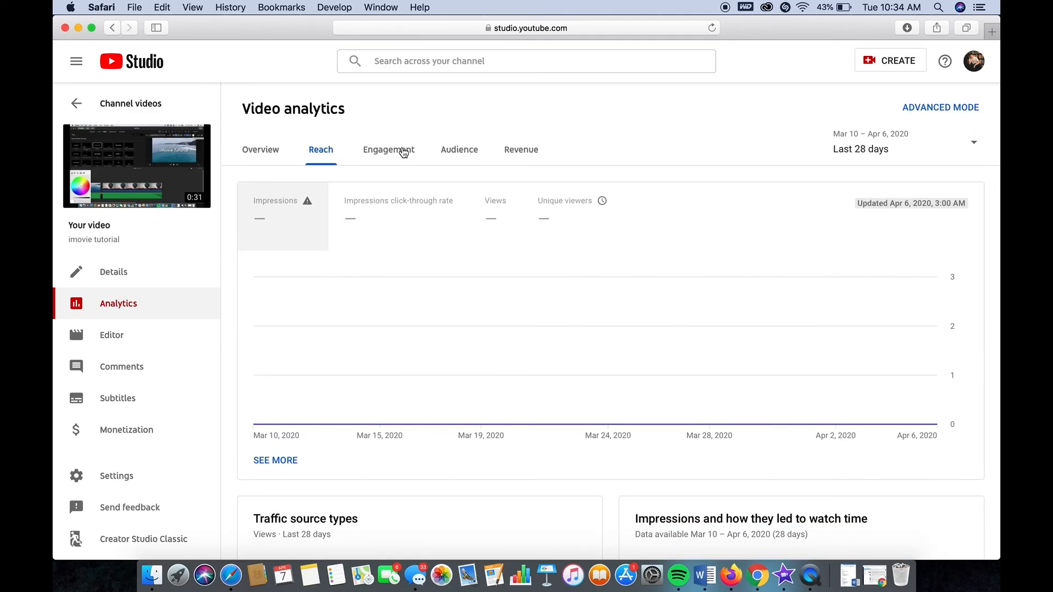
Open the video in the video editor and move the playhead to 07:19 on the timeline
click(151, 334)
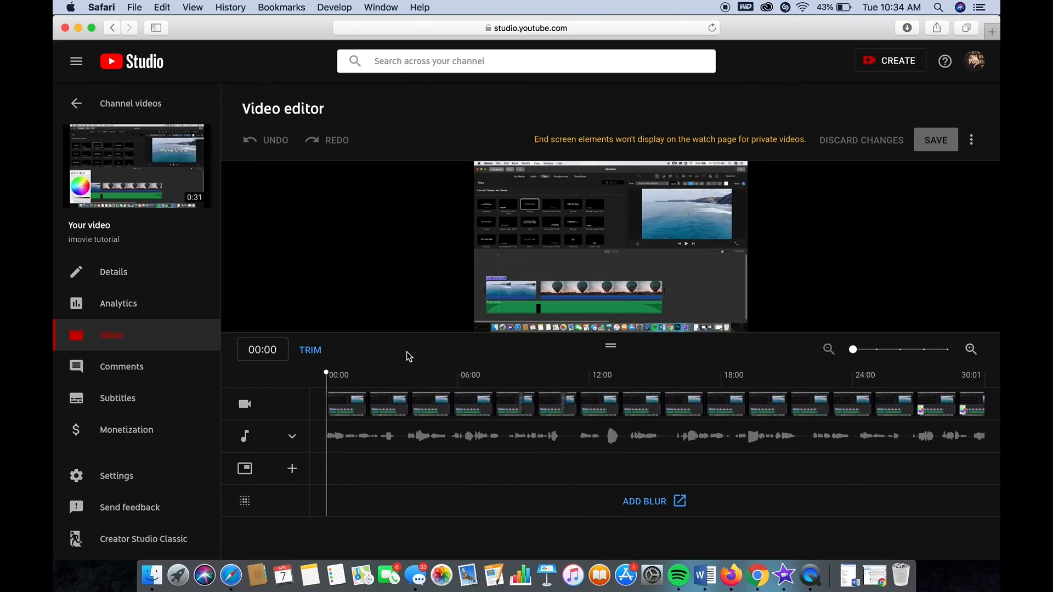
click(486, 384)
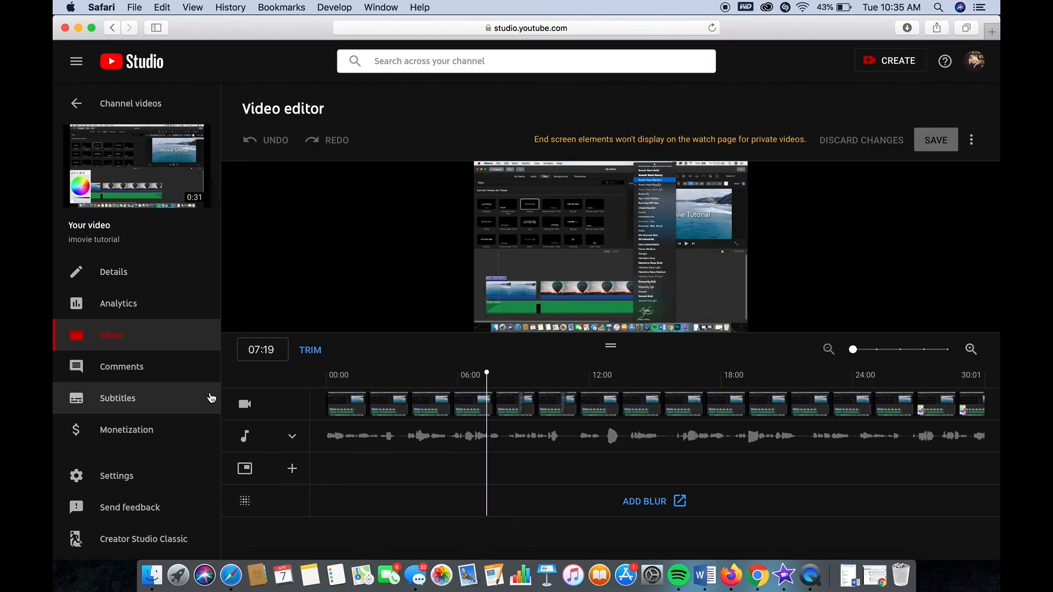
Look through the video's published, held for review and likely spam comments, ending on the published ones
click(173, 375)
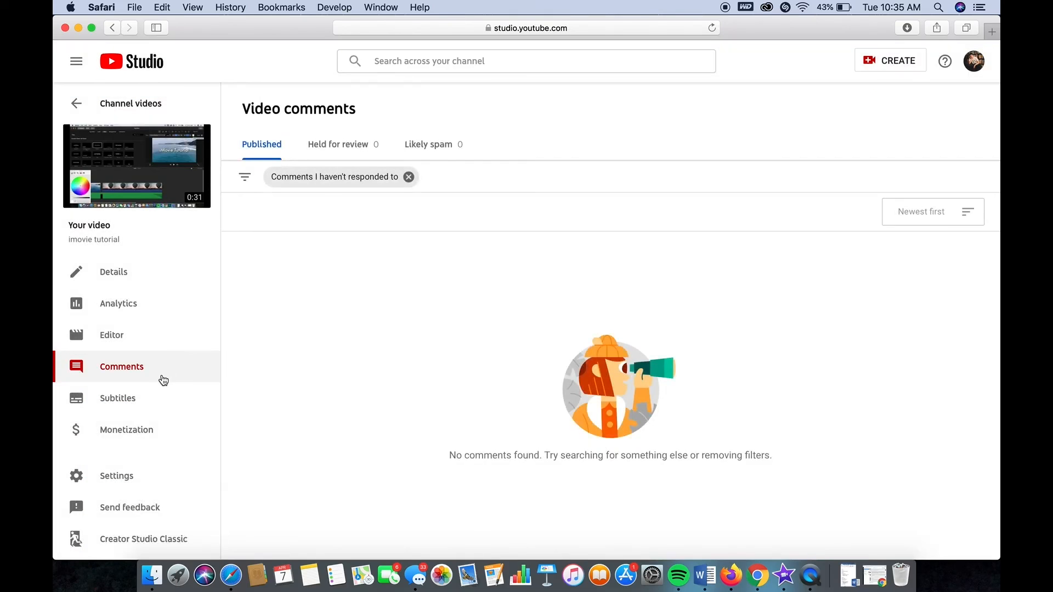
click(359, 145)
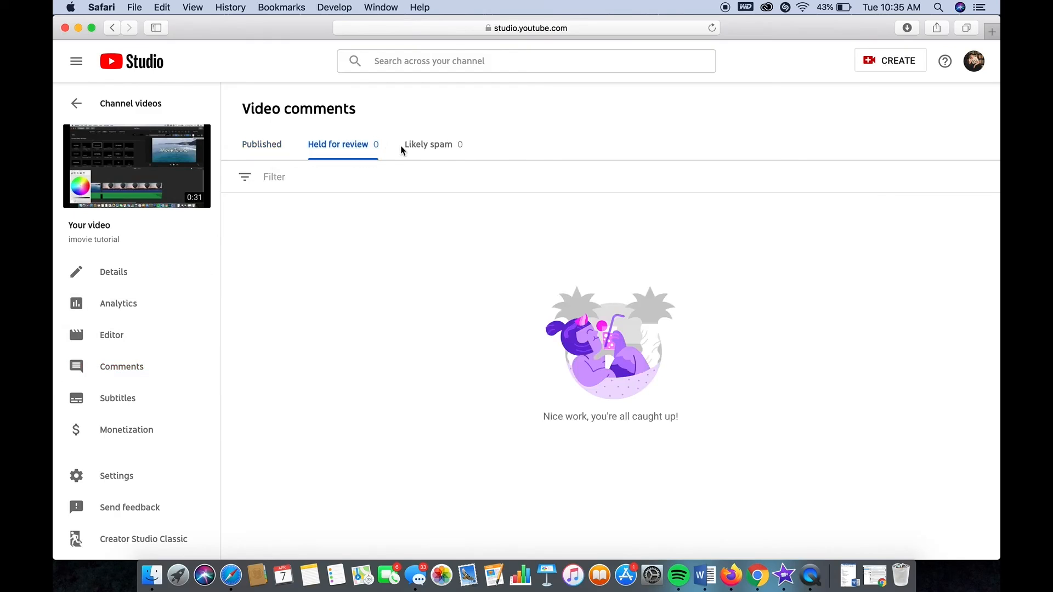
click(426, 147)
click(270, 154)
click(345, 147)
click(269, 149)
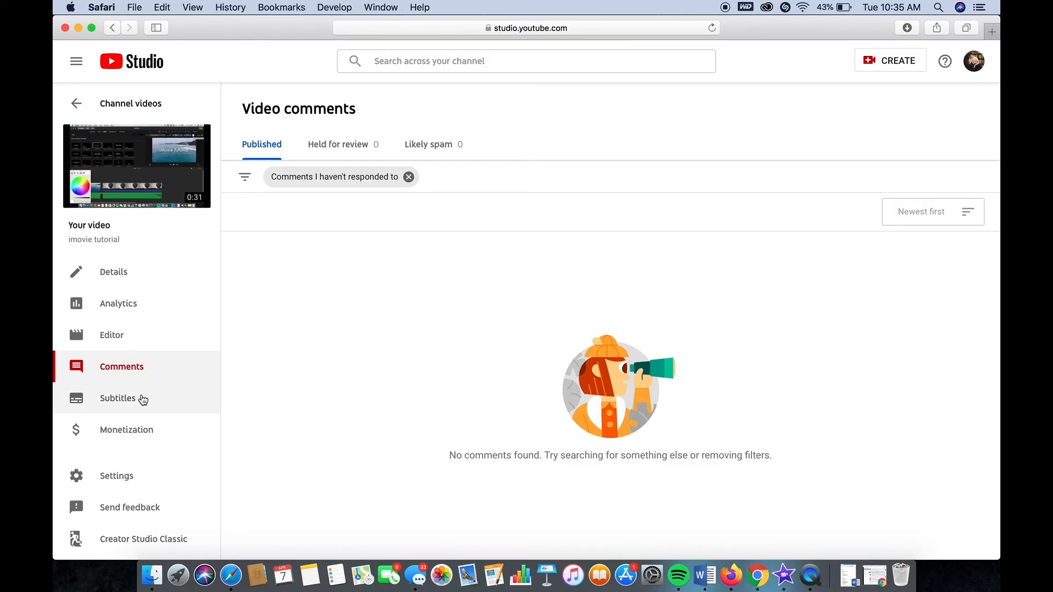
View the video's subtitle language page and its monetization page
click(122, 409)
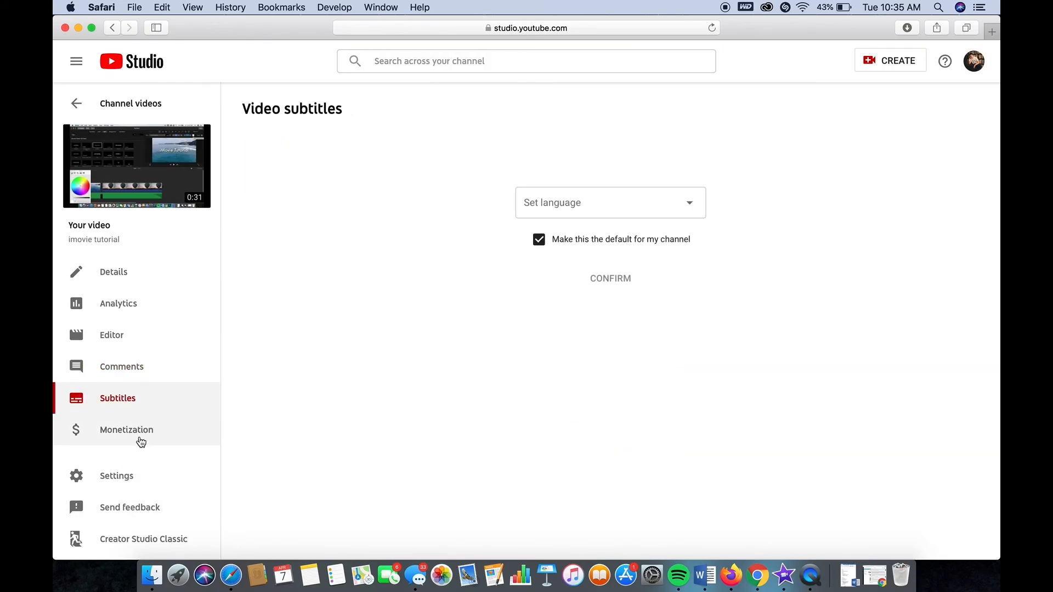
click(136, 428)
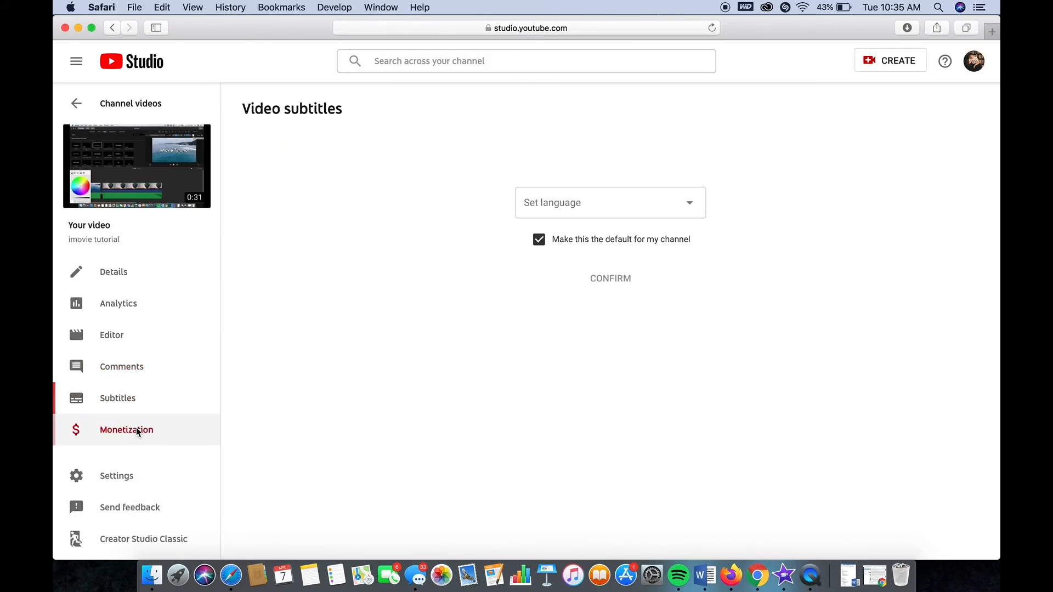
Open the Studio settings and review the channel's basic info, advanced settings, branding and feature eligibility
click(129, 483)
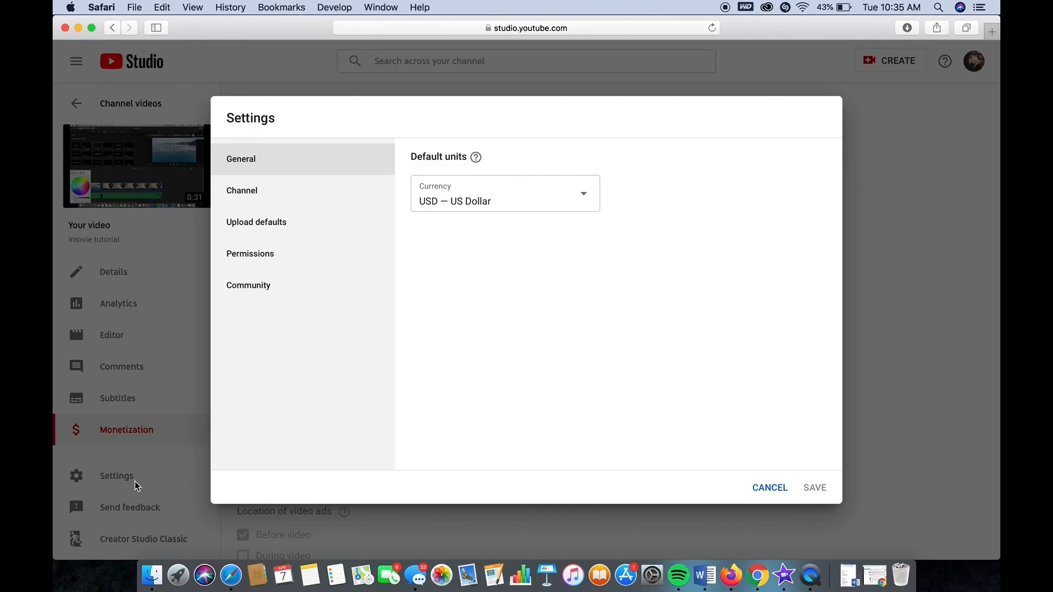
click(266, 200)
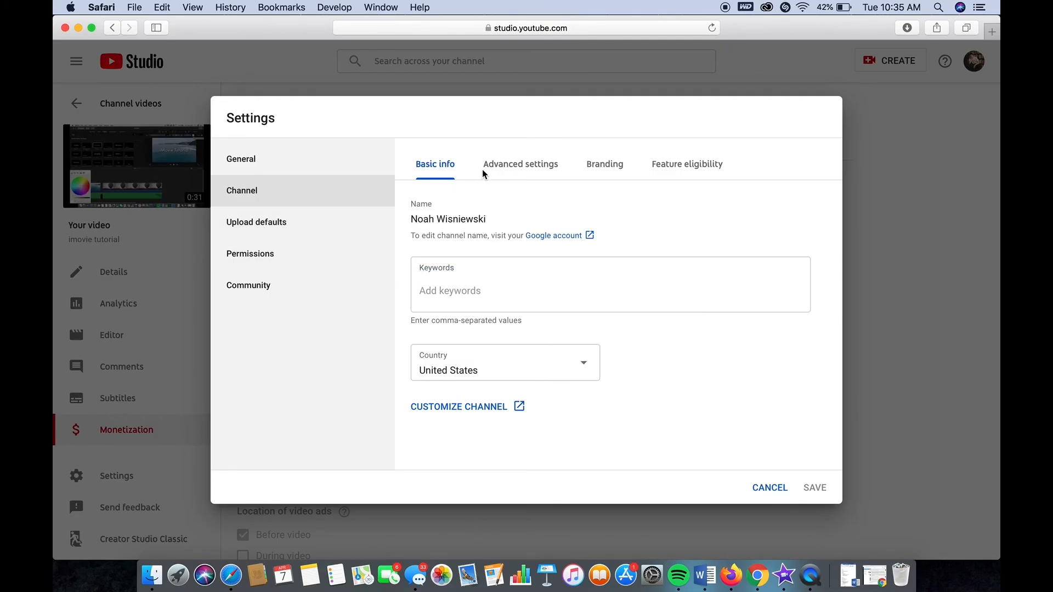
click(499, 170)
click(603, 166)
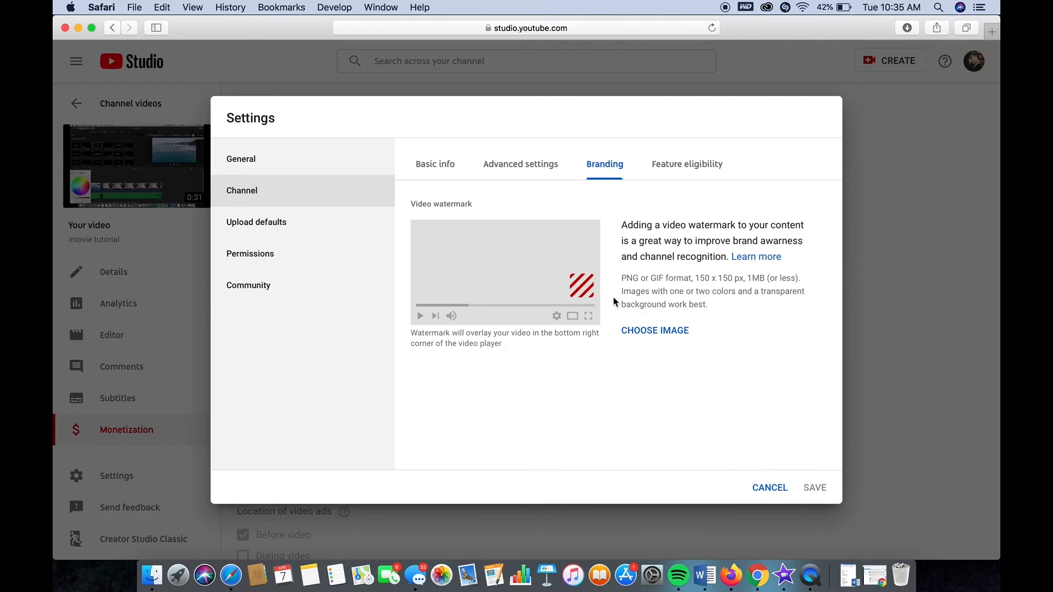
click(695, 163)
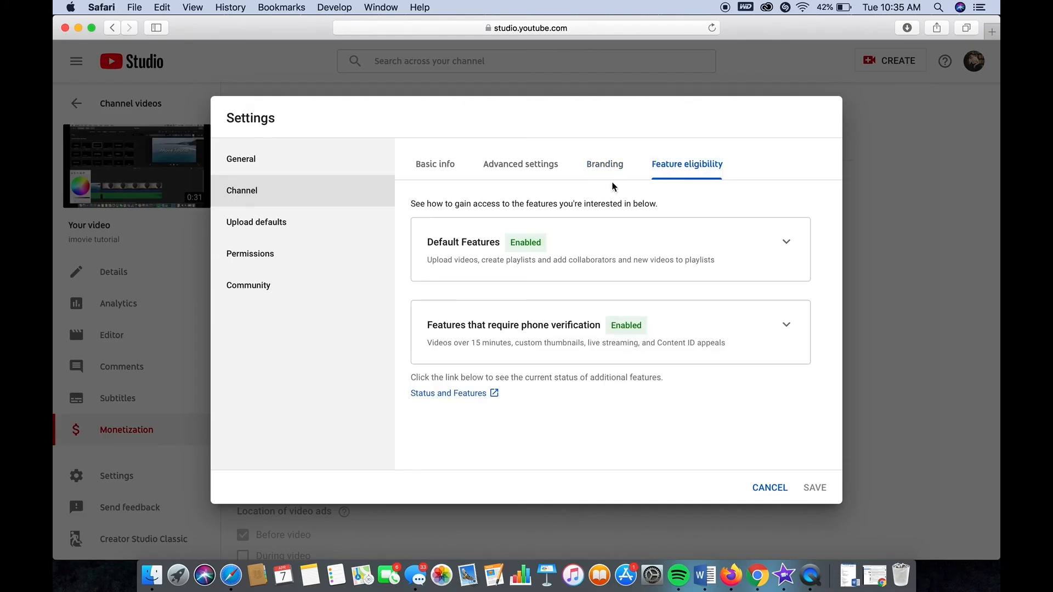
click(501, 174)
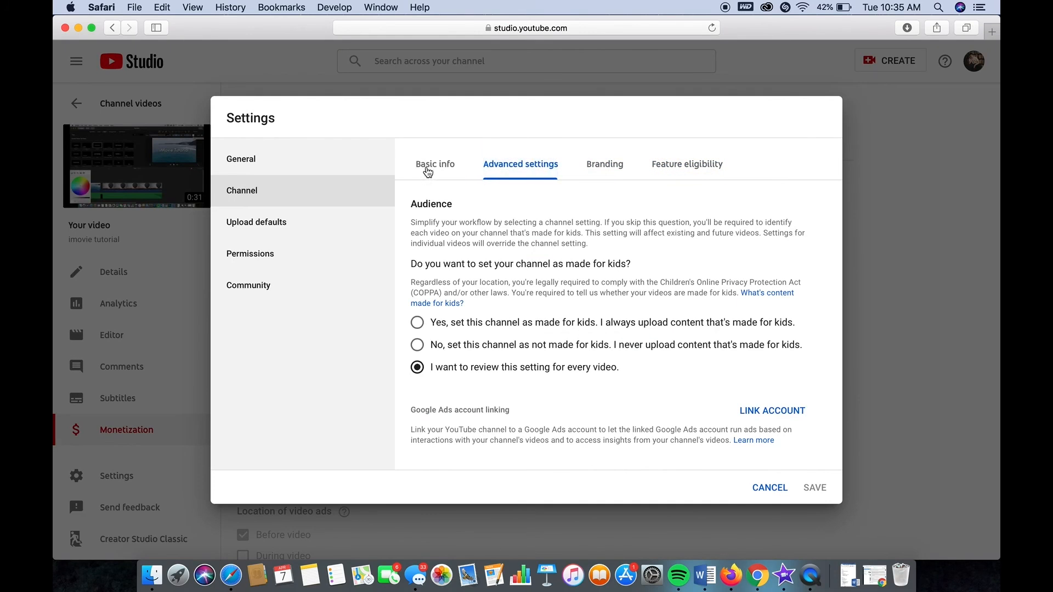
click(428, 167)
Review the upload defaults, permissions and community settings, including the automated filters for moderators, approved users and hidden users
click(301, 224)
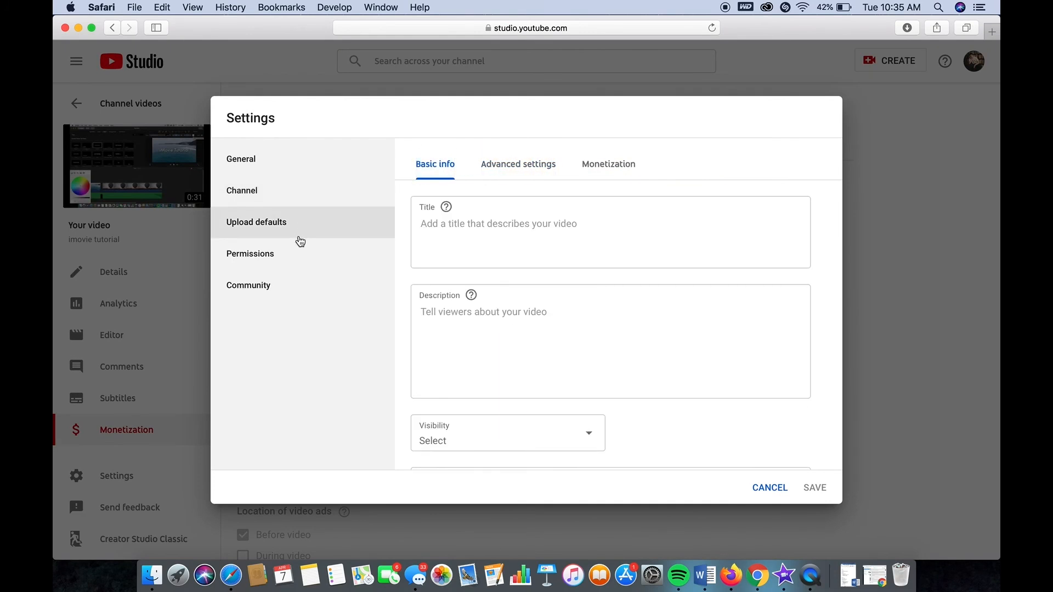
scroll(495, 343, down, 3)
scroll(497, 344, up, 4)
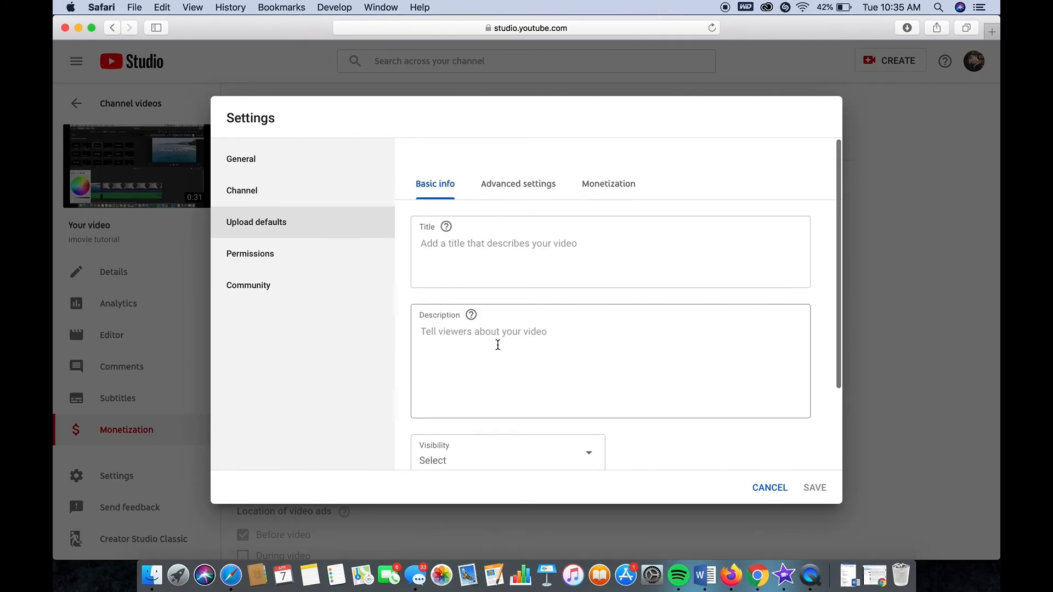
click(310, 255)
click(303, 284)
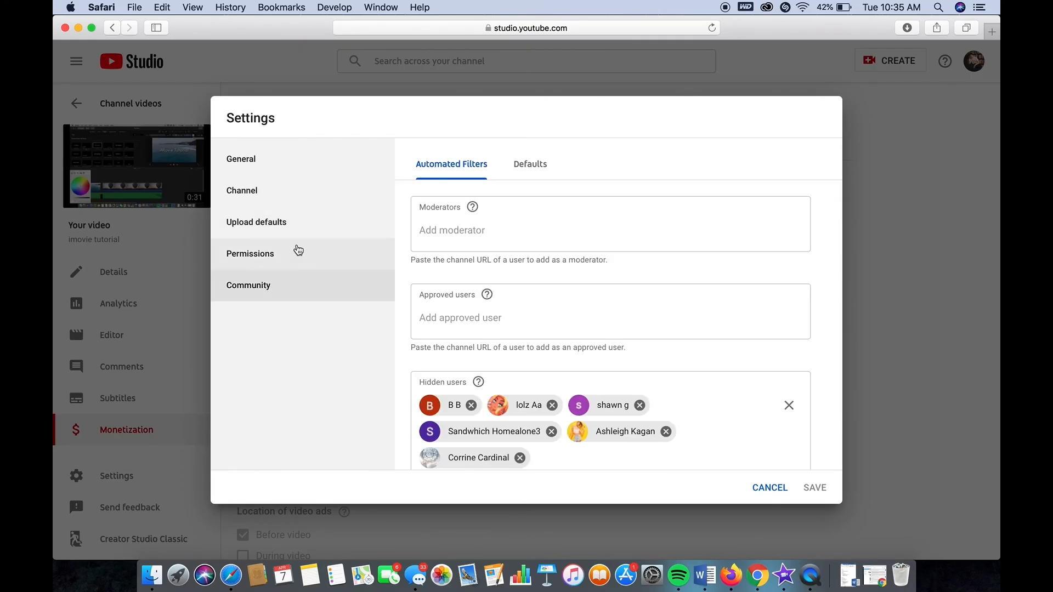
scroll(471, 270, down, 5)
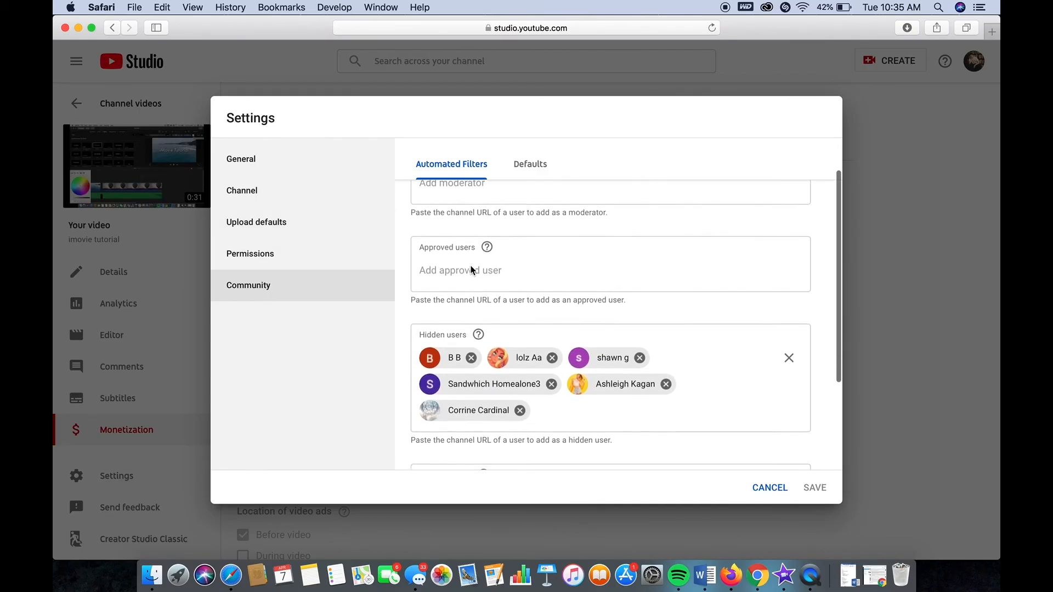
scroll(500, 275, up, 4)
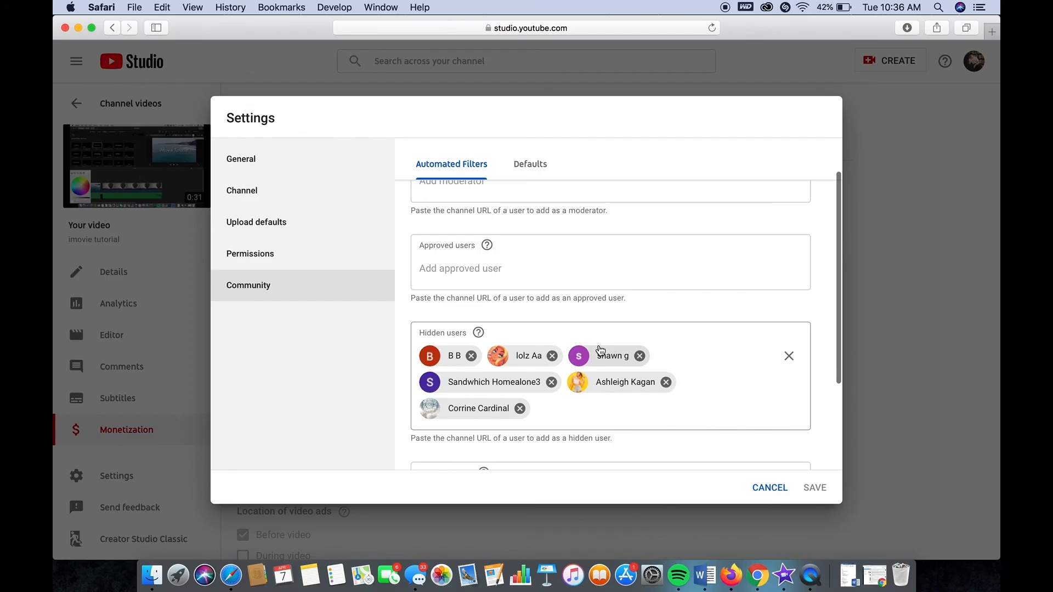
scroll(601, 350, up, 1)
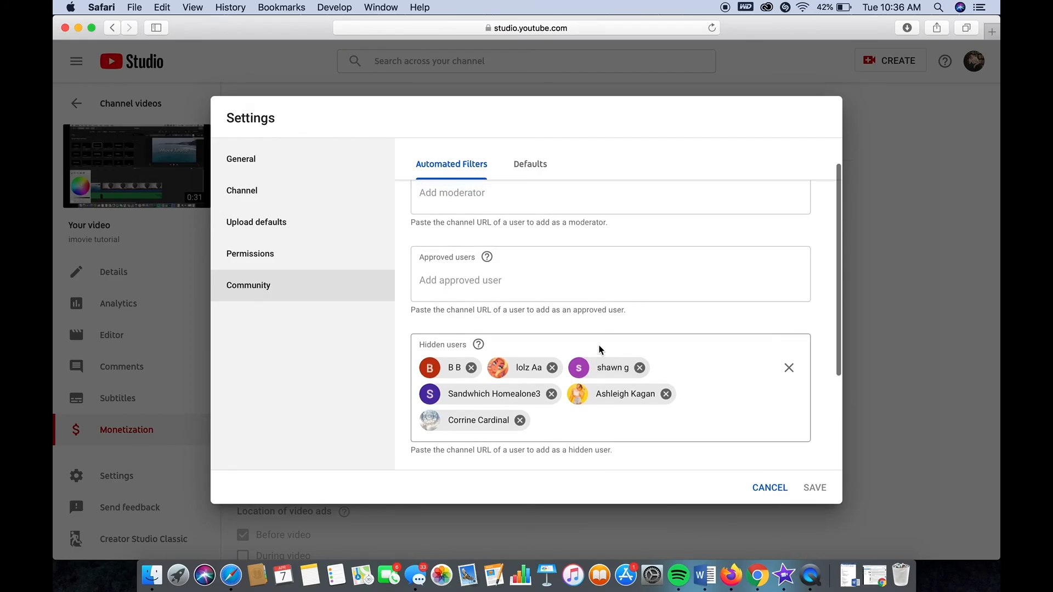
scroll(600, 349, up, 2)
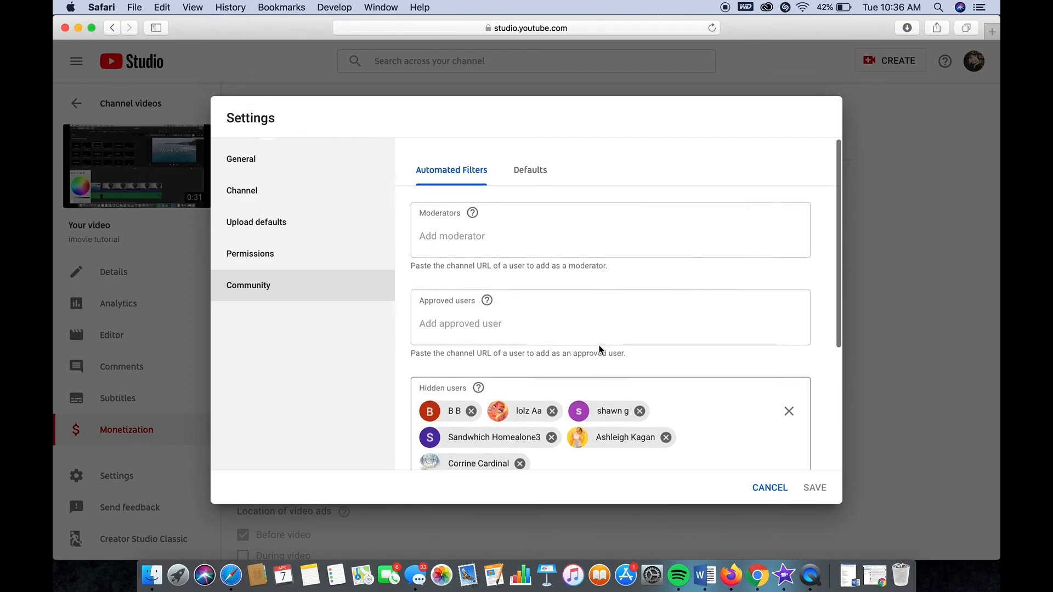
Revisit the general and channel settings, and close the settings without saving
click(257, 173)
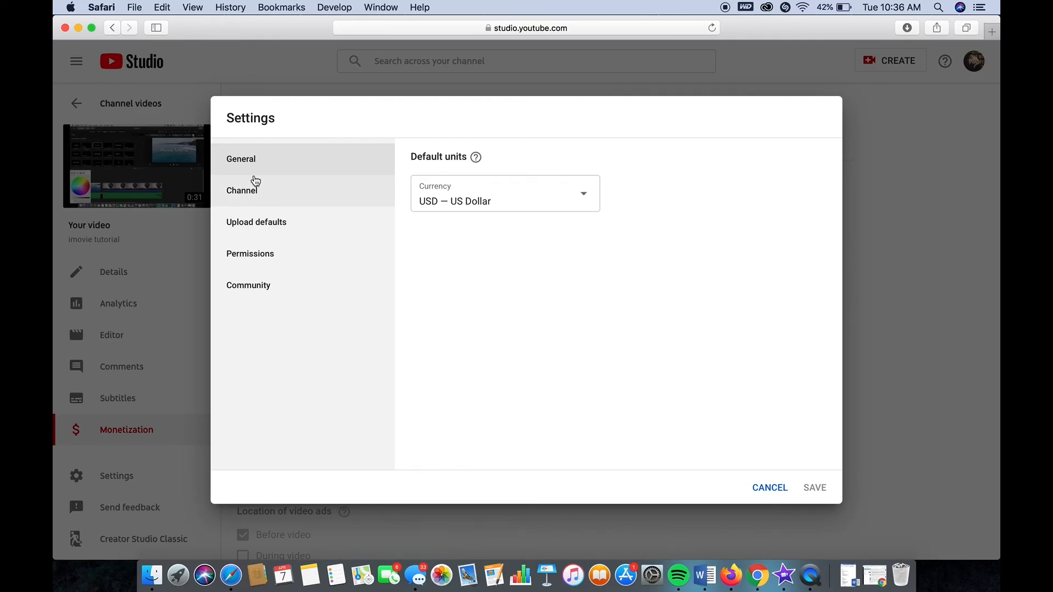
click(255, 184)
click(254, 159)
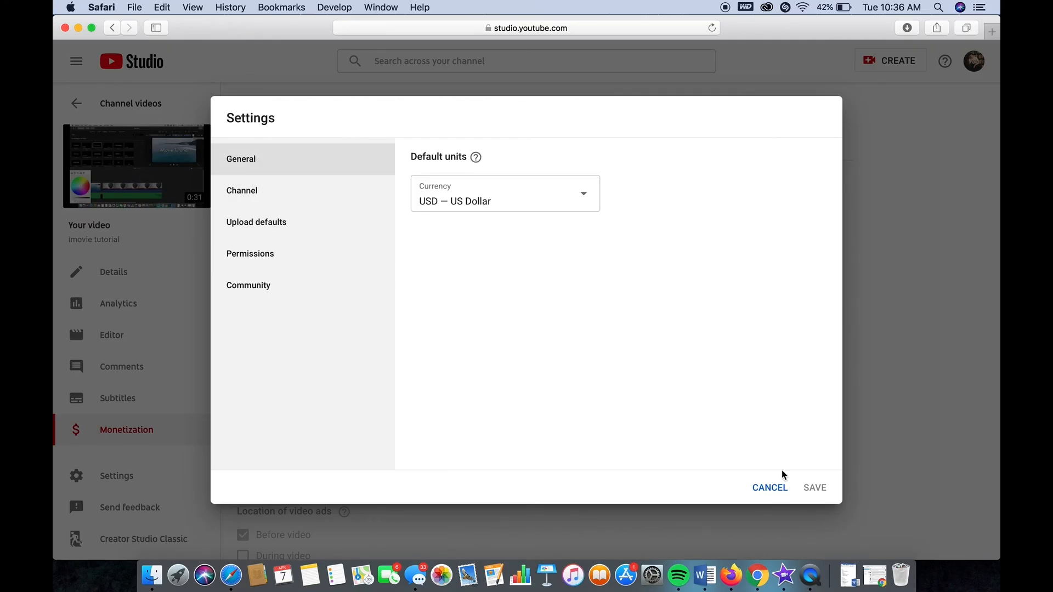
click(767, 494)
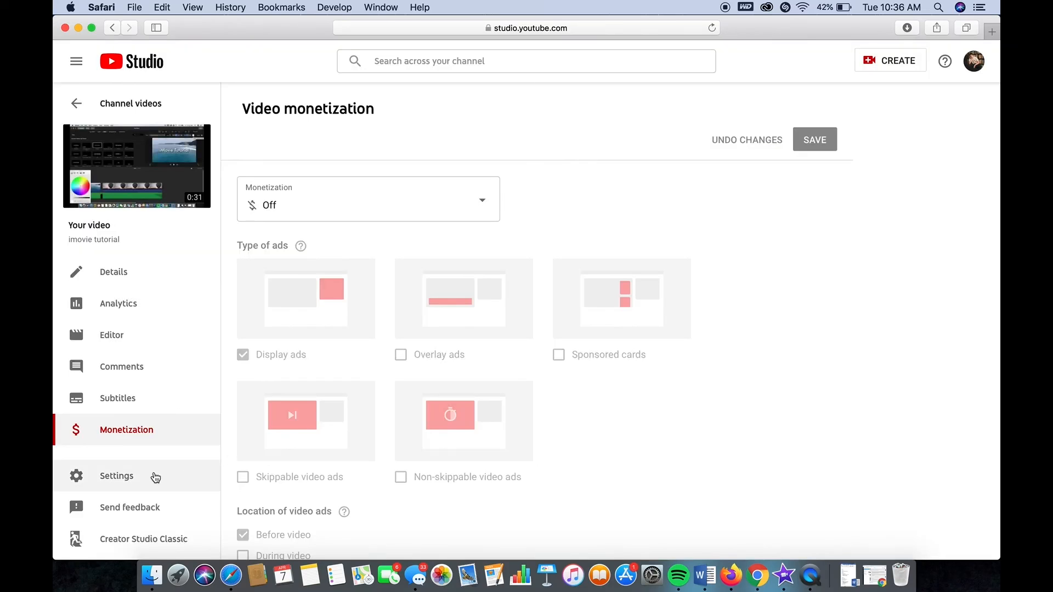
Reopen the settings to check the channel info and upload defaults, and cancel out of them
click(127, 487)
click(302, 202)
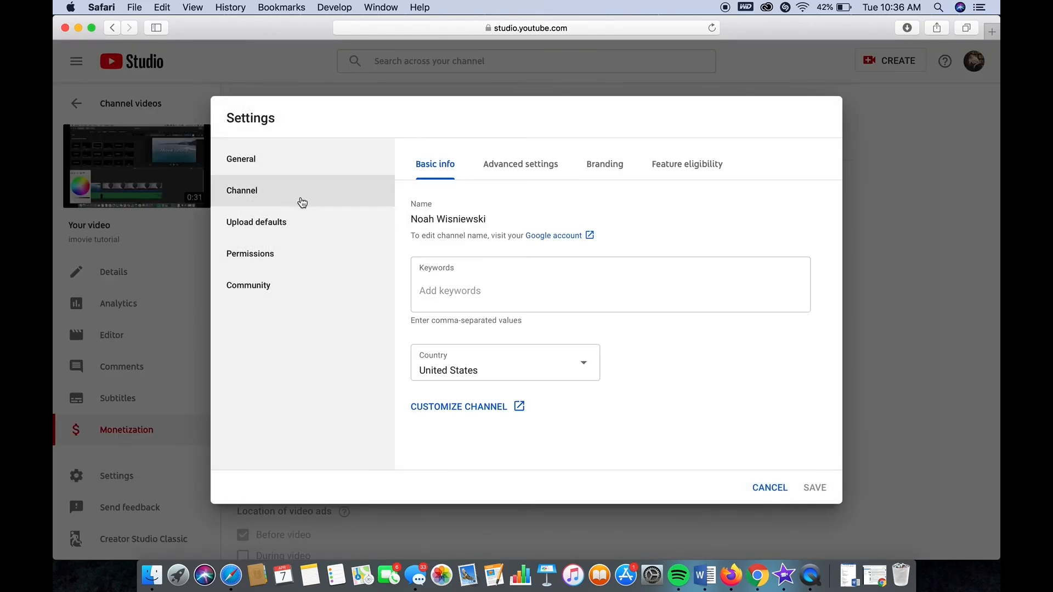
click(298, 224)
click(768, 487)
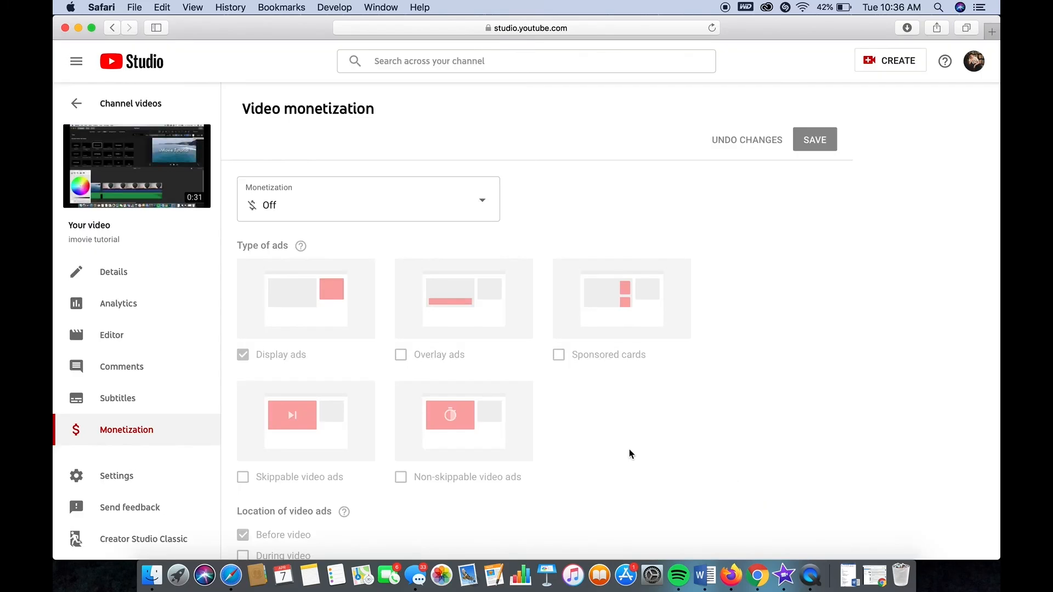
View the feedback form, the video details and the Creator Studio Classic survey, cancelling both prompts
click(147, 508)
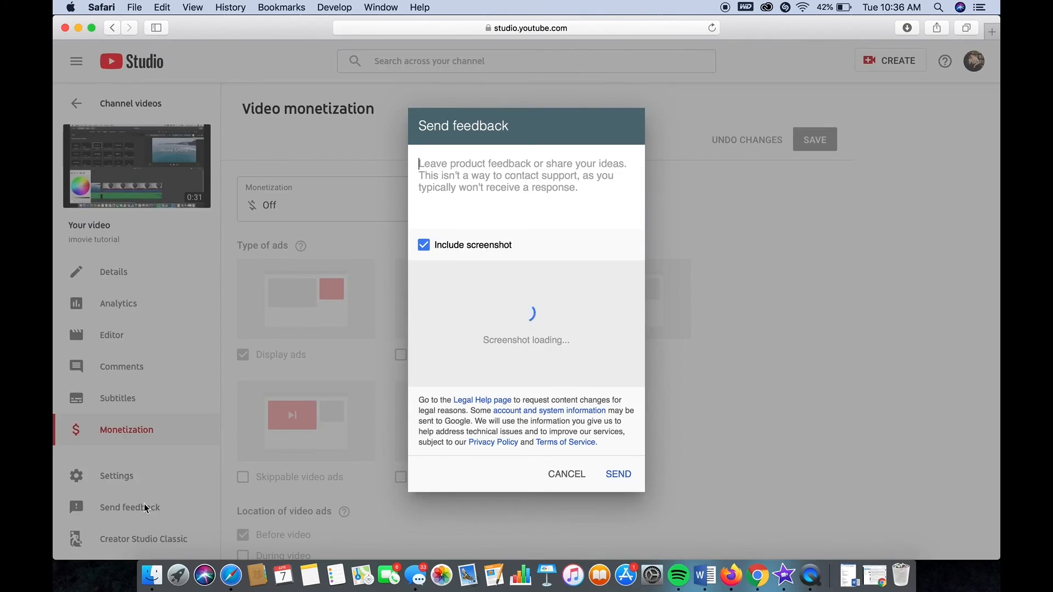
click(565, 474)
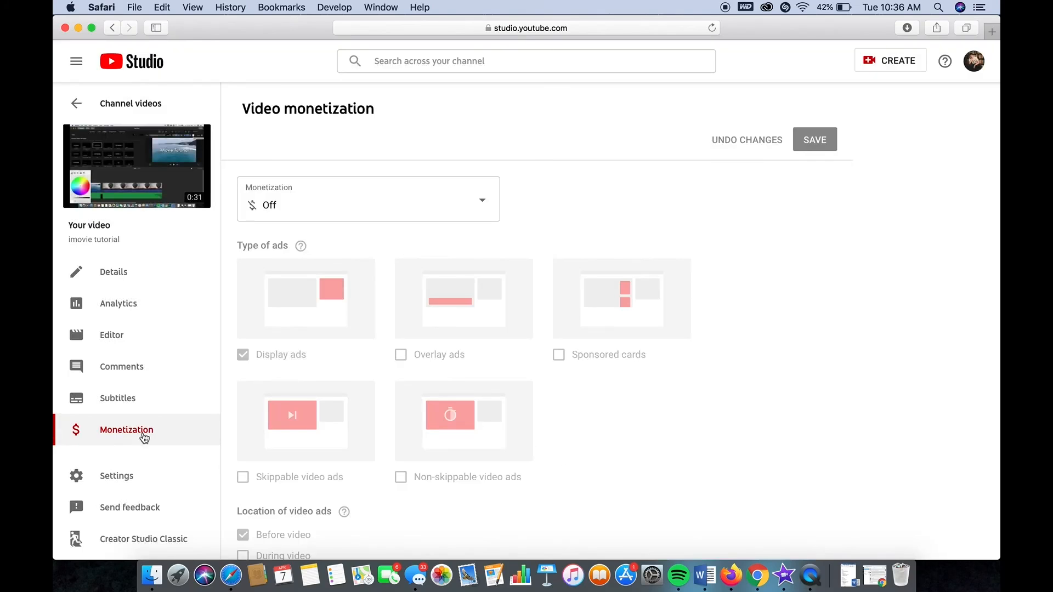
click(162, 277)
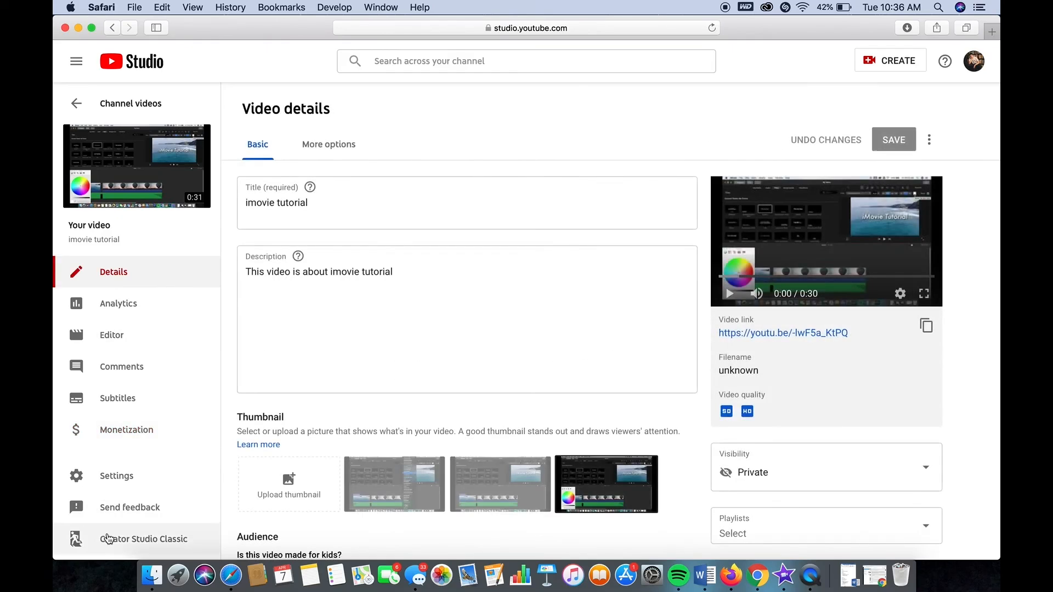
click(106, 538)
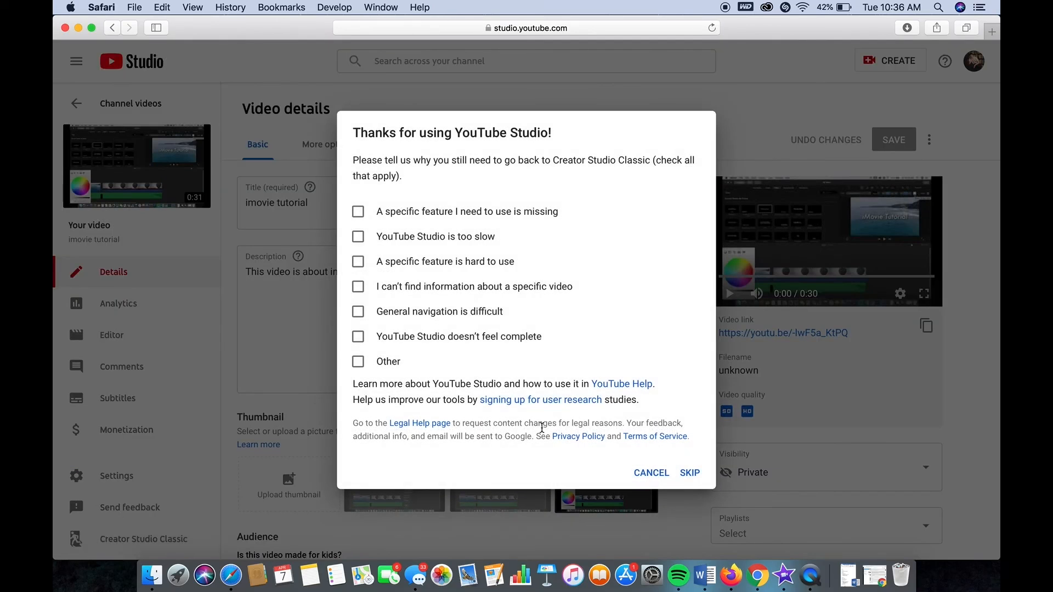
click(643, 471)
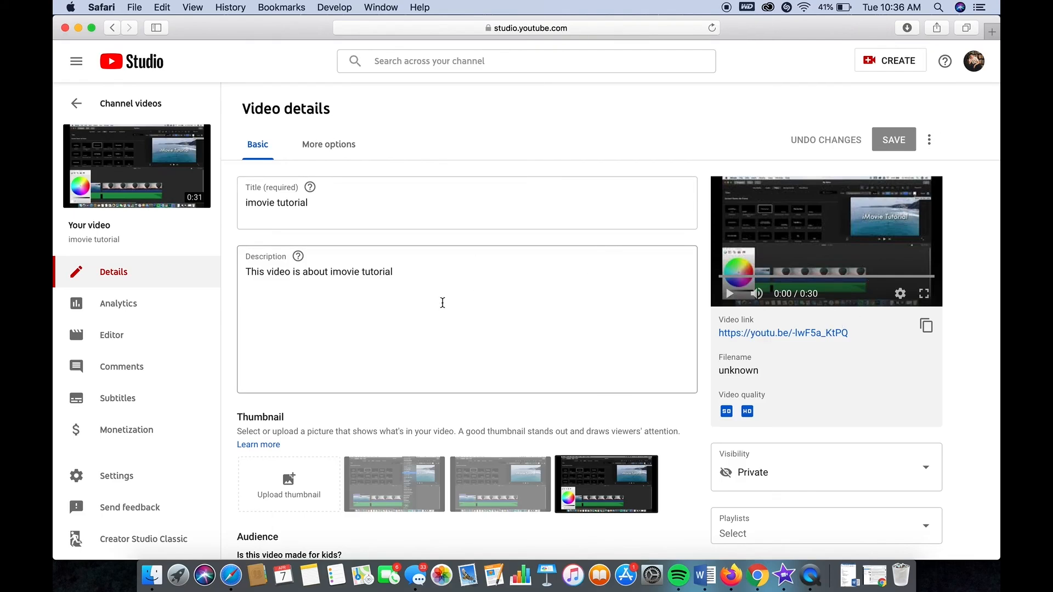
Return to the channel videos list and review the uploads' quick actions, the iMovie tutorial's visibility options and the remaining columns
click(77, 103)
mouse_move(367, 306)
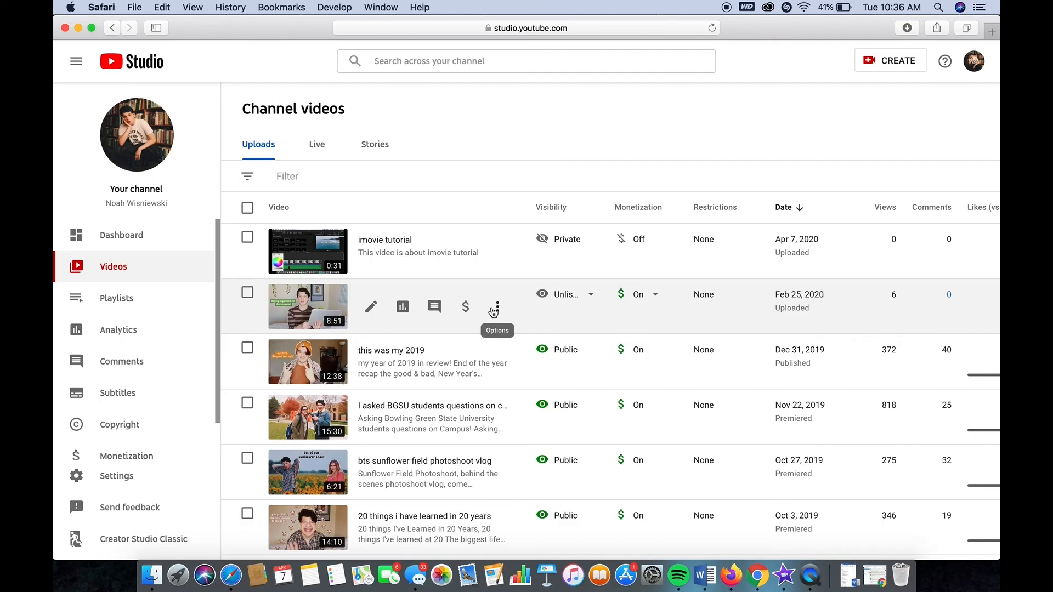
mouse_move(591, 240)
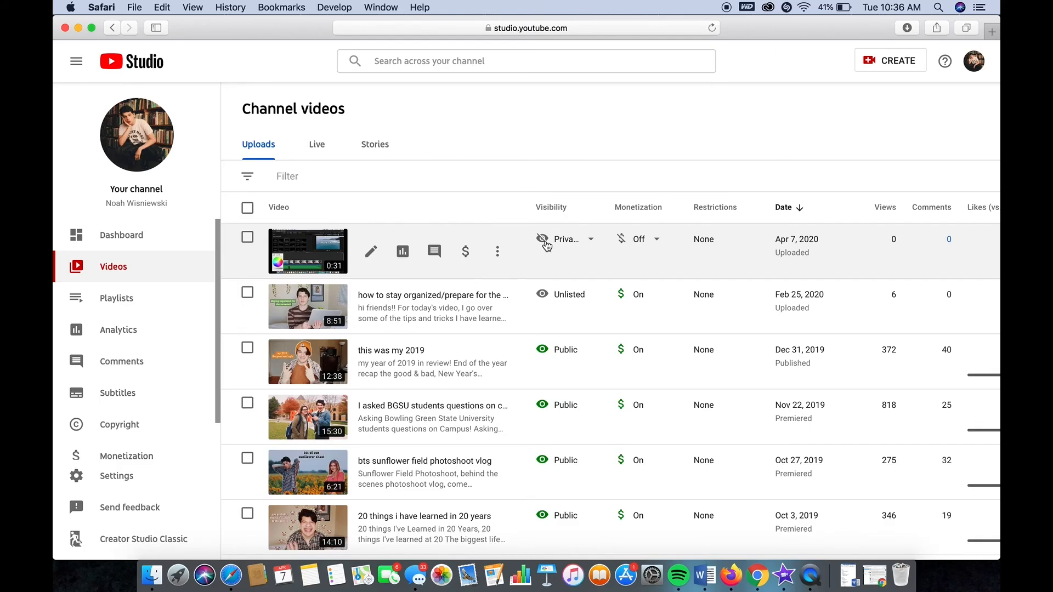
click(582, 241)
click(598, 225)
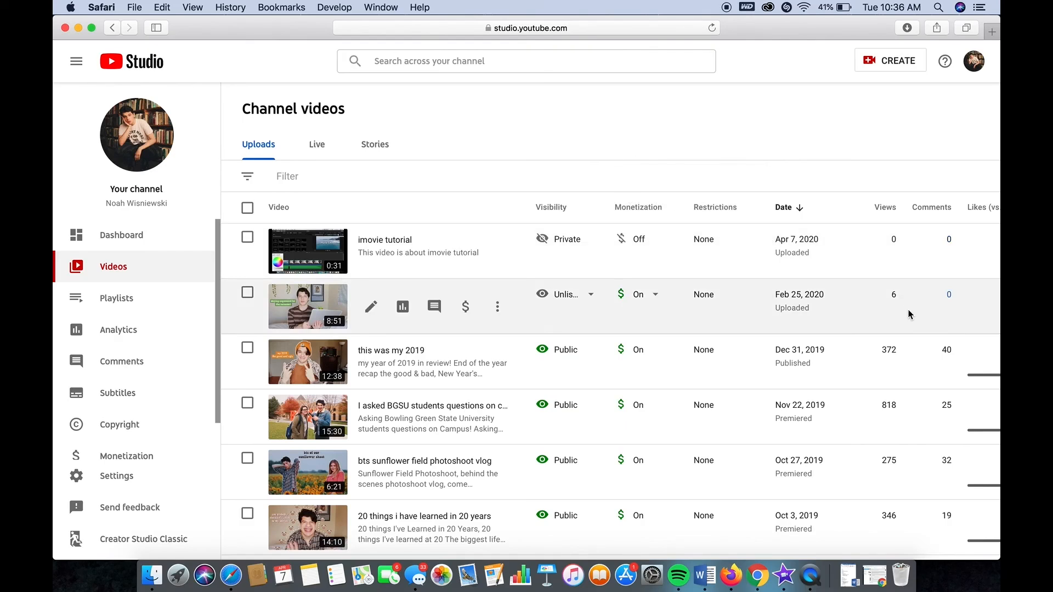
scroll(909, 313, right, 3)
scroll(909, 313, down, 1)
scroll(909, 315, left, 3)
scroll(909, 314, up, 1)
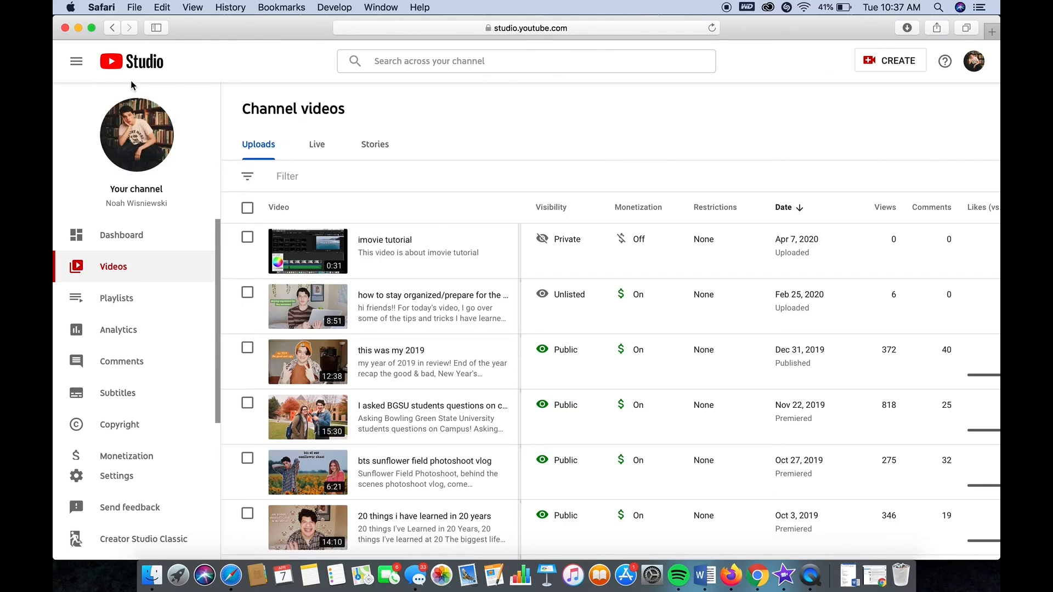
Start a video upload from the channel page, view the file picker, and close the upload without choosing a file
click(972, 66)
click(874, 138)
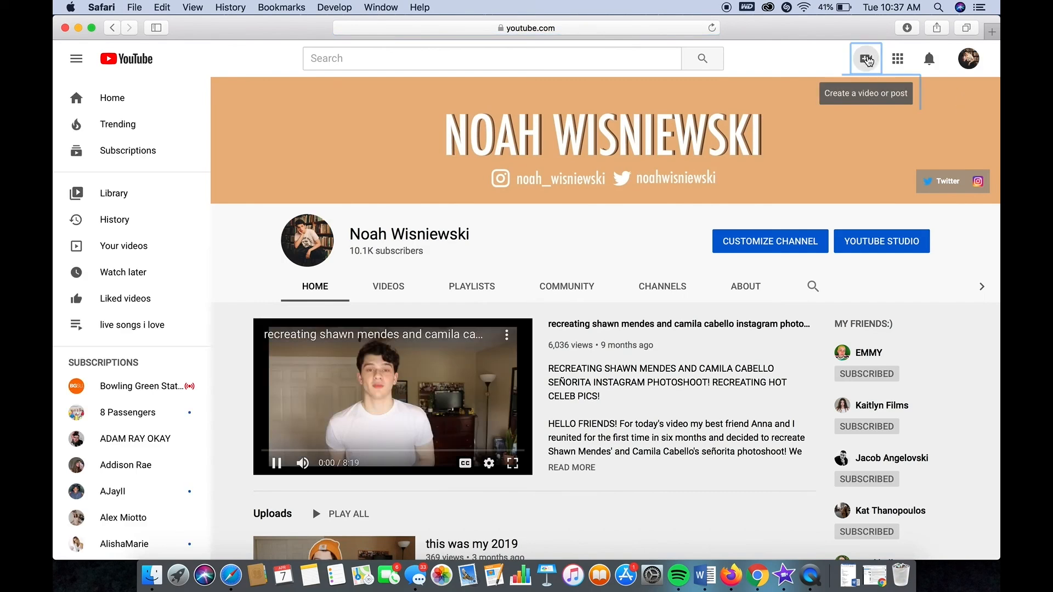
click(867, 58)
click(895, 94)
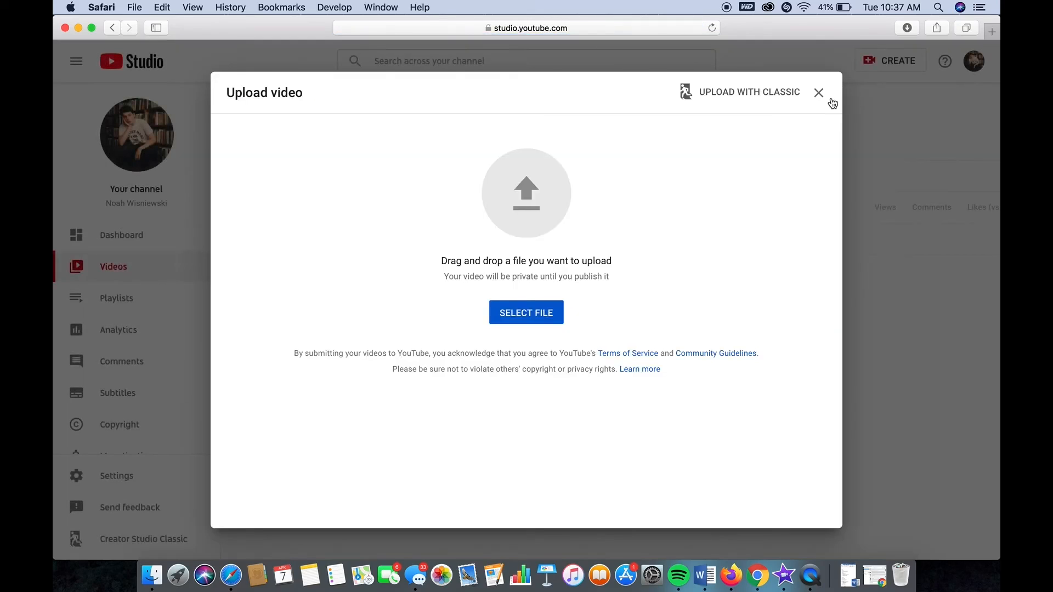
click(525, 314)
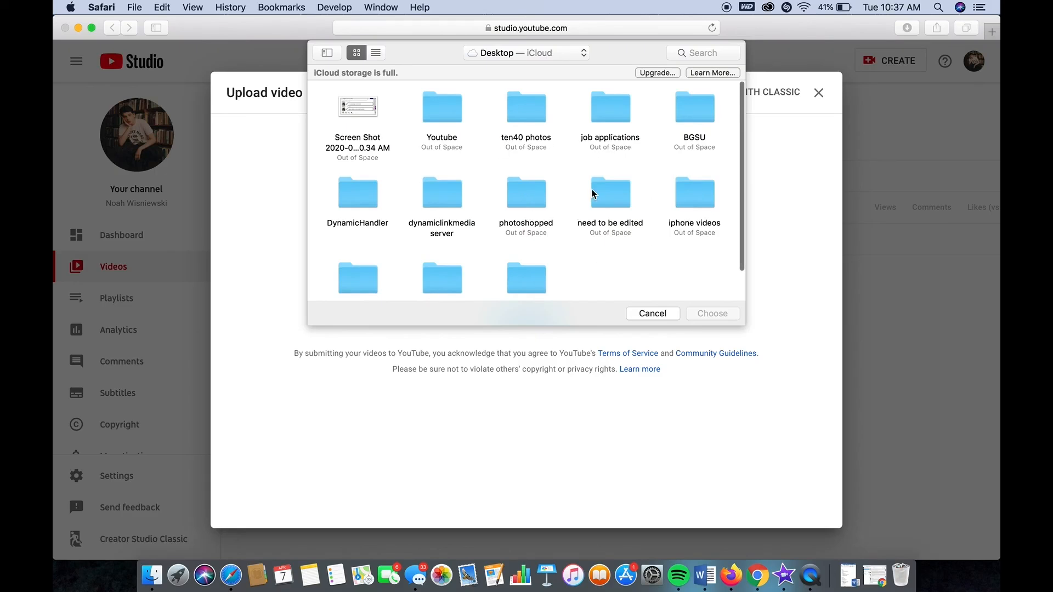
click(652, 314)
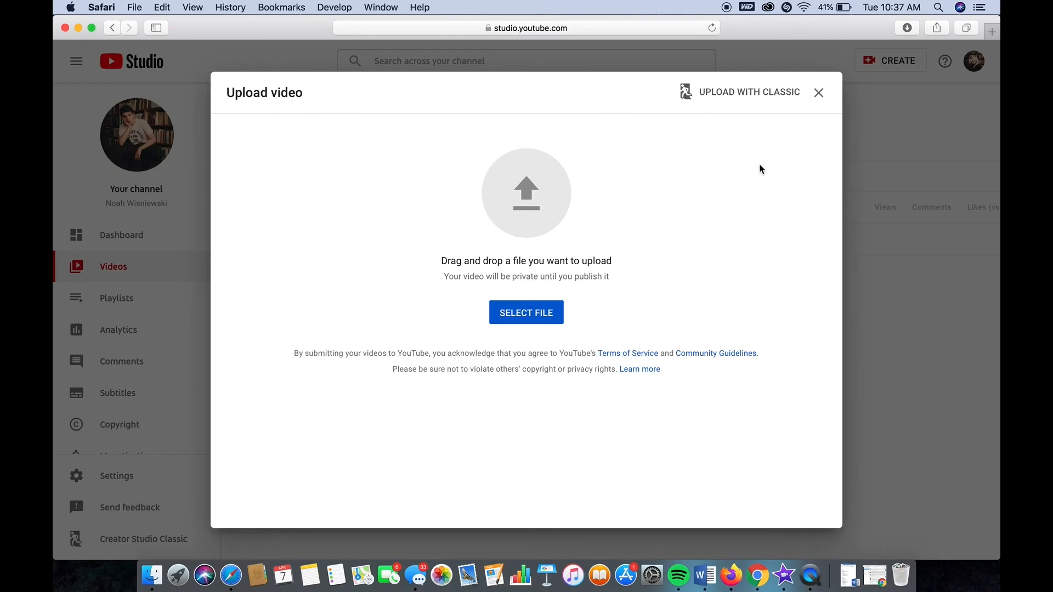
click(818, 93)
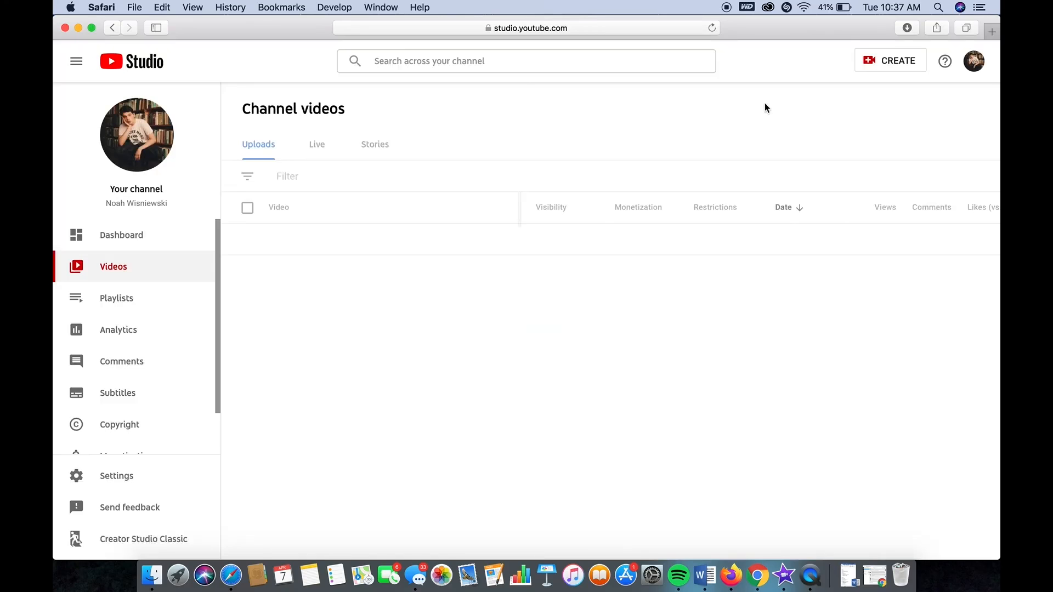
Look over the channel dashboard and return to the list of uploaded videos
click(186, 236)
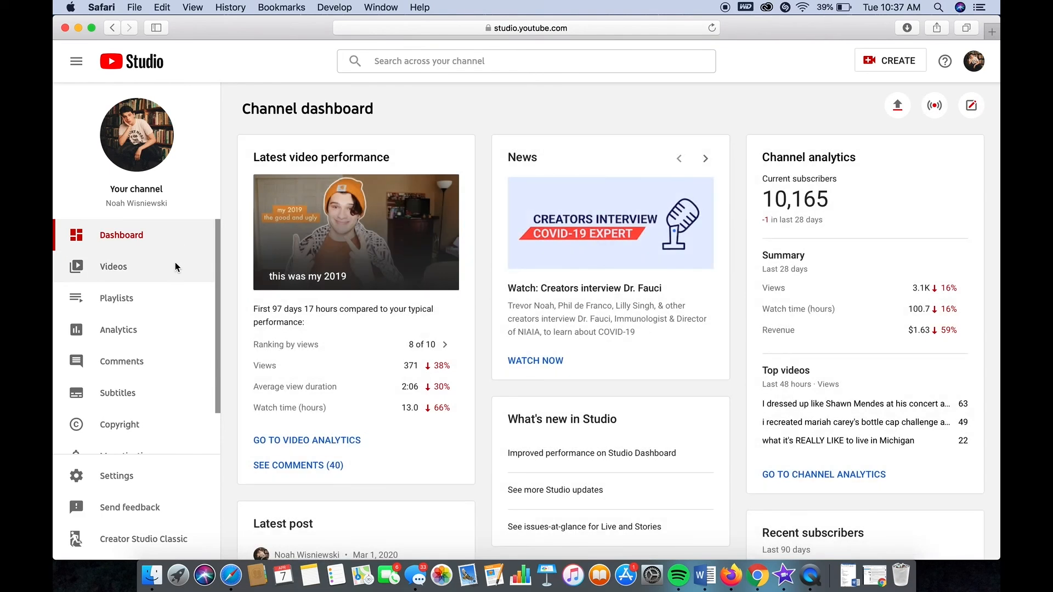
click(176, 266)
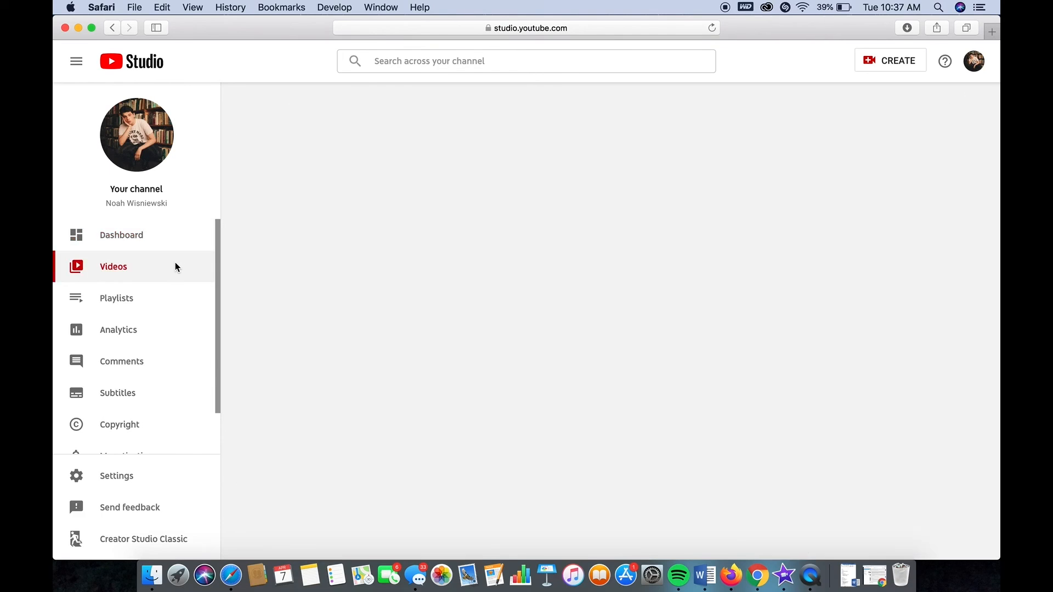
mouse_move(439, 233)
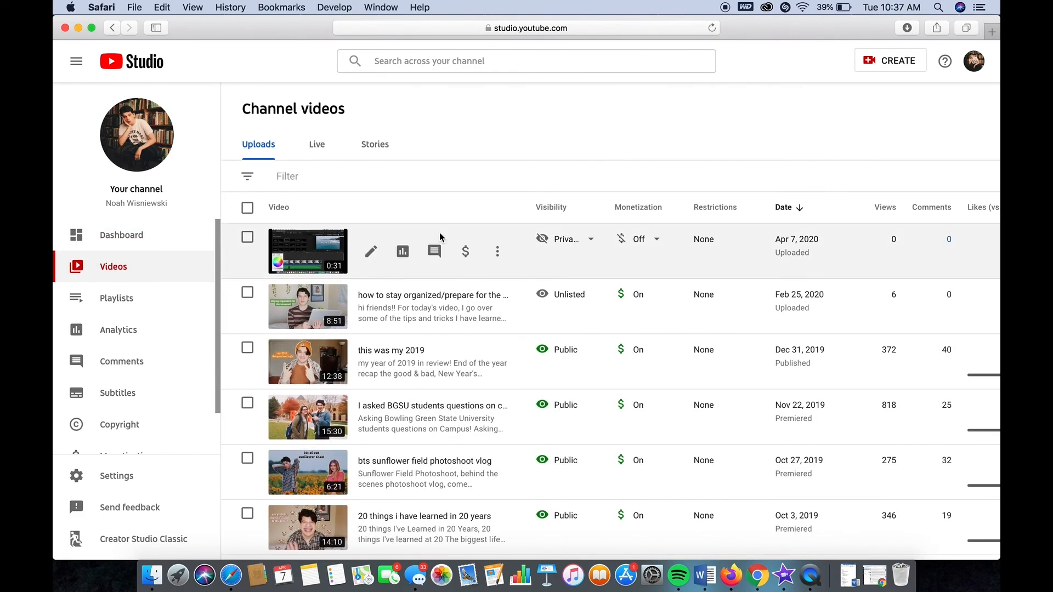
scroll(439, 233, down, 5)
scroll(439, 232, up, 5)
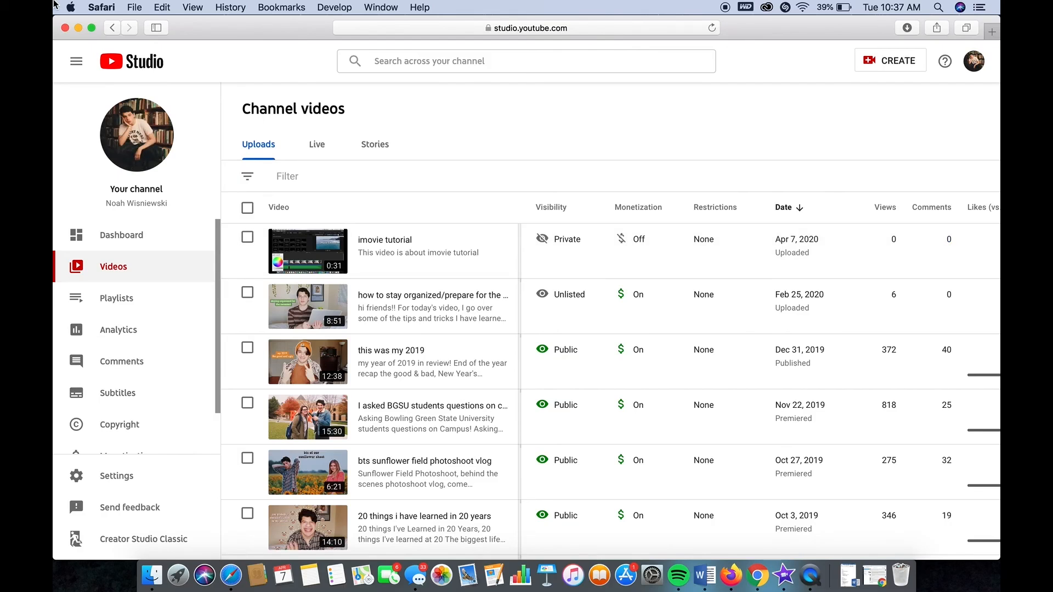
Switch to iMovie, show the tutorial project full screen, and capture a screenshot of the frame at 0:07
click(78, 28)
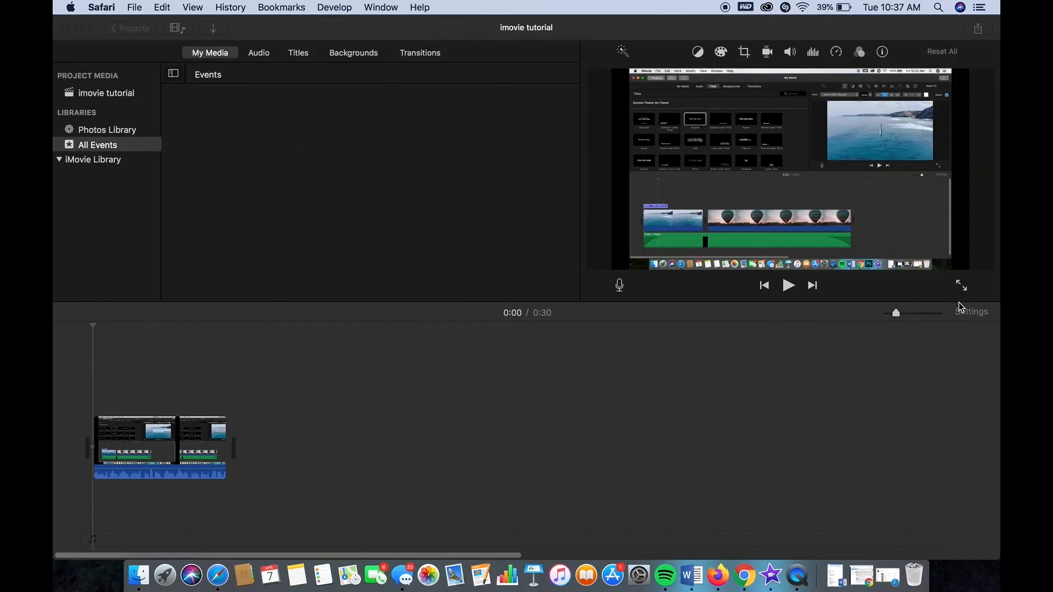
click(961, 285)
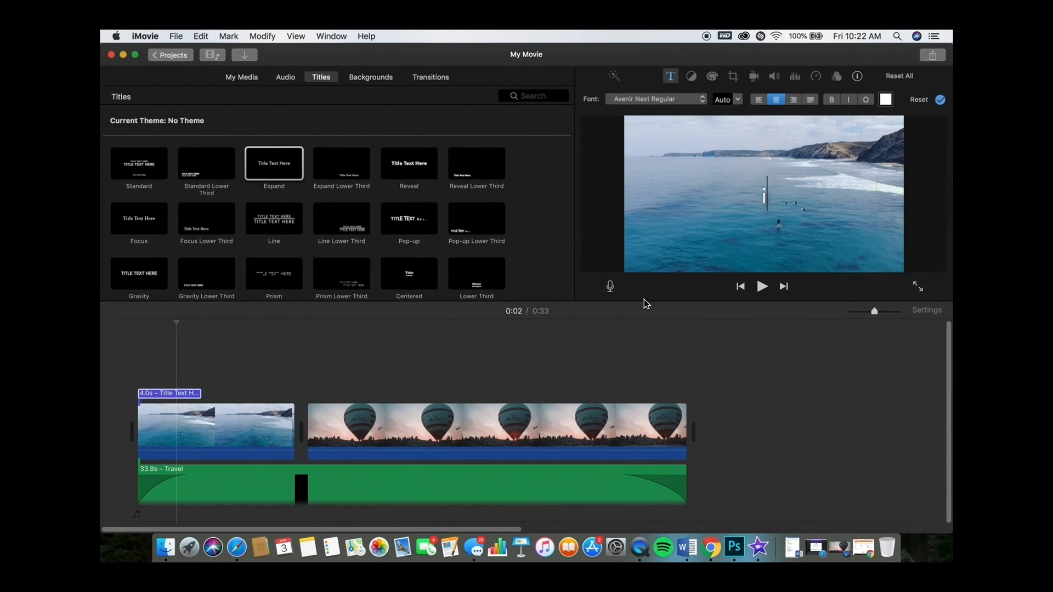
click(529, 528)
click(461, 542)
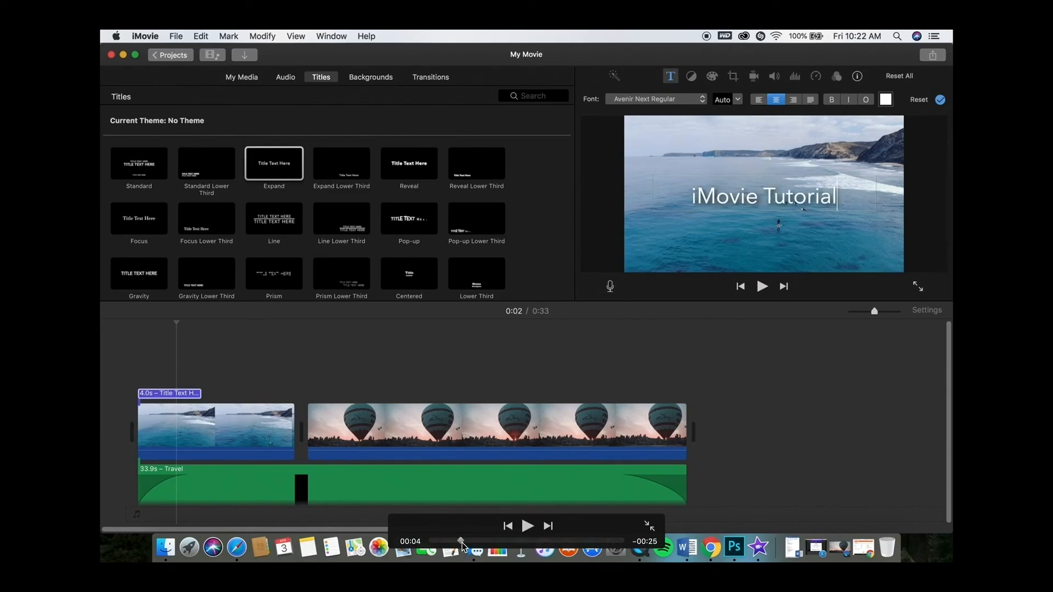
drag(461, 542, 476, 541)
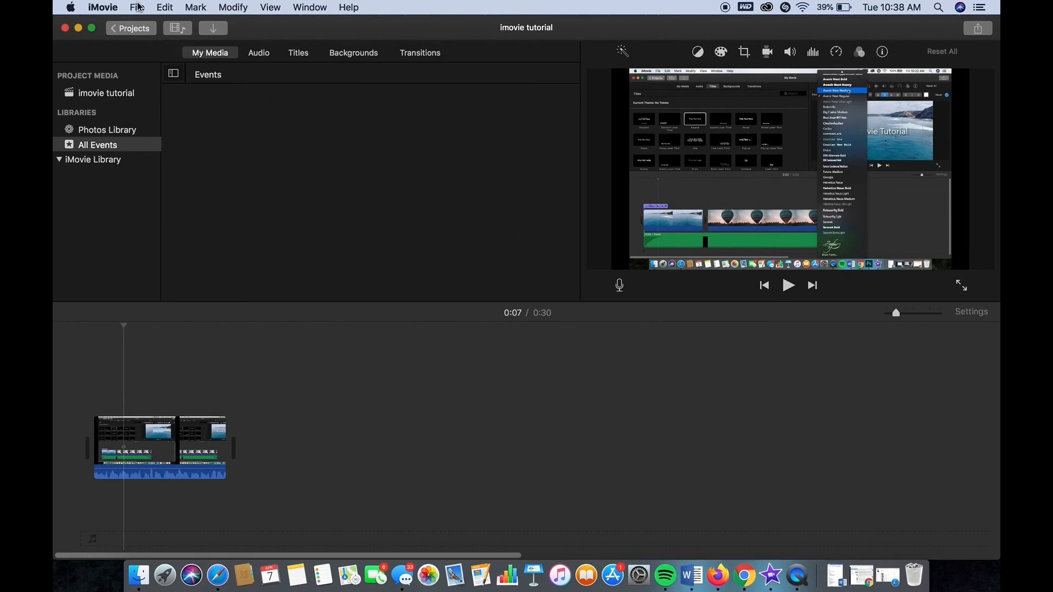
Minimize iMovie and open the new screenshot from the desktop in Photoshop CC 2018
click(79, 28)
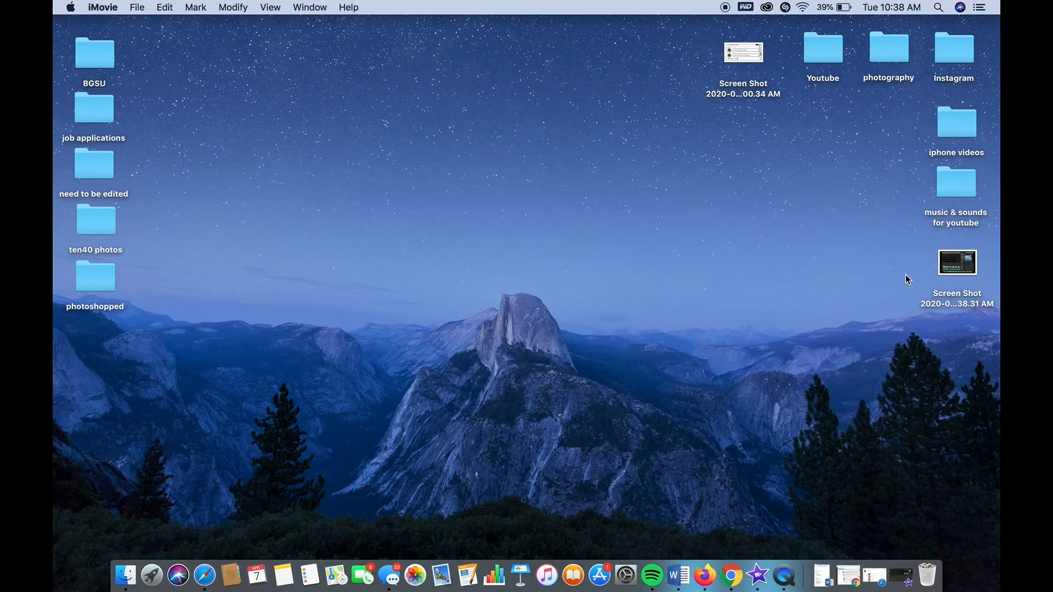
drag(952, 267, 841, 271)
right_click(841, 271)
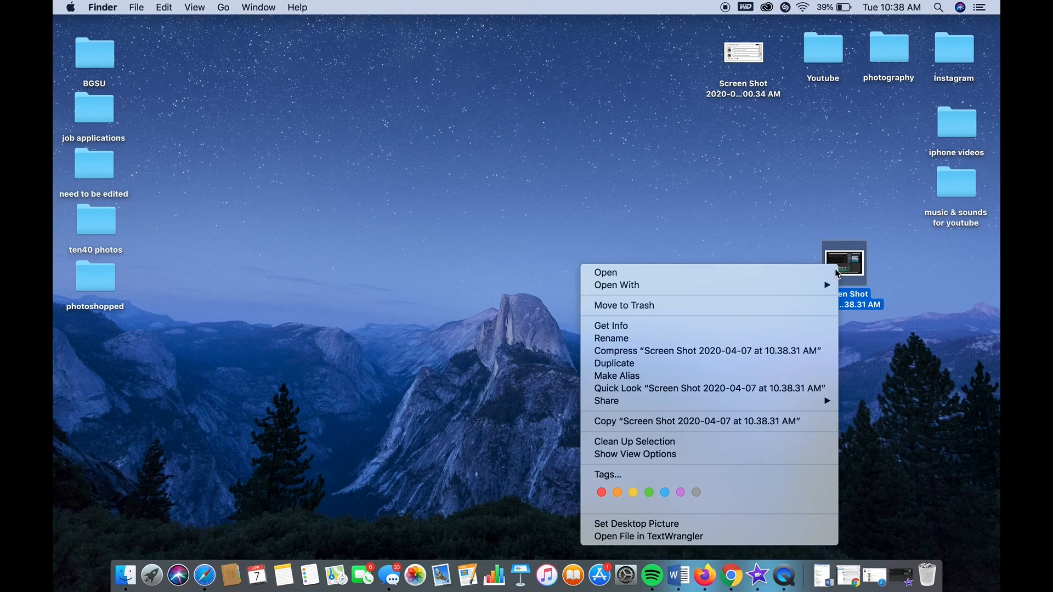
mouse_move(775, 284)
click(869, 324)
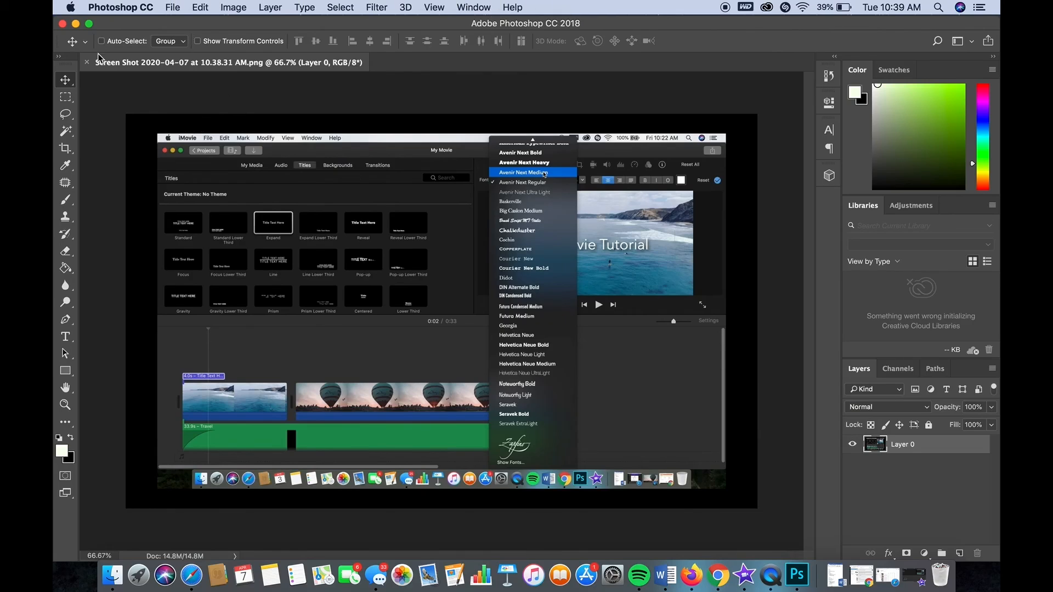
click(171, 8)
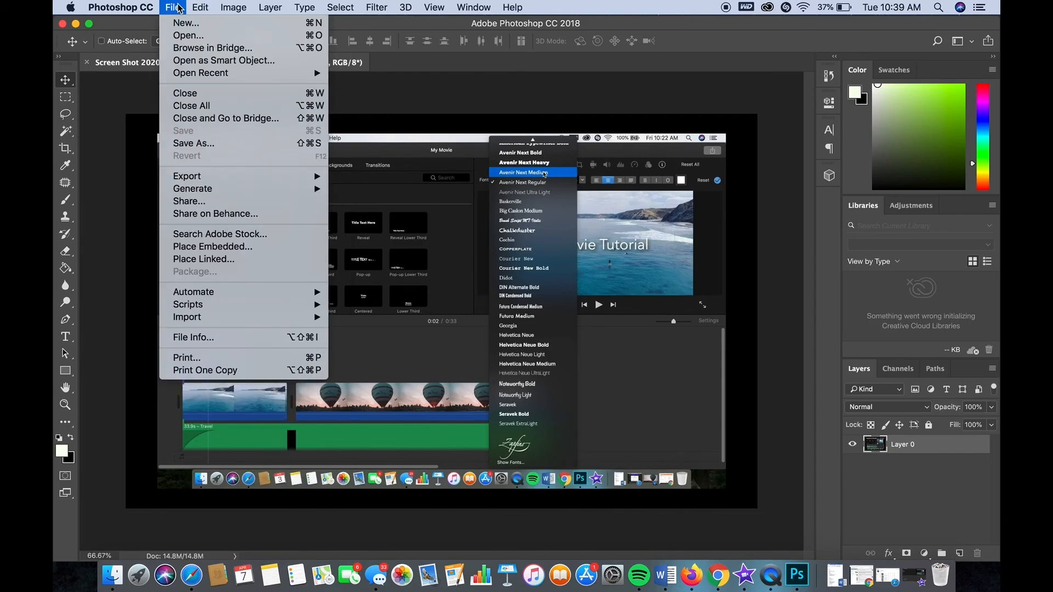
click(124, 110)
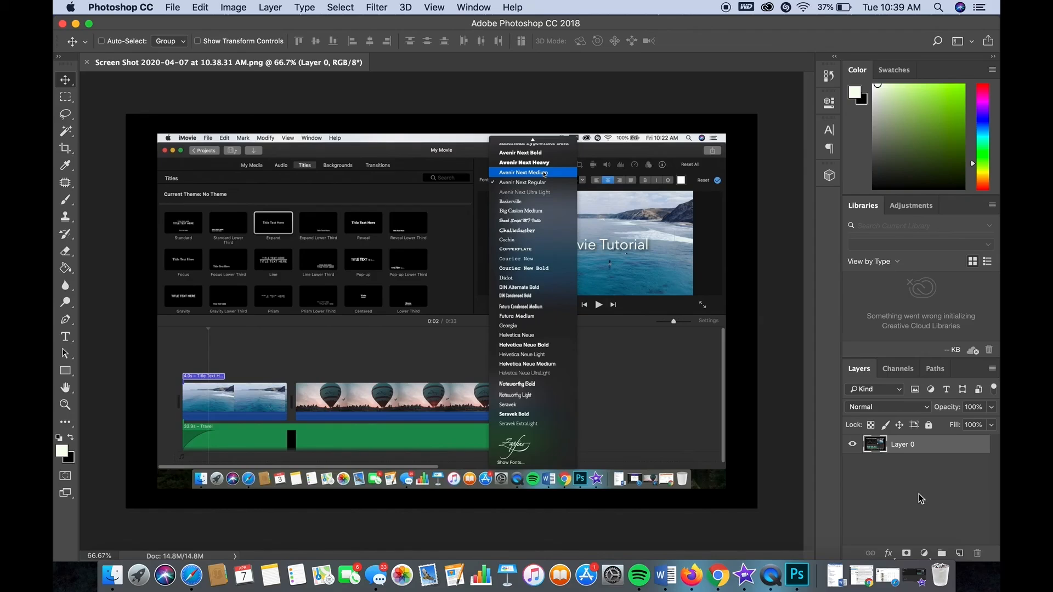
Crop the screenshot to a 1920 by 1080 ratio with the Crop tool
click(66, 148)
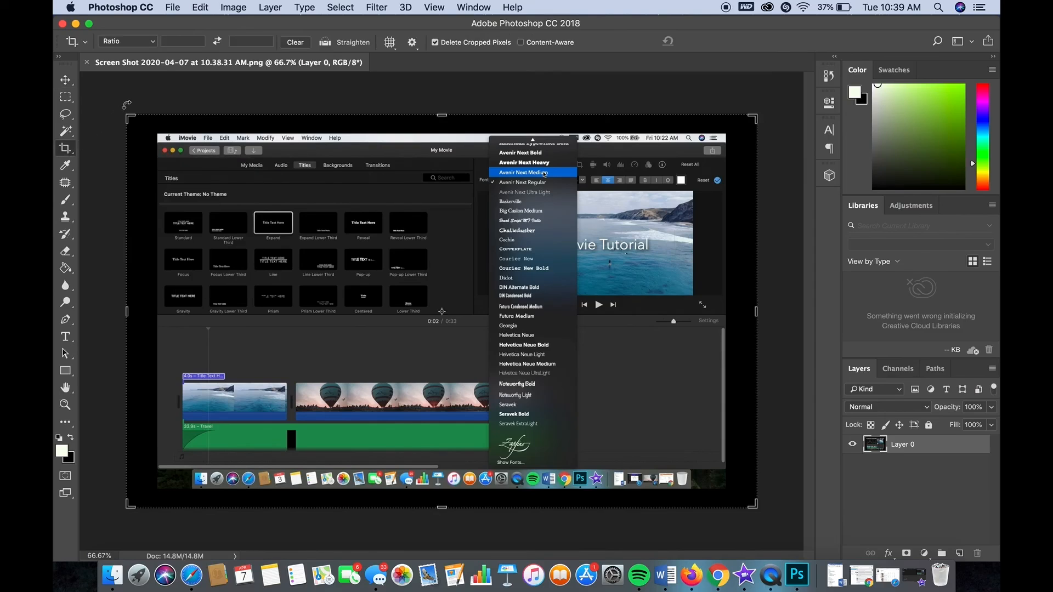
click(178, 43)
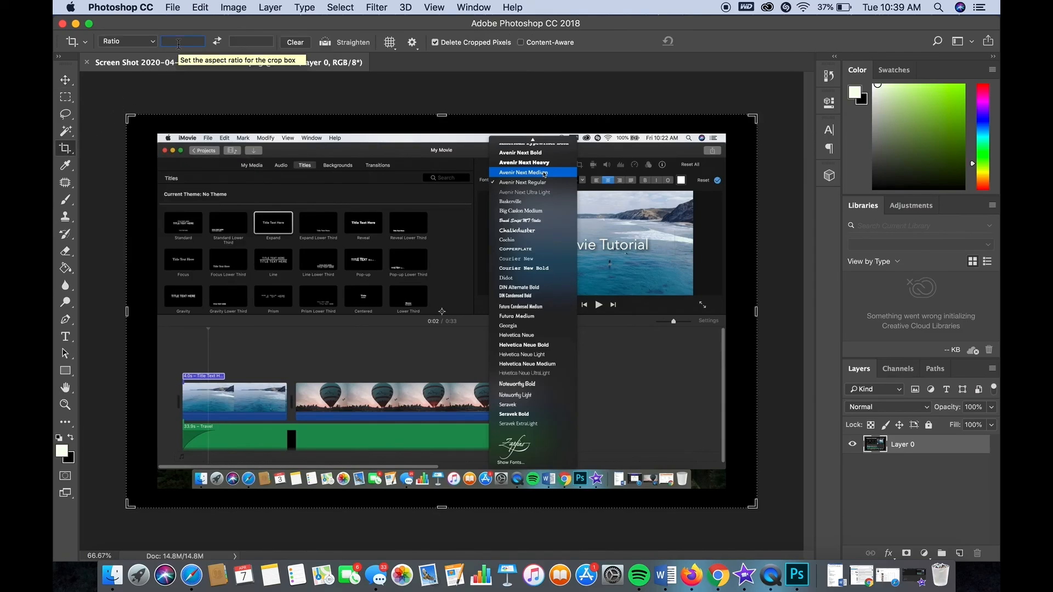
text(1920)
click(243, 41)
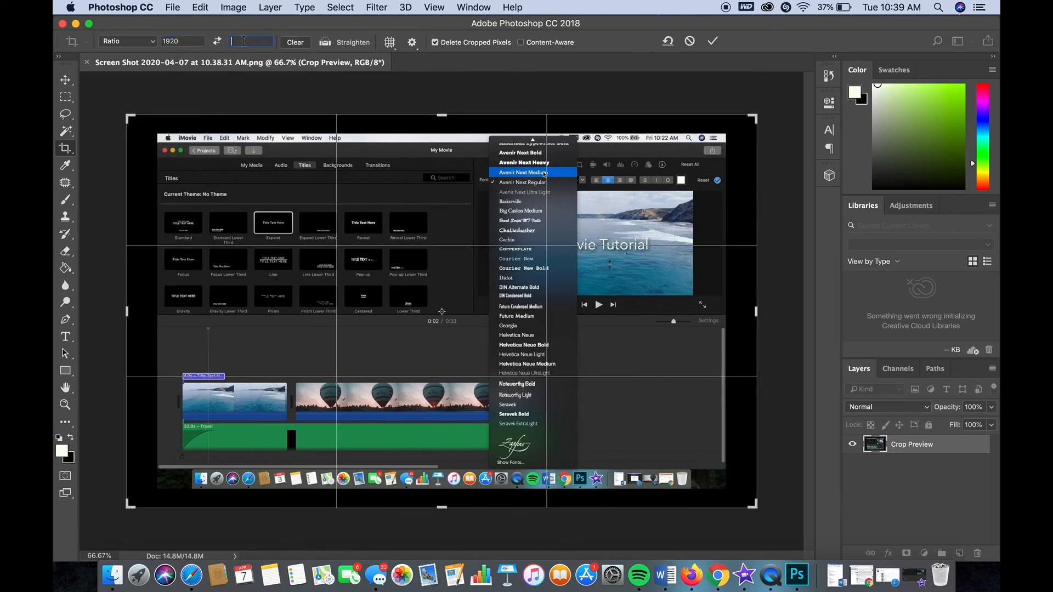
text(1080)
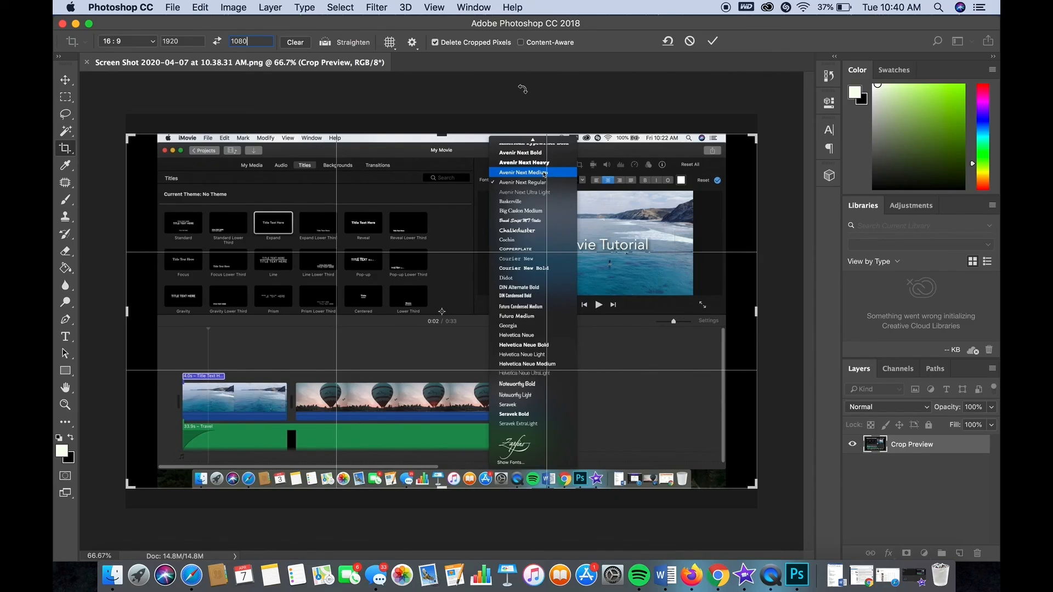
click(713, 41)
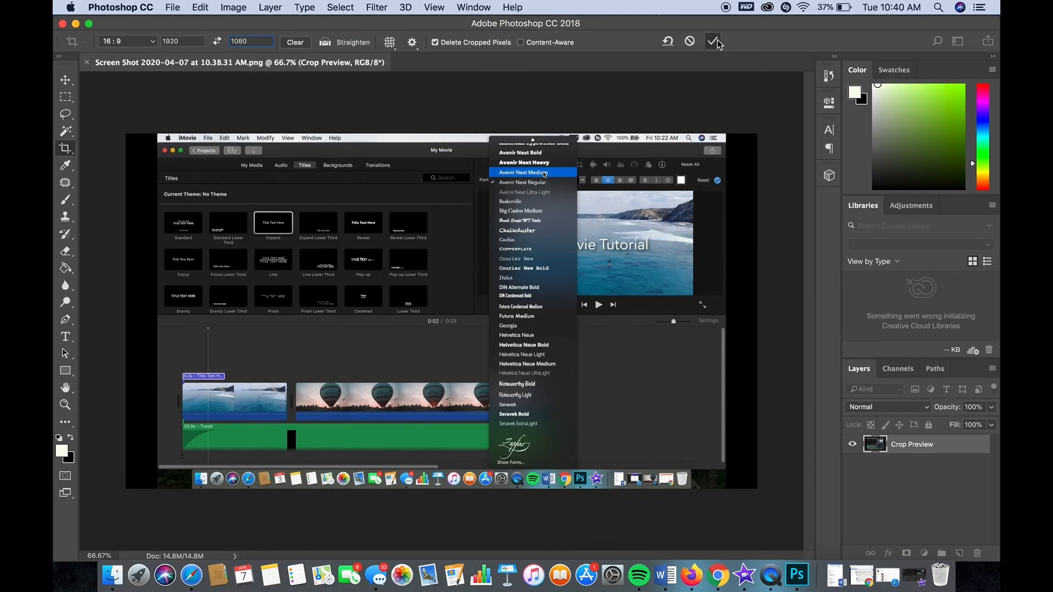
Crop the screenshot tighter at the same 16:9 ratio, repositioning the image to trim its black borders and the dock
click(252, 41)
click(65, 149)
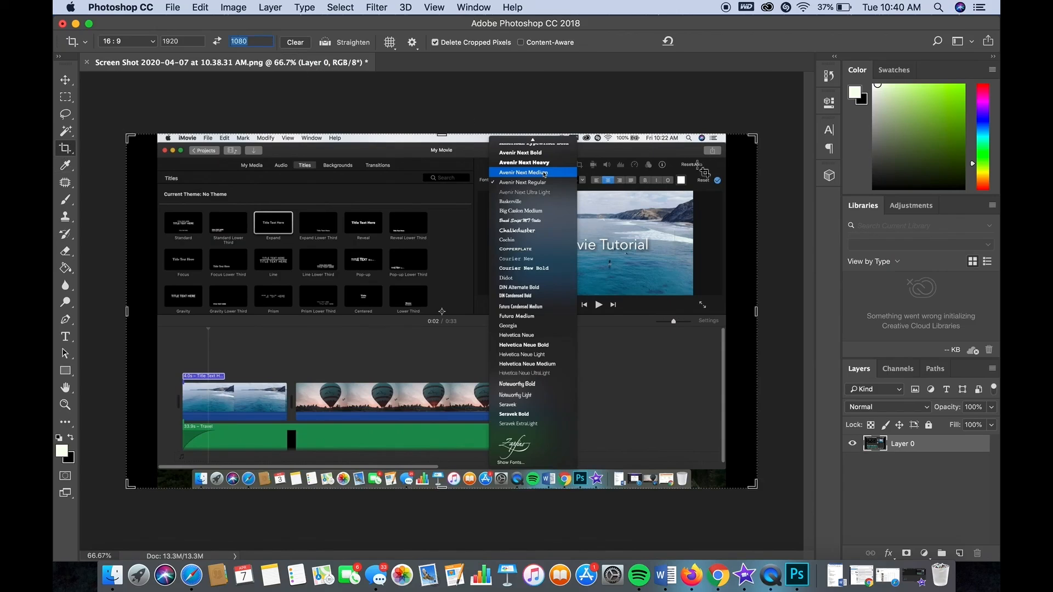
drag(751, 138, 726, 156)
drag(686, 199, 656, 229)
drag(724, 158, 714, 165)
drag(658, 207, 641, 216)
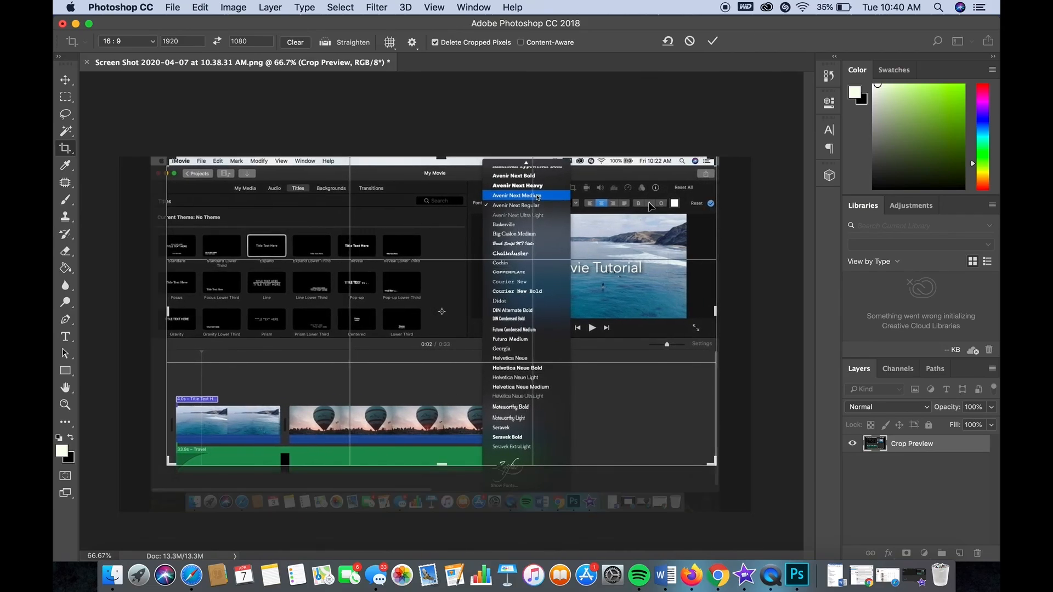
click(714, 42)
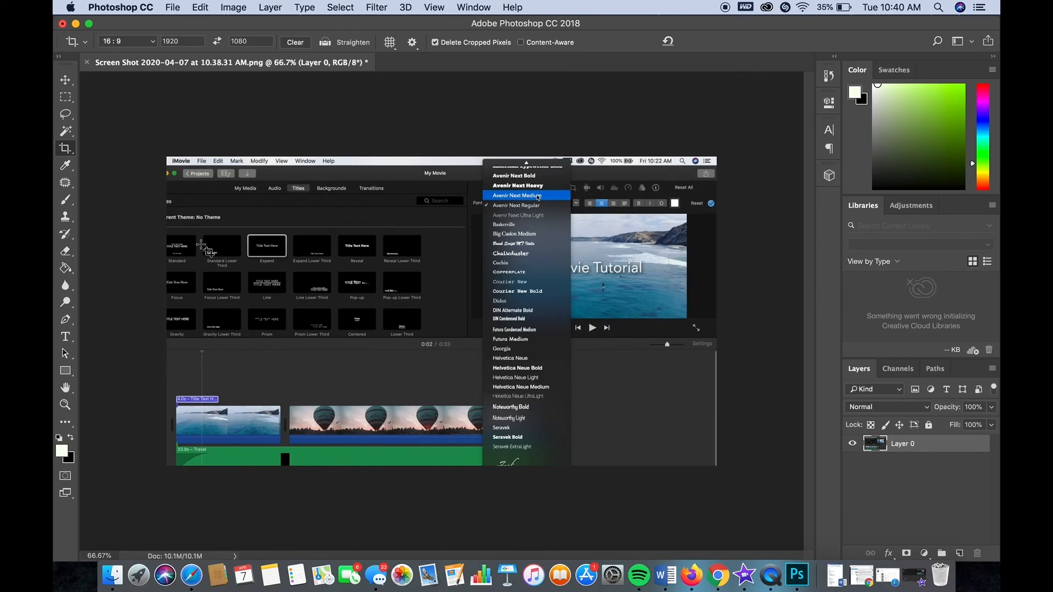
Add a text box across the lower left of the thumbnail reading "iMOVIE TUTORIAL" and set its size to 72 pt
click(67, 337)
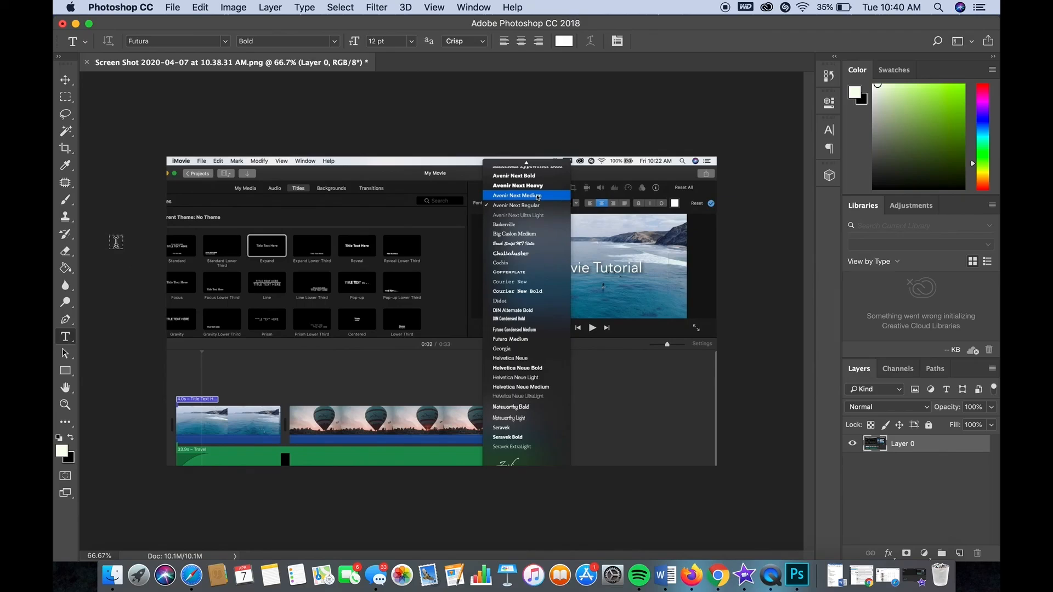
drag(116, 242, 535, 442)
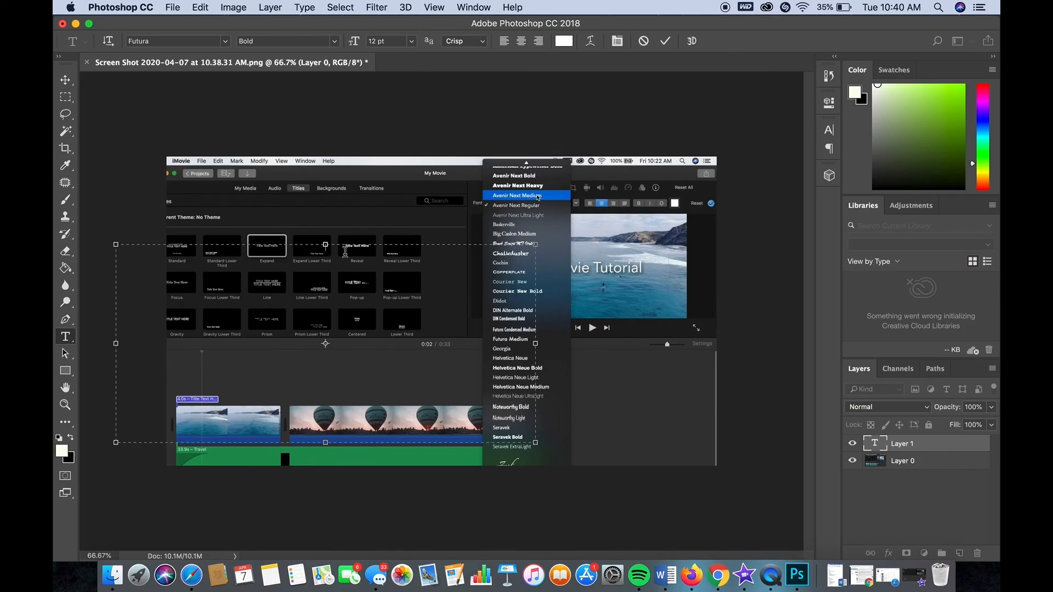
text(iMOVIE TUTORIAL)
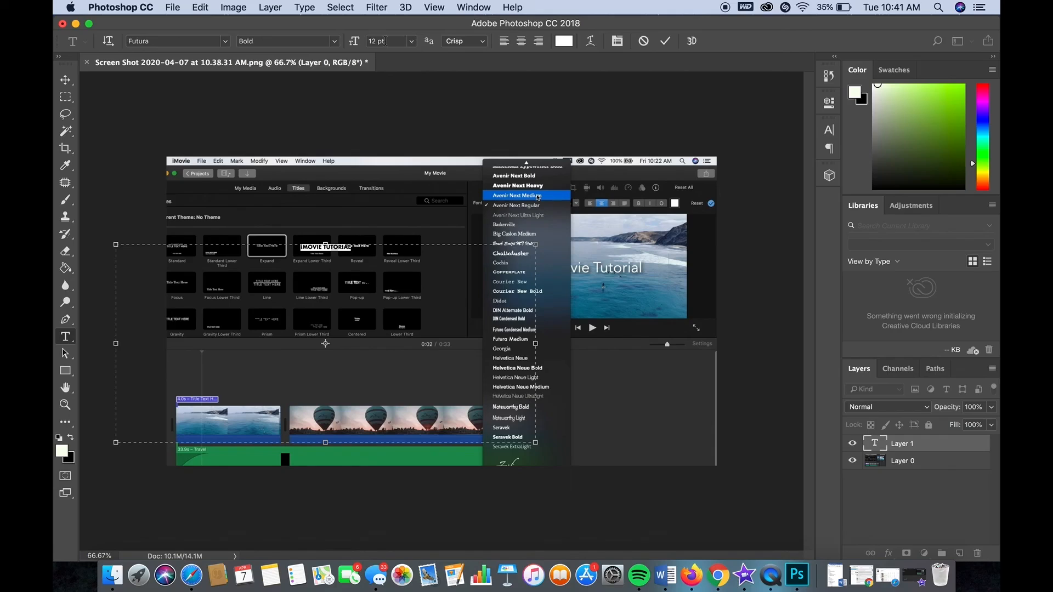
click(411, 42)
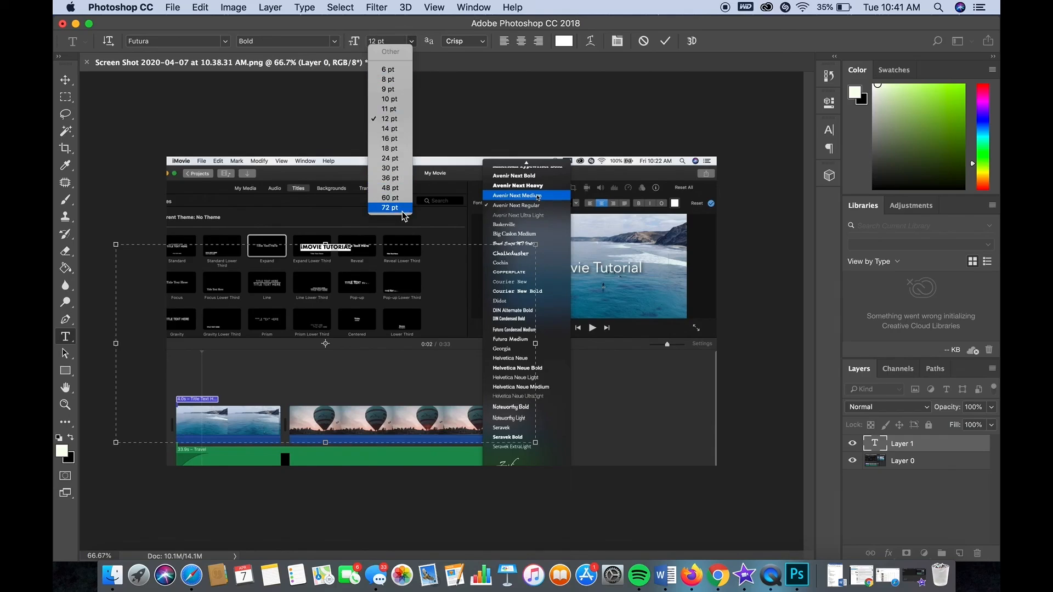
click(403, 215)
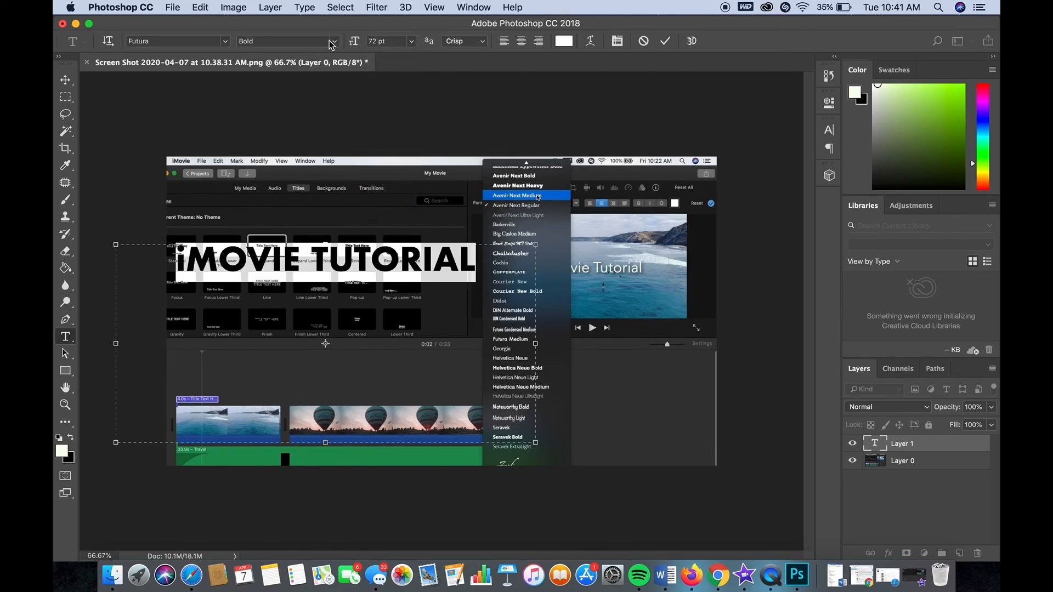
Try the Futura Medium and Medium Italic styles on the title text and return it to Futura Bold
click(225, 41)
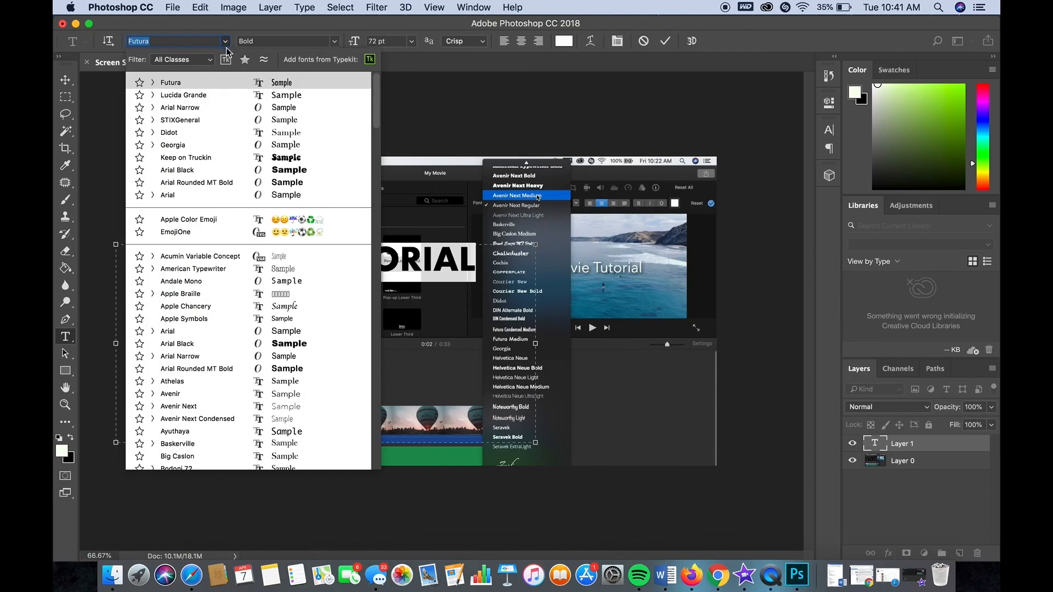
click(153, 82)
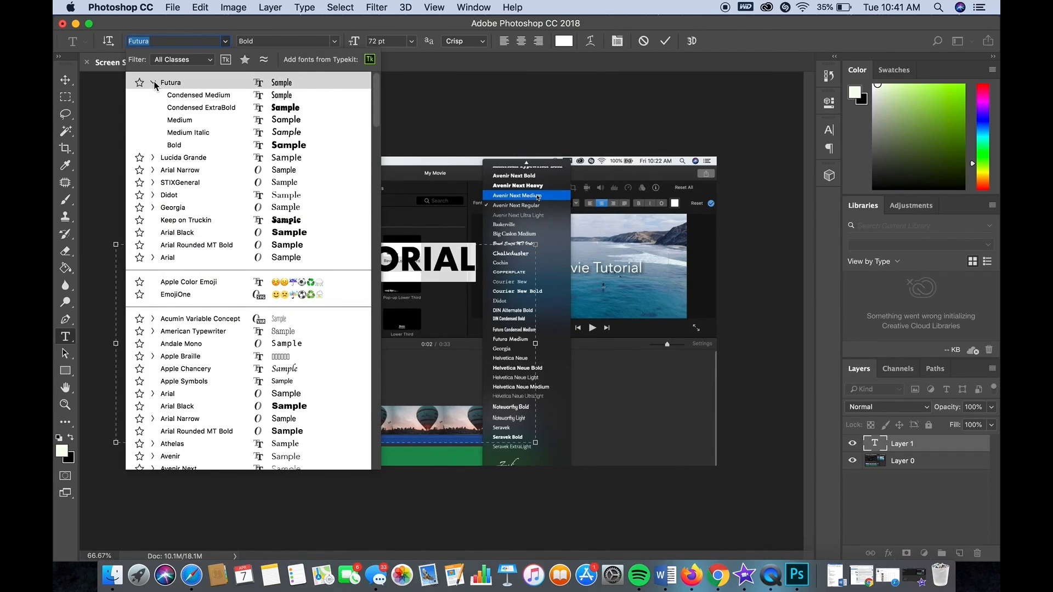
click(161, 147)
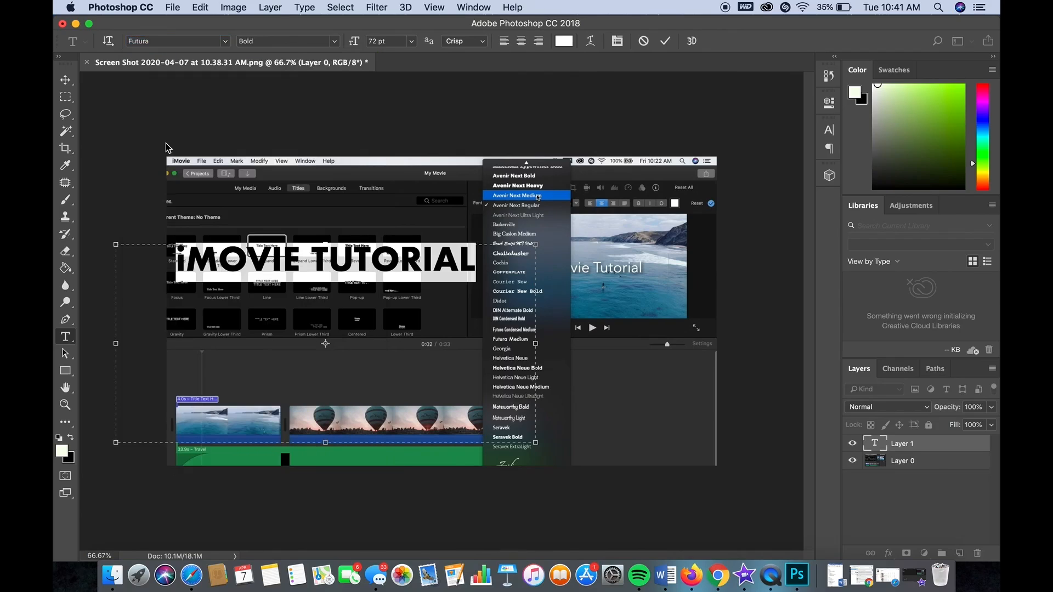
click(331, 42)
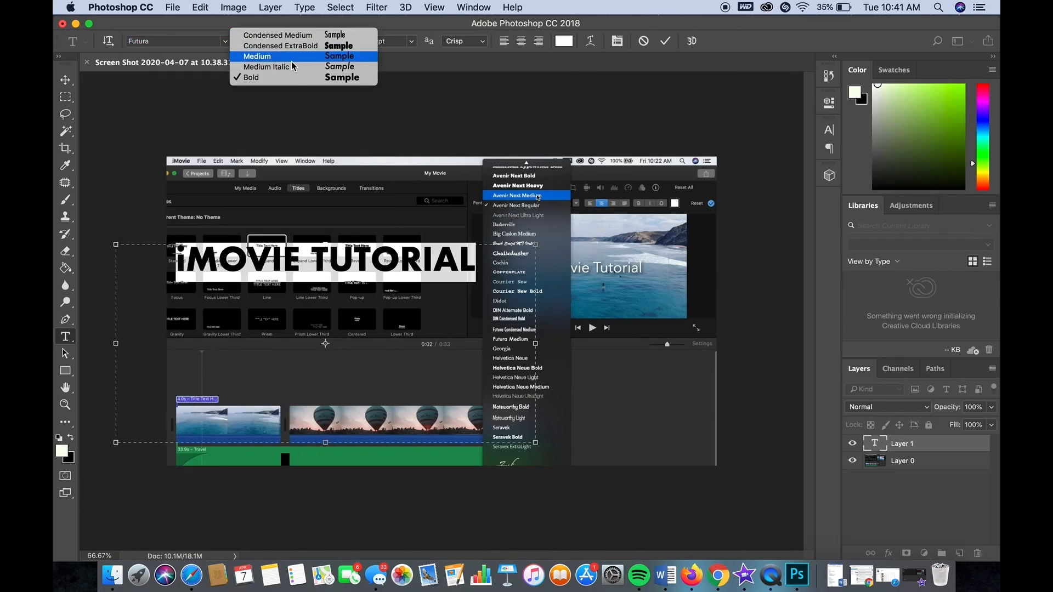
click(294, 58)
click(333, 42)
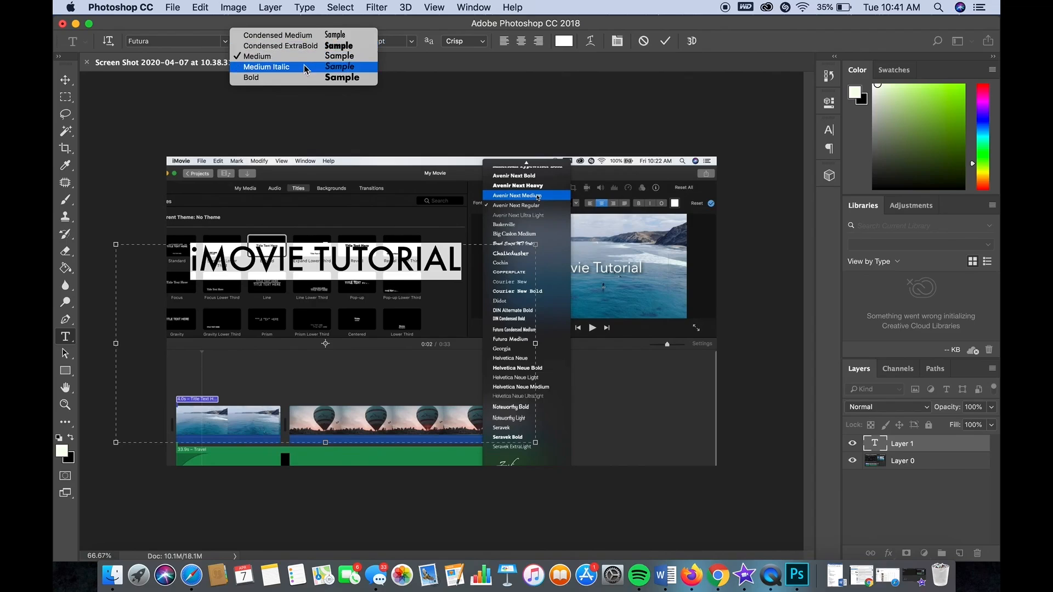
click(331, 61)
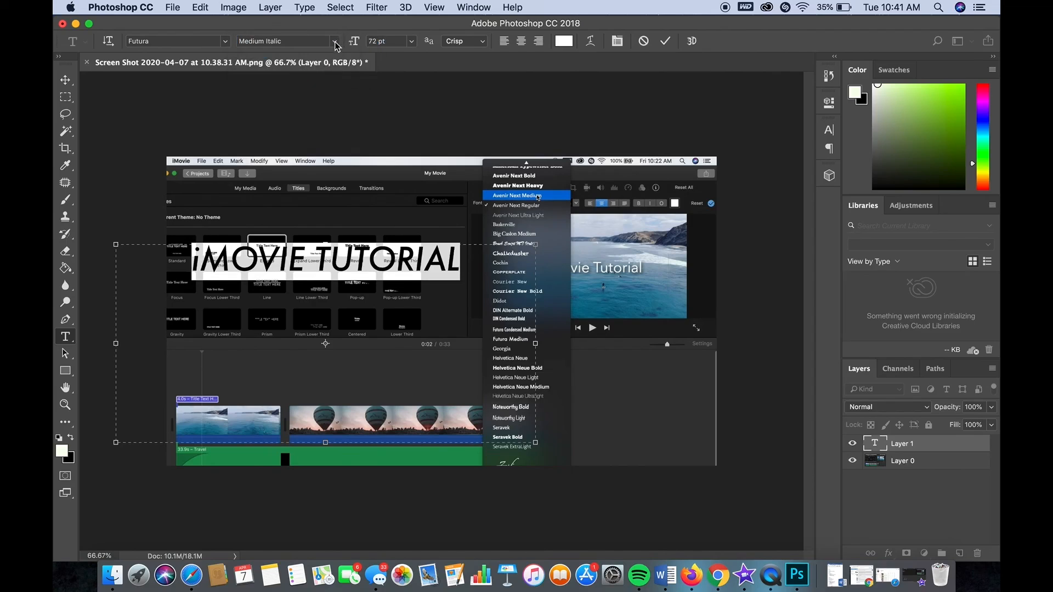
click(336, 46)
click(324, 77)
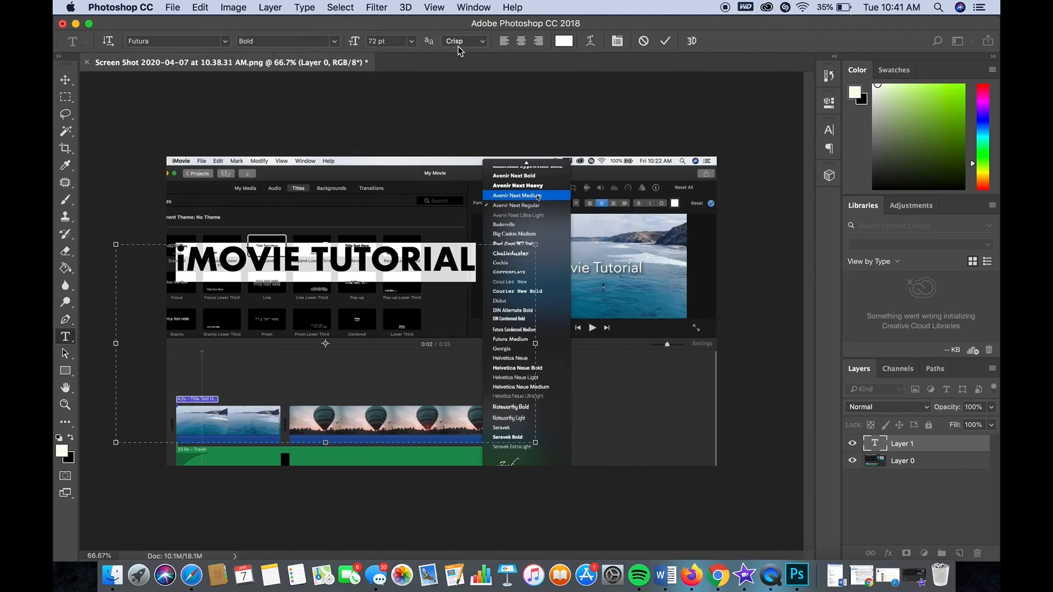
Try left and right alignment on the title text and return it to centered
click(506, 42)
click(521, 41)
click(537, 42)
click(519, 43)
click(505, 43)
click(522, 44)
Set the title's text color to light gray d4cece, sampled from the hot-air balloon clip, and commit the text
click(568, 44)
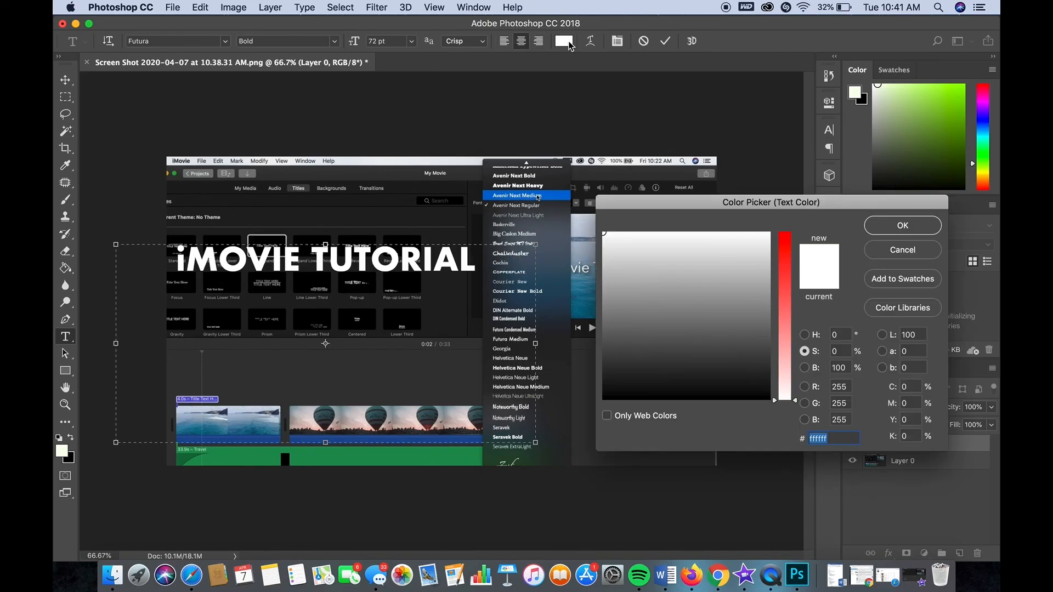
drag(681, 283, 714, 272)
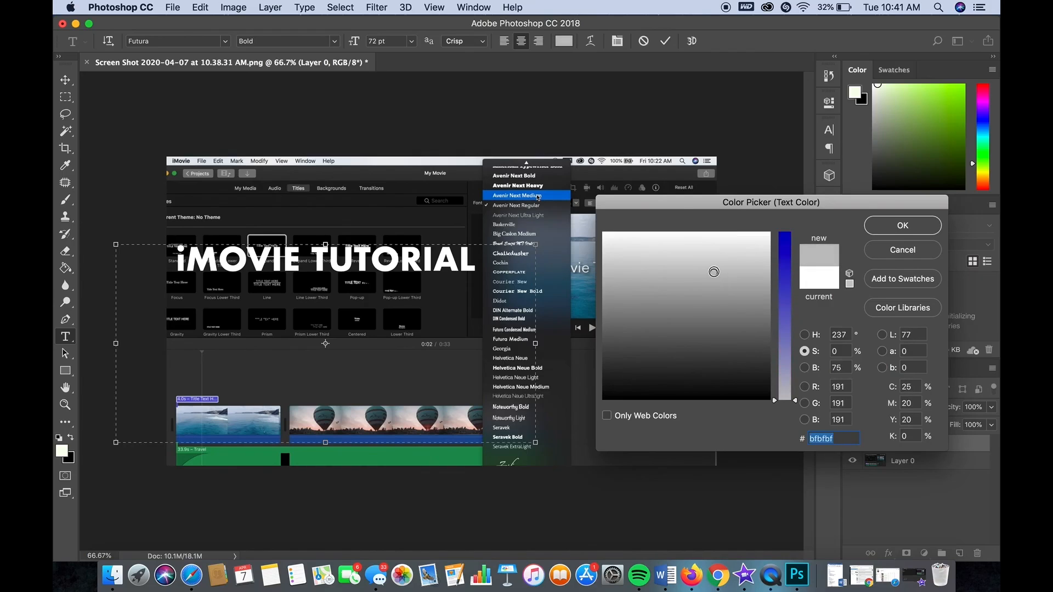
mouse_move(778, 314)
mouse_down()
mouse_move(784, 255)
mouse_move(783, 305)
mouse_up()
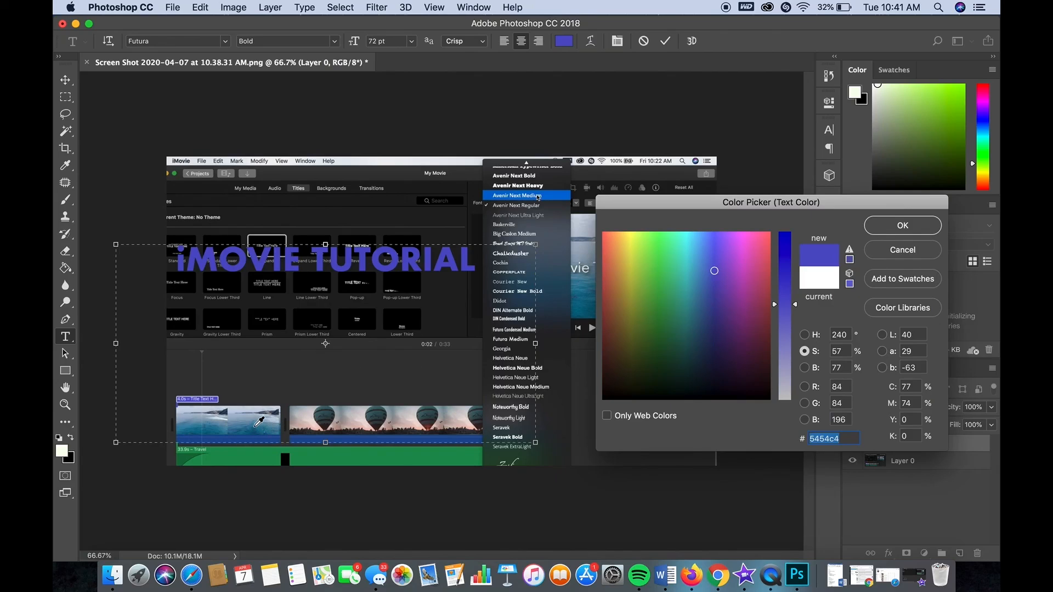
click(256, 426)
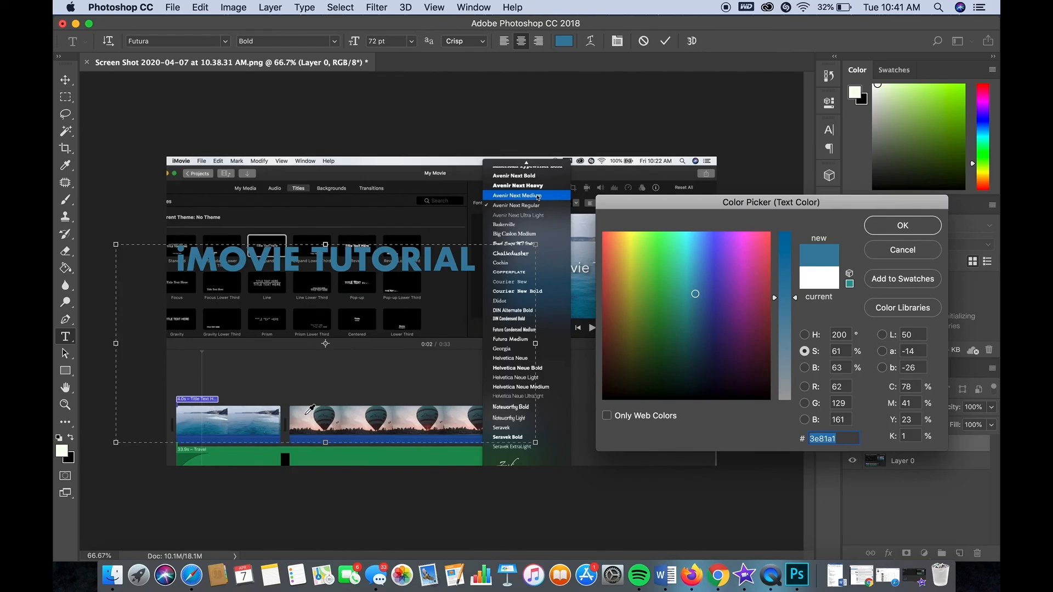
click(306, 414)
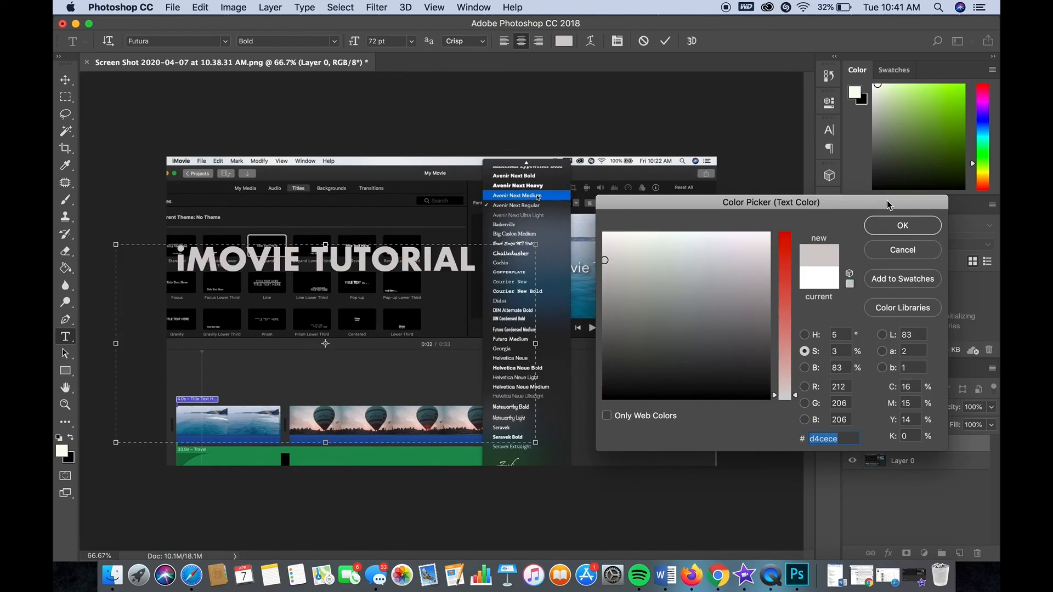
click(902, 225)
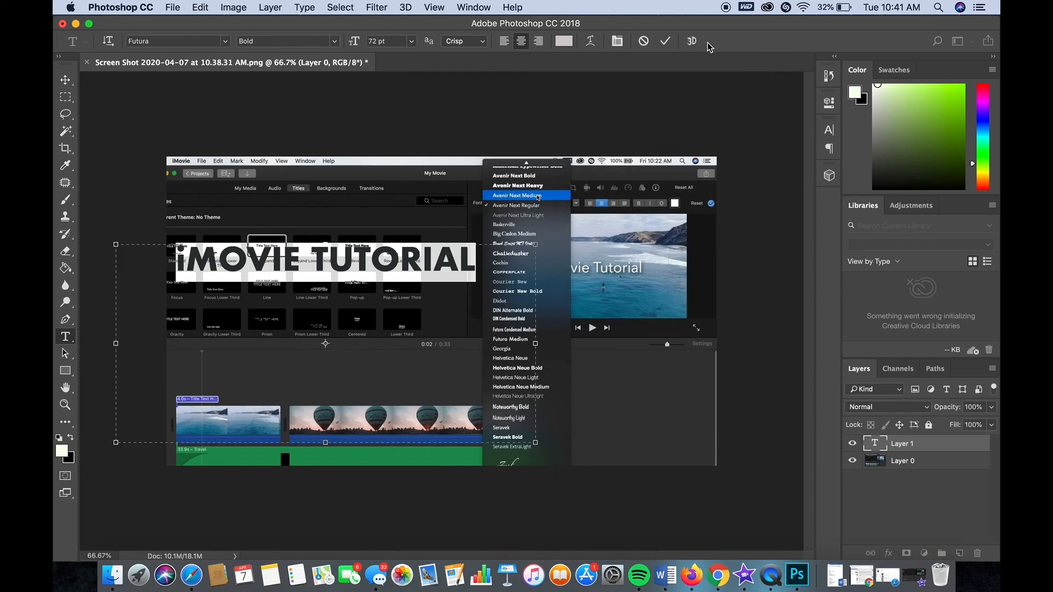
click(666, 44)
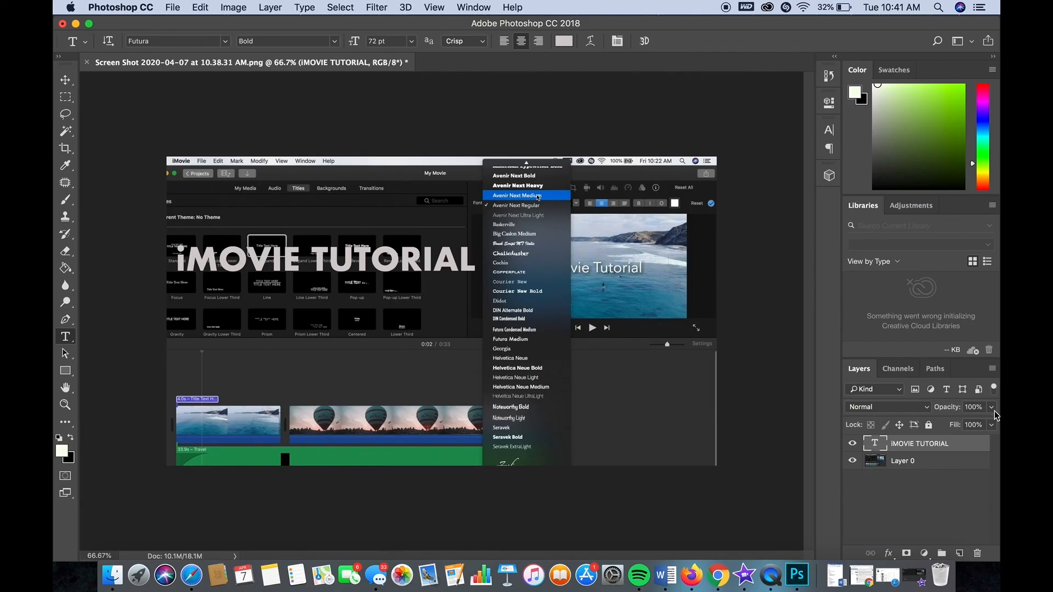
Try placing the iMOVIE TUTORIAL layer beneath Layer 0 and restore it above the screenshot
drag(922, 446, 921, 467)
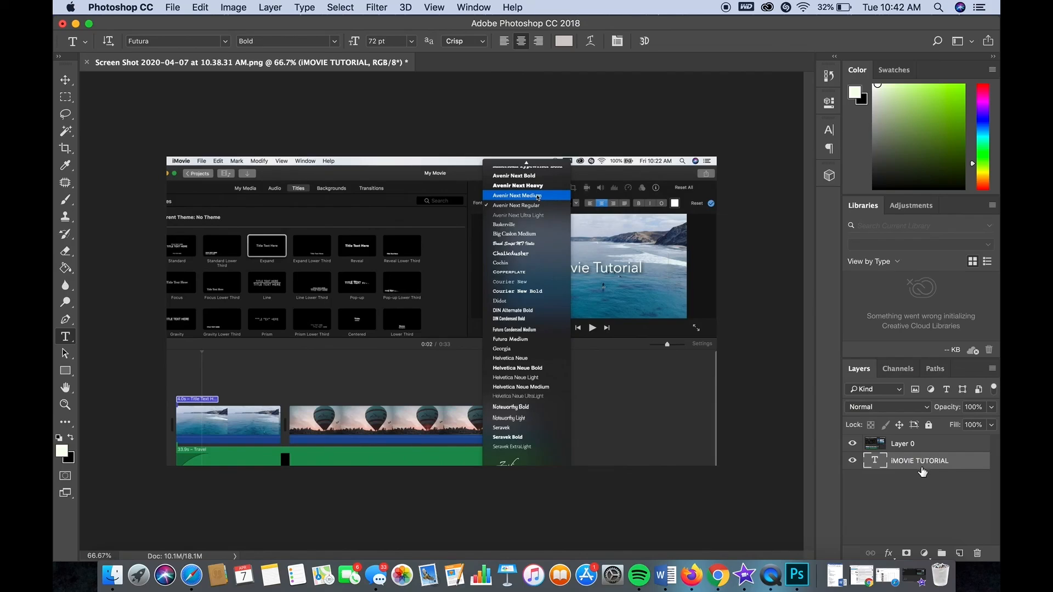
drag(923, 472, 920, 436)
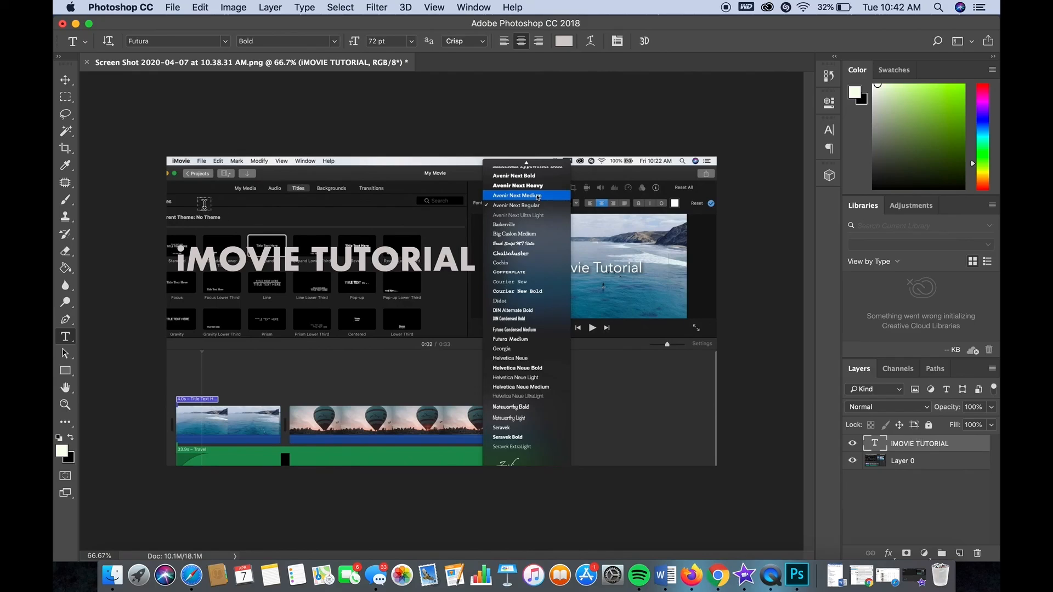
Move the title text down and slightly right to sit just above the timeline clips
click(65, 80)
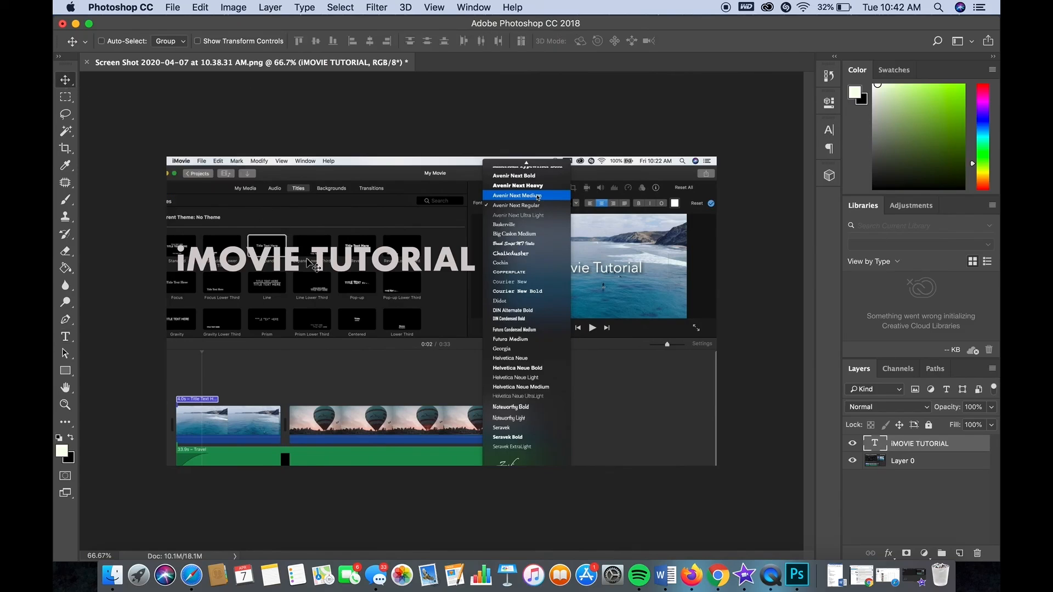
drag(313, 266, 310, 369)
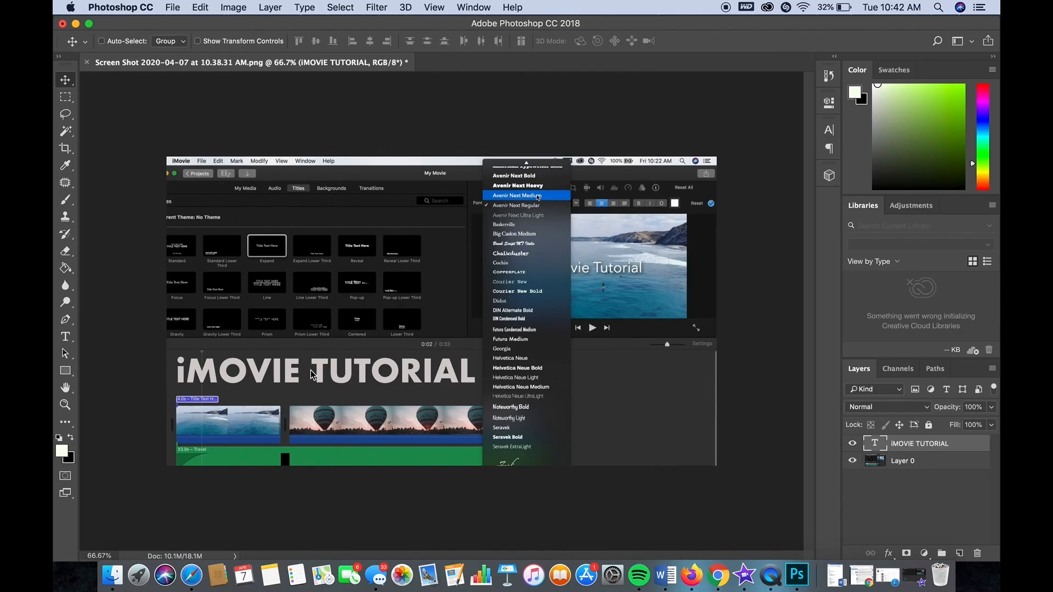
drag(310, 370, 346, 377)
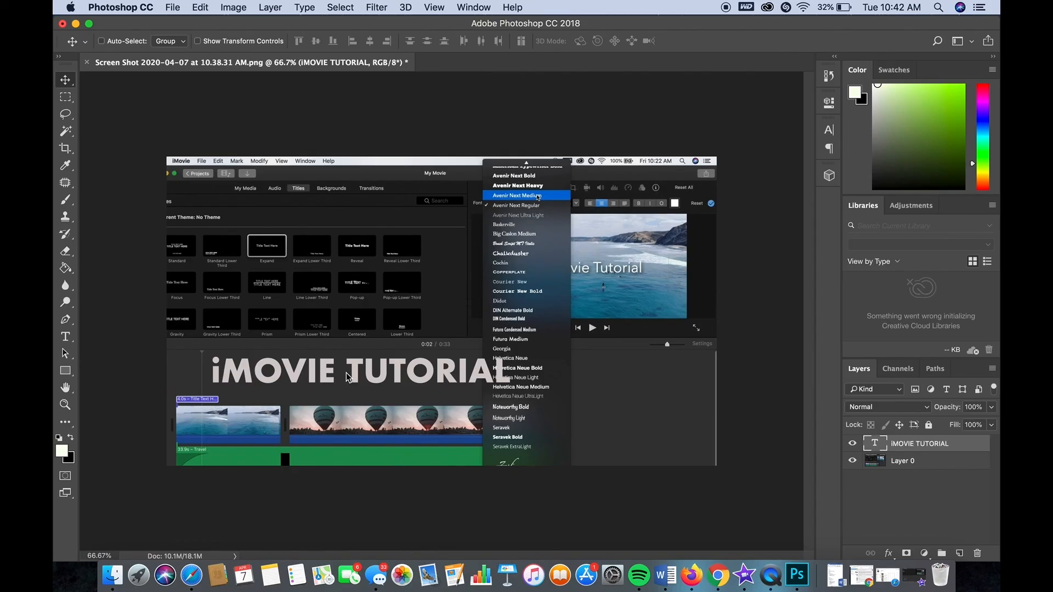
Scale the title text up to about 153% and center it across the image just above the timeline clips
key(super)
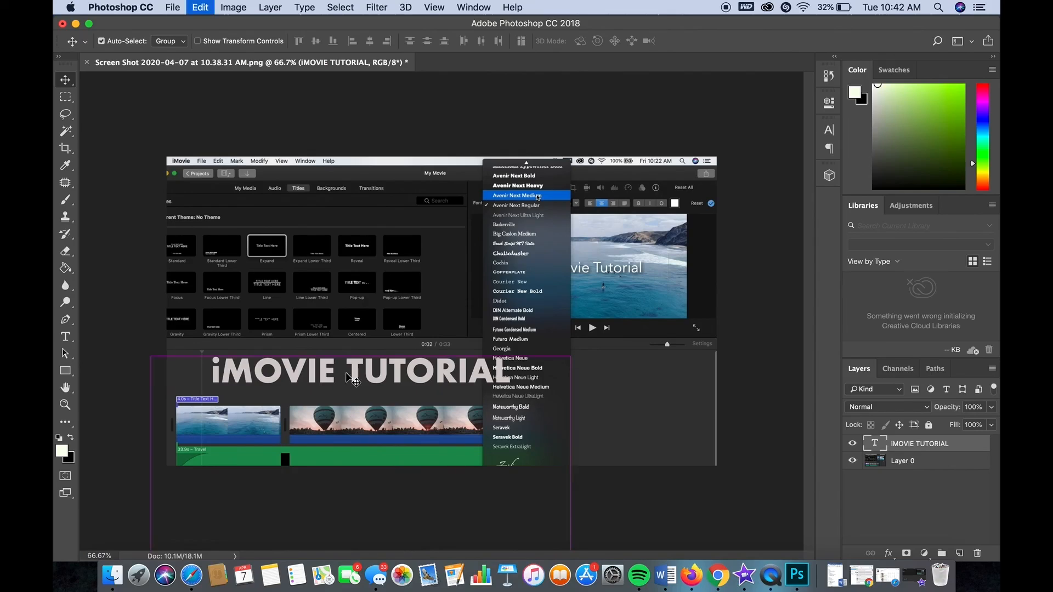
key(super+t)
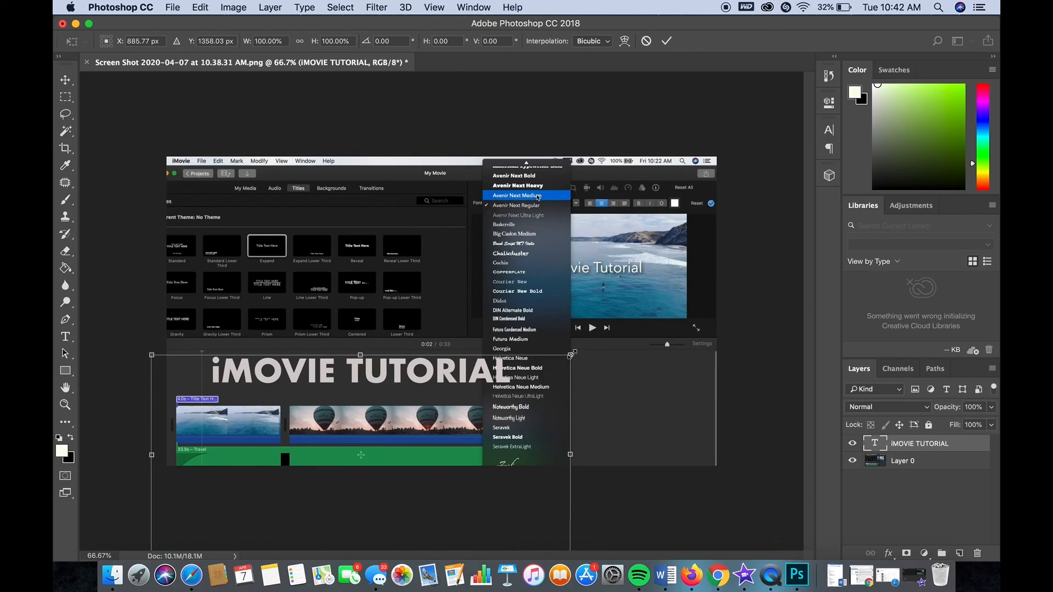
drag(570, 355, 788, 234)
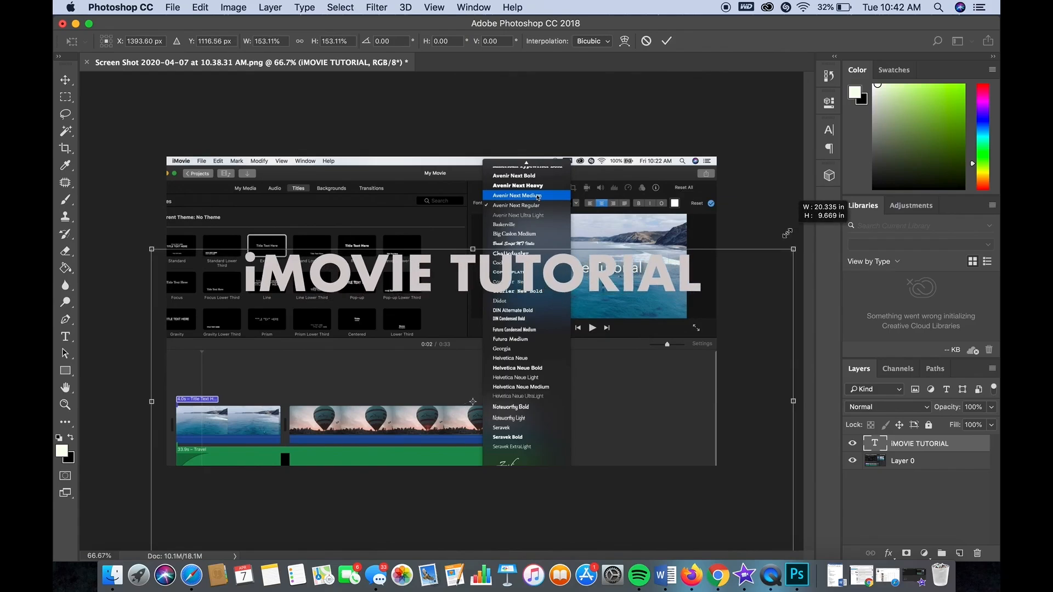
click(666, 47)
drag(567, 269, 511, 363)
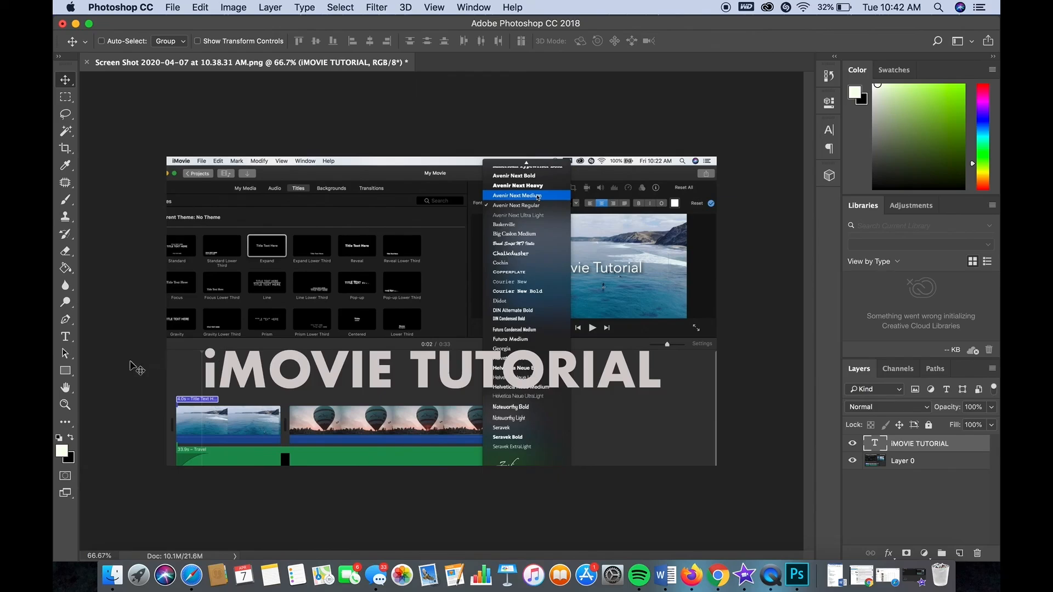
Draw a white rectangle of about 2292 by 427 px covering the title text with the Rectangle tool
click(65, 371)
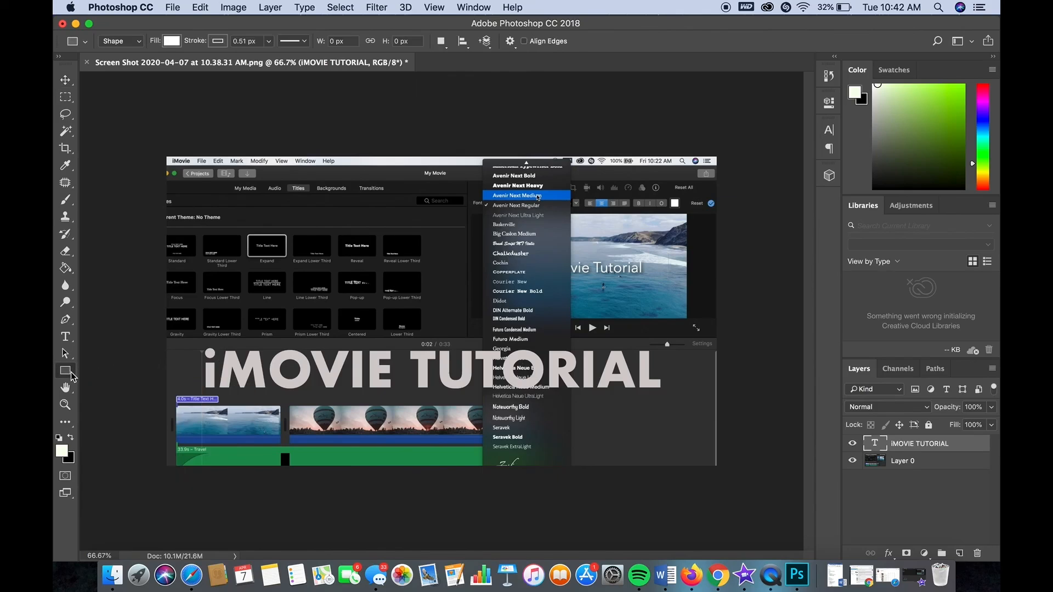
right_click(70, 372)
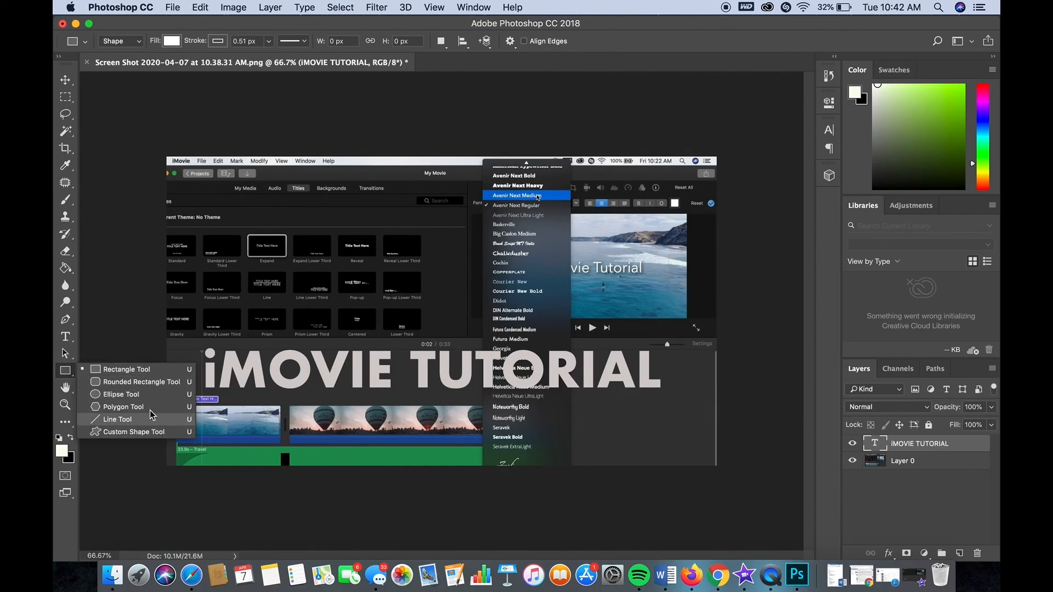
click(147, 371)
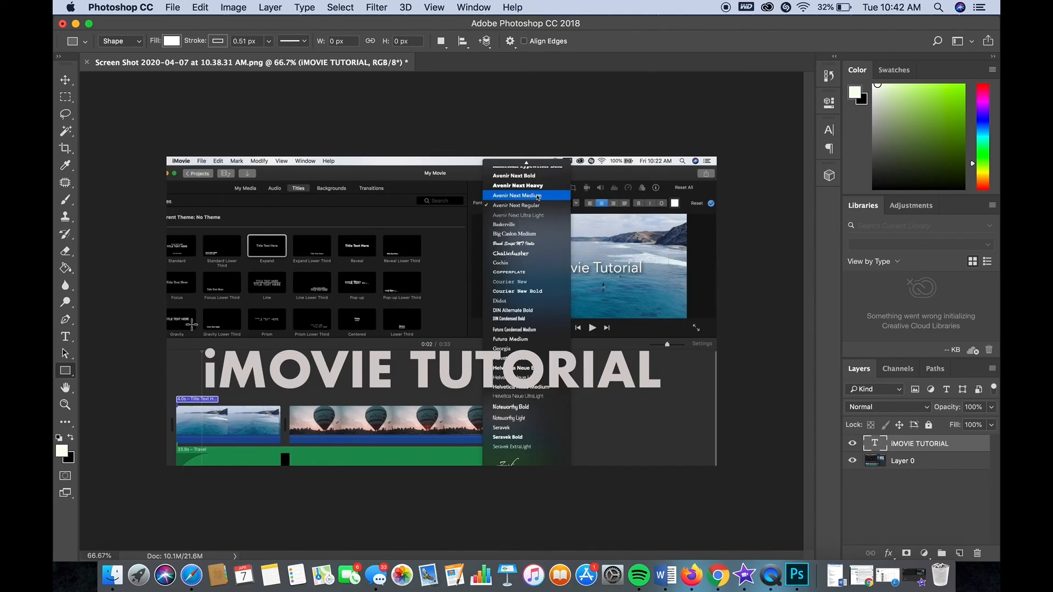
drag(180, 328, 683, 421)
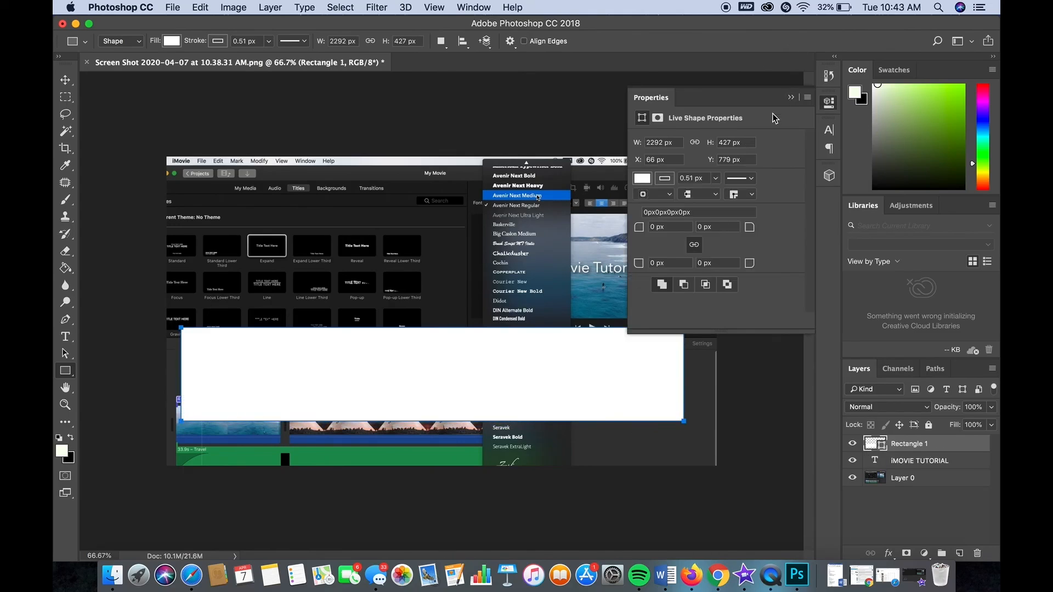
Change the rectangle's fill from white to the blue #538eab sampled from the screenshot
click(647, 179)
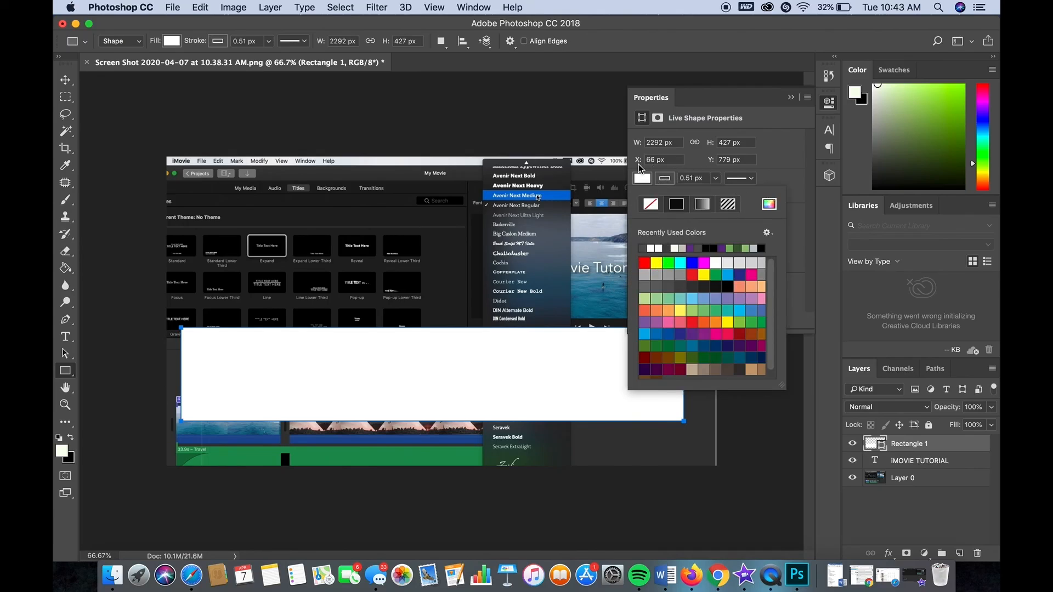
click(640, 181)
click(641, 181)
click(768, 210)
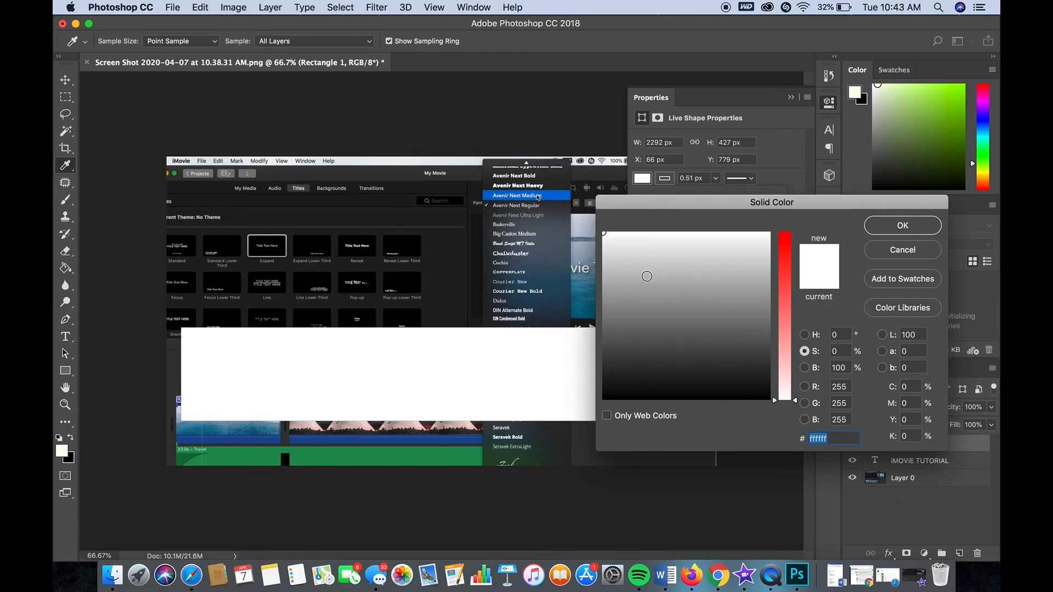
drag(581, 252, 586, 284)
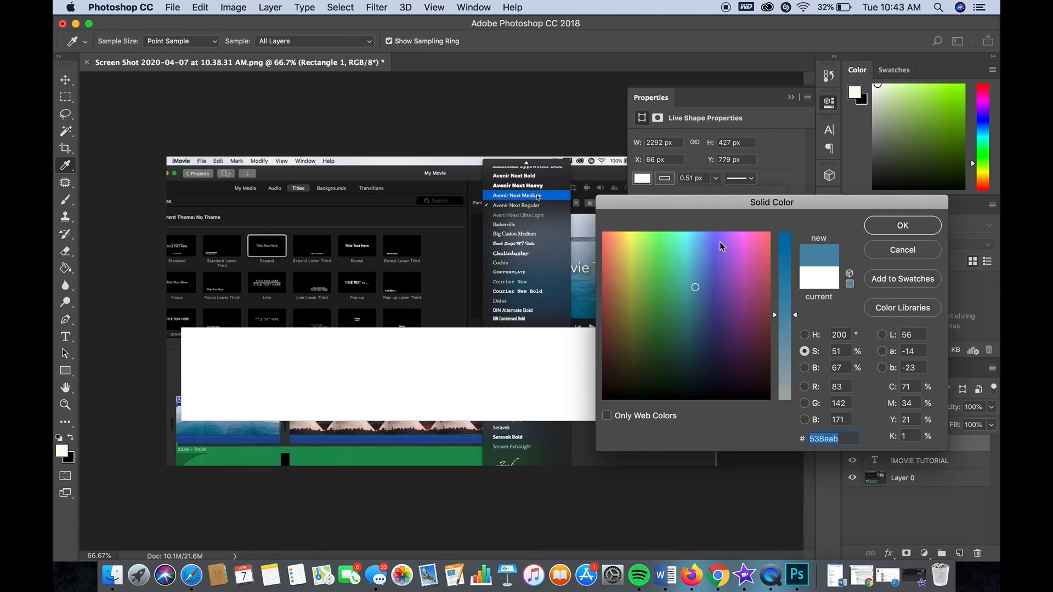
click(901, 226)
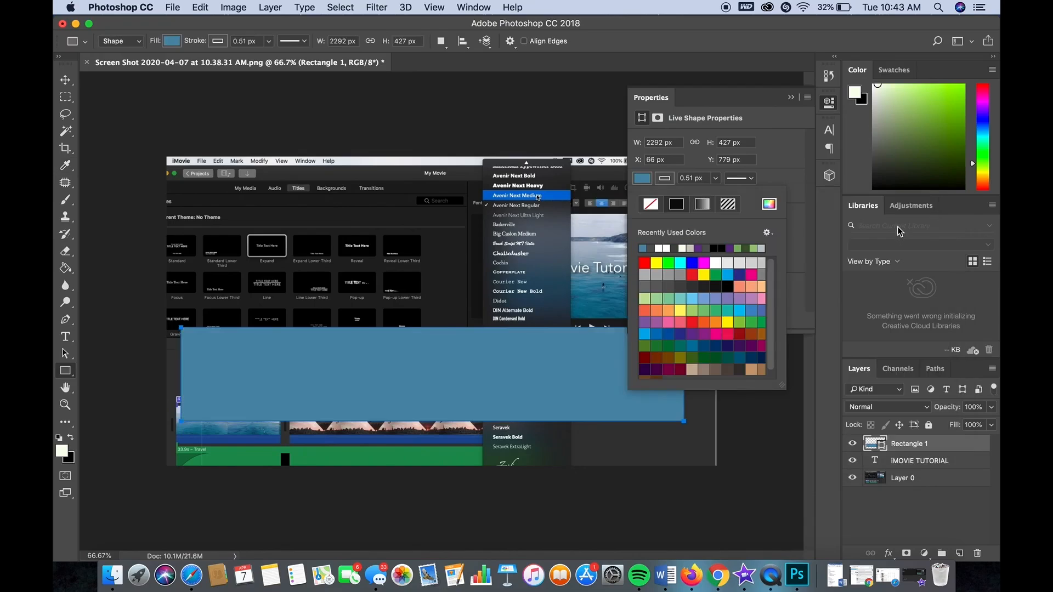
click(791, 100)
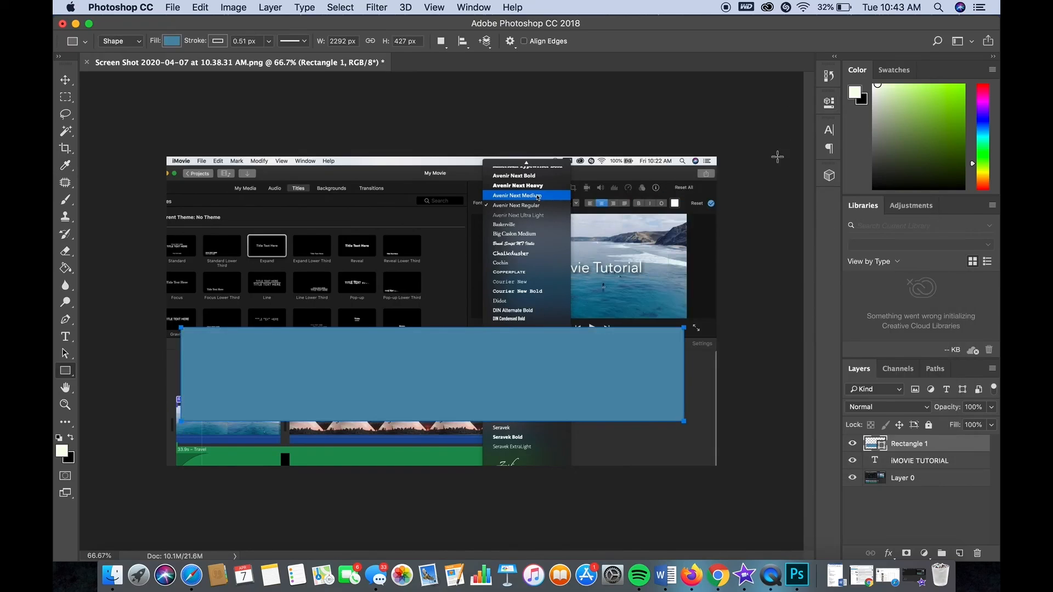
Move the Rectangle 1 layer beneath the iMOVIE TUTORIAL text layer and above Layer 0
click(66, 81)
mouse_move(926, 449)
mouse_down()
mouse_move(924, 464)
mouse_move(919, 445)
mouse_up()
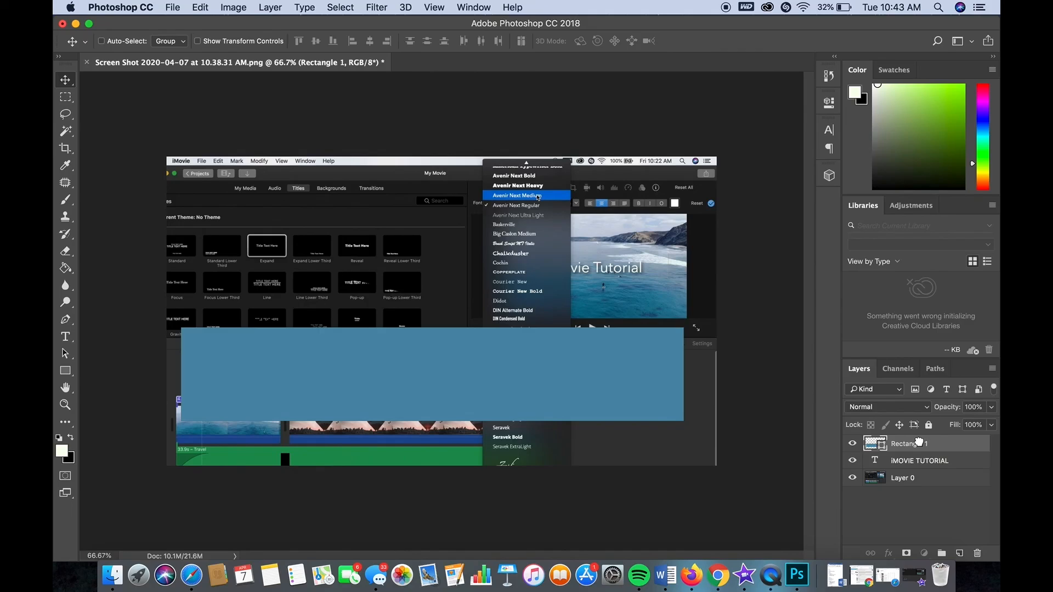
drag(920, 444, 920, 446)
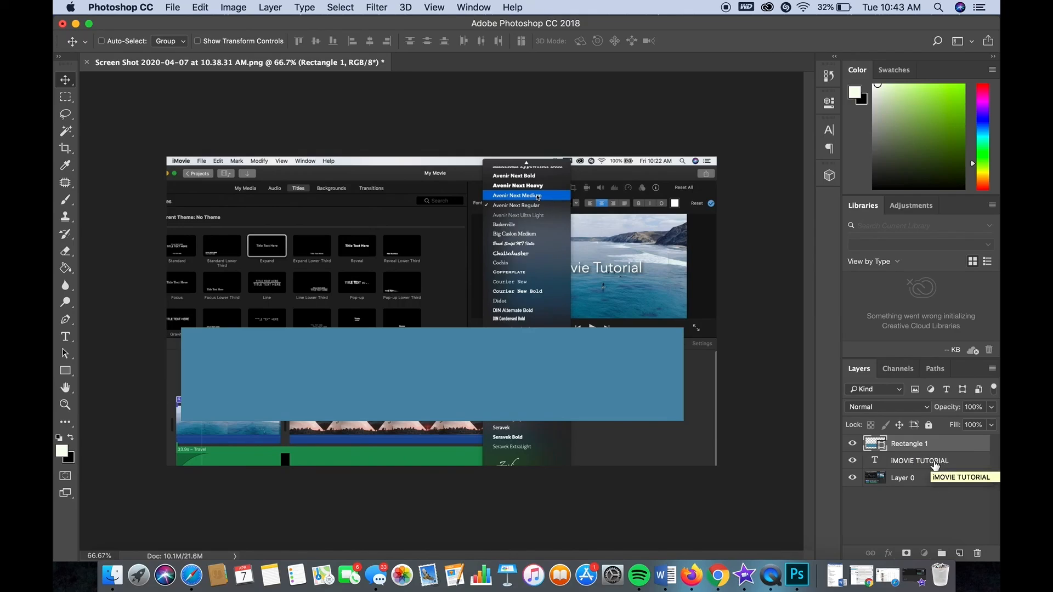
drag(921, 446, 920, 466)
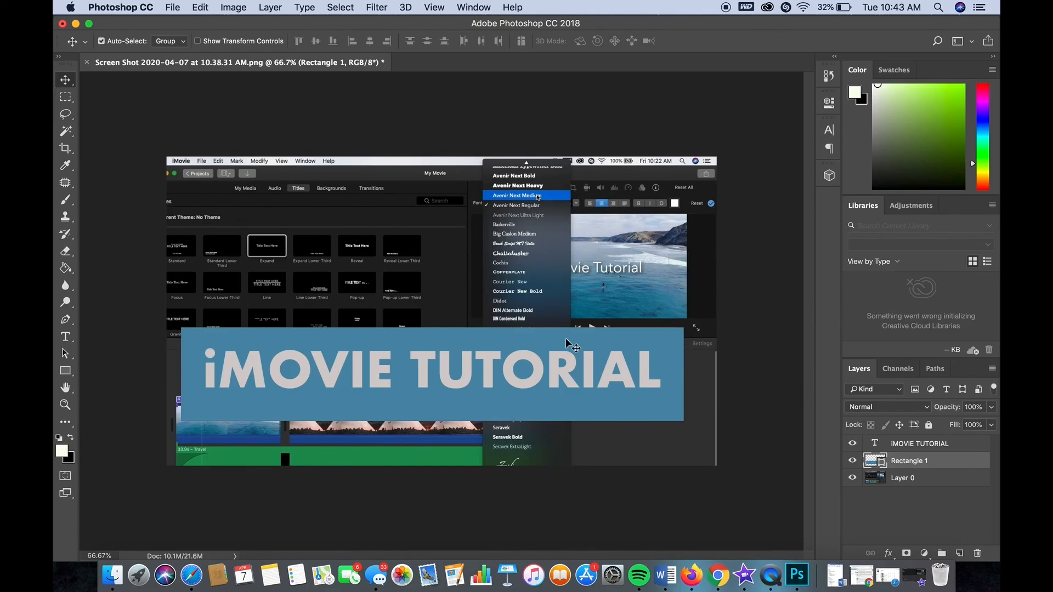
Resize the blue rectangle to about 96.68% width and 63.70% height so it fits closely around the title text
key(super+t)
drag(431, 329, 431, 339)
drag(433, 420, 432, 399)
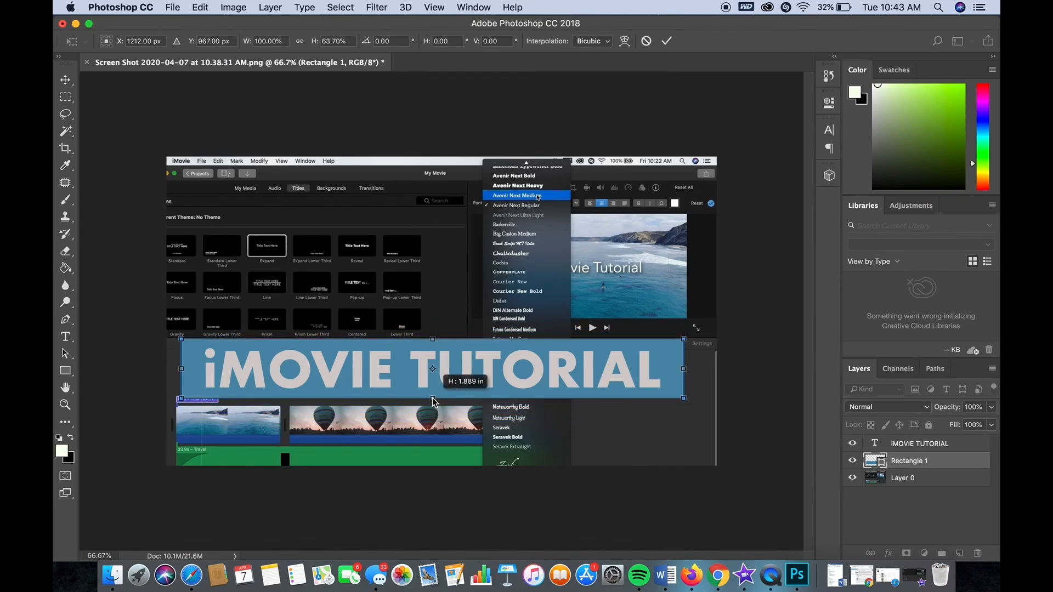
drag(683, 363, 674, 366)
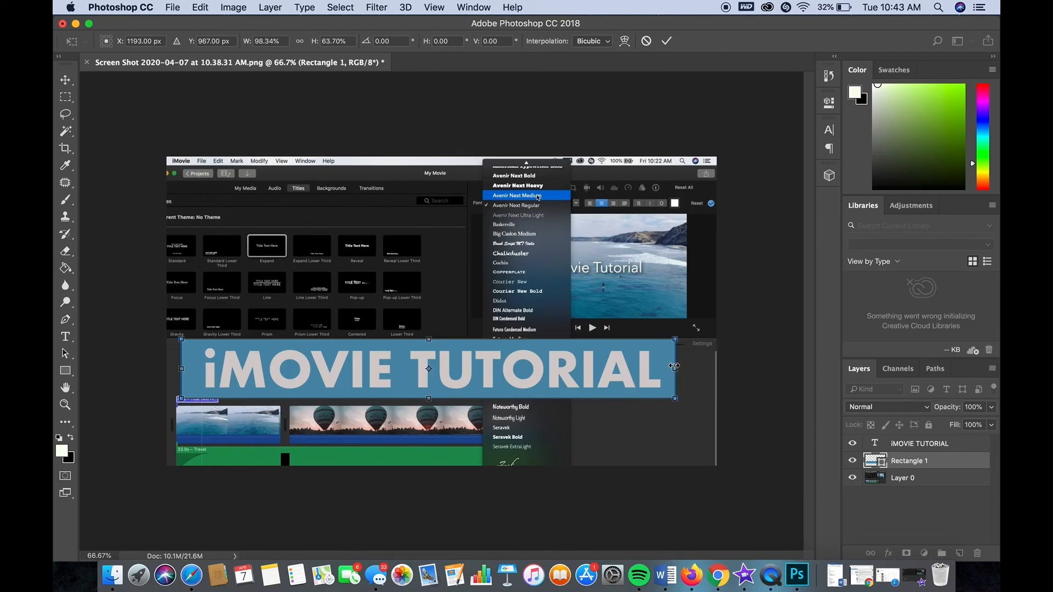
drag(178, 373, 188, 375)
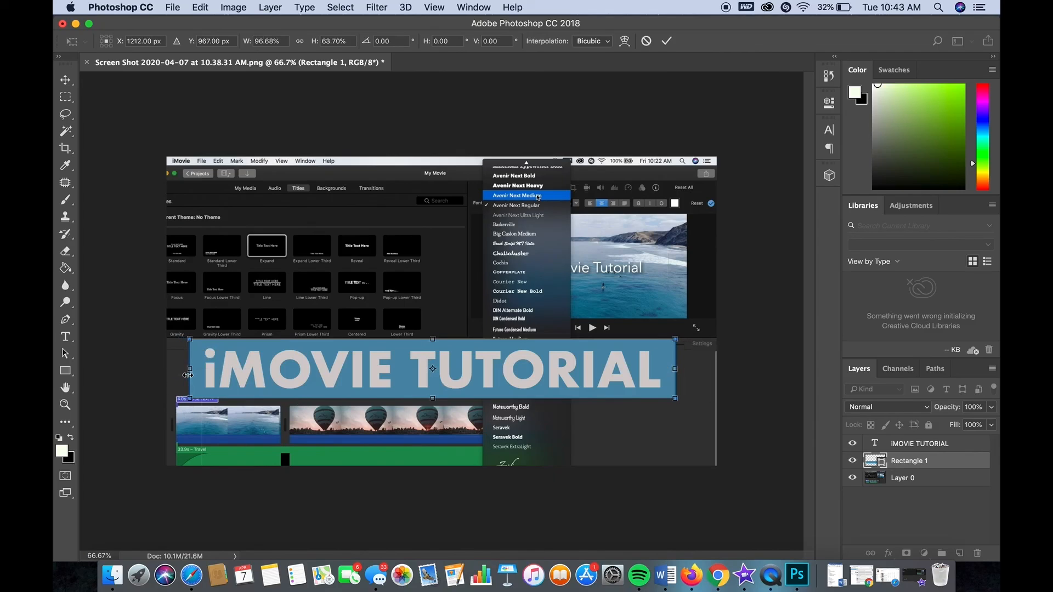
click(666, 41)
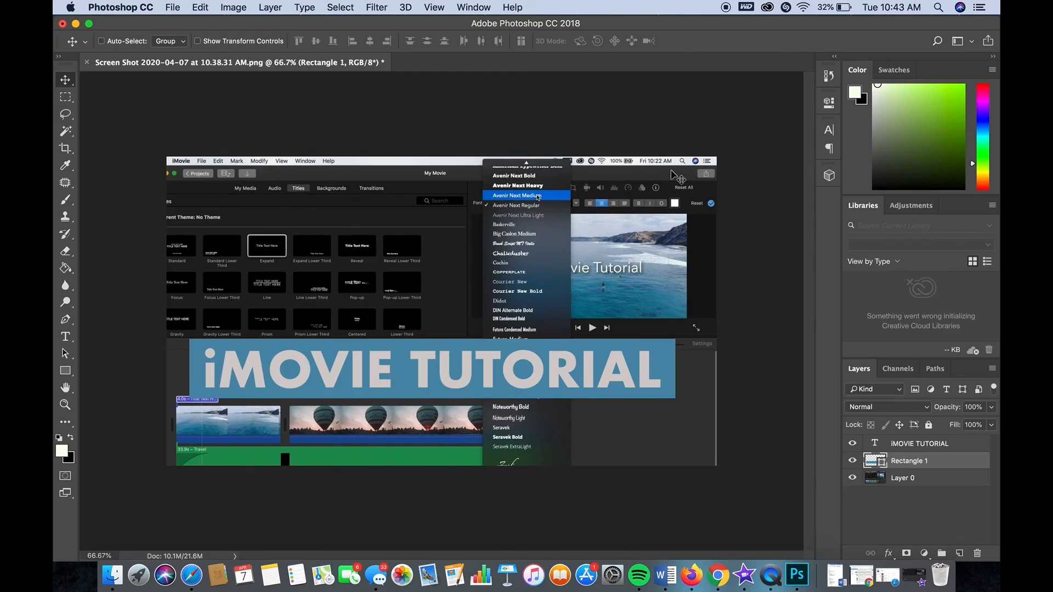
Crop the image slightly from its lower corner, keeping the 16:9 ratio of 1920 by 1080
click(66, 148)
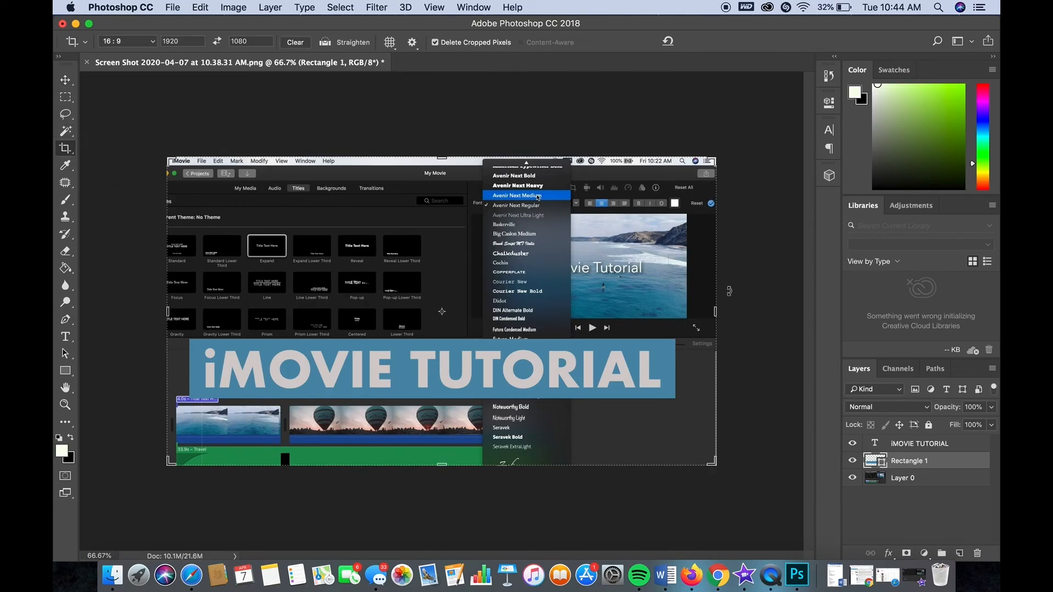
drag(714, 465, 711, 463)
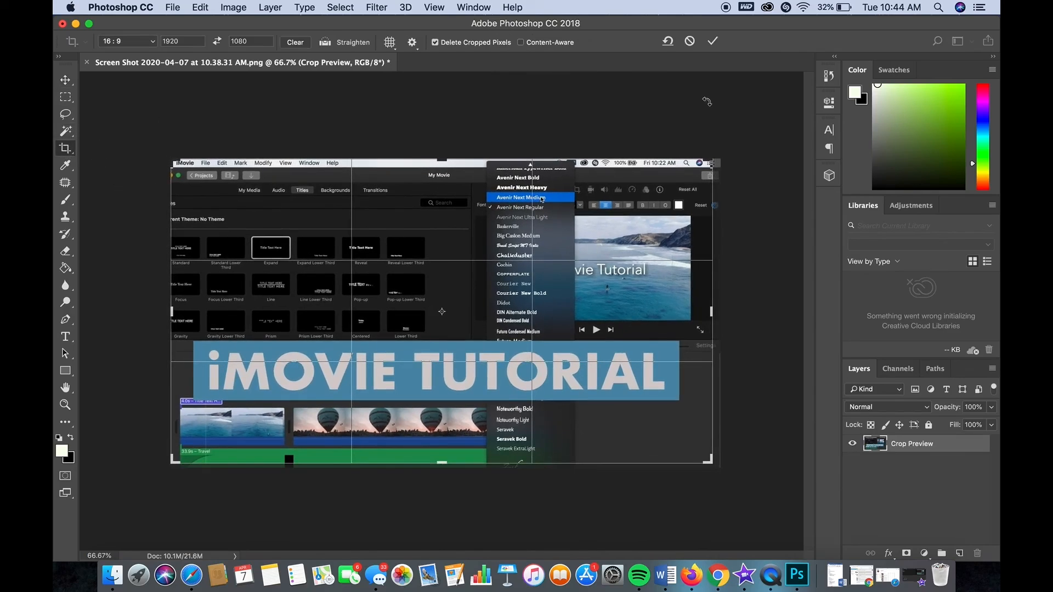
click(713, 41)
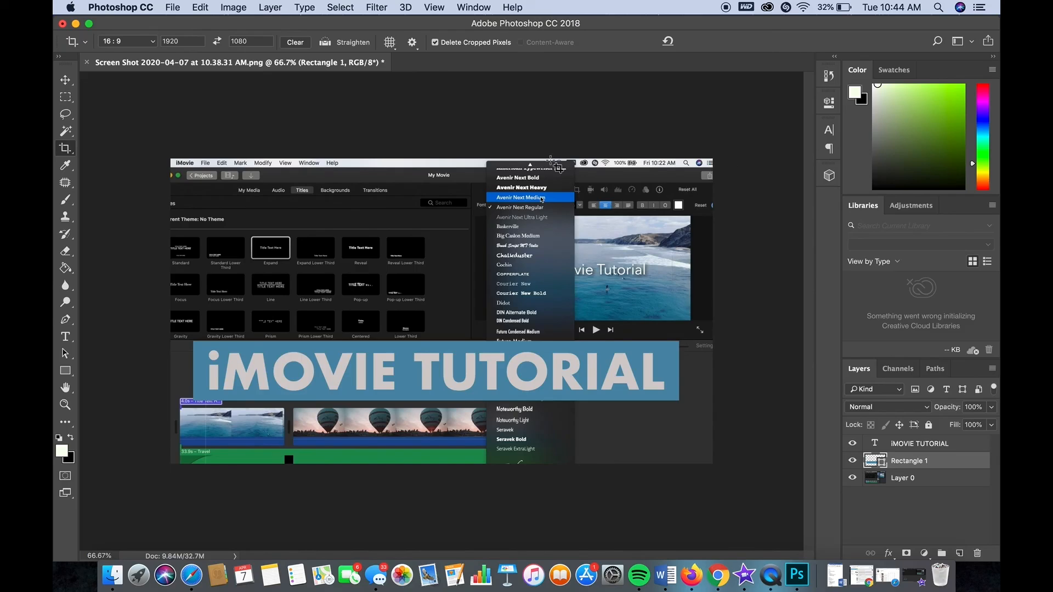
Remove the title text from the Reveal preview on Layer 0 with the Patch tool, sampling from the Reveal Lower Third preview, and deselect
click(65, 184)
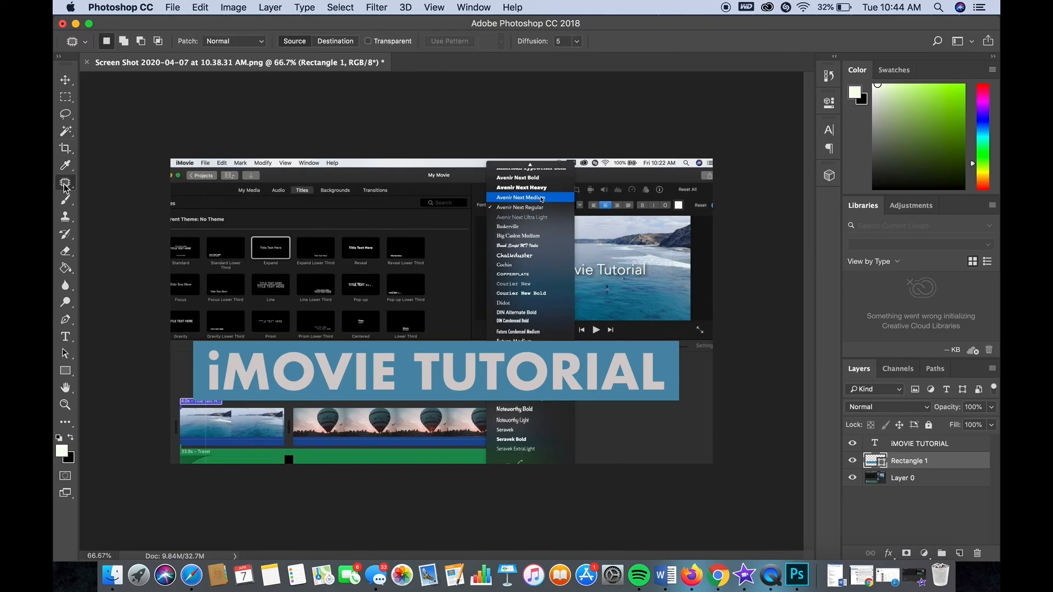
click(65, 184)
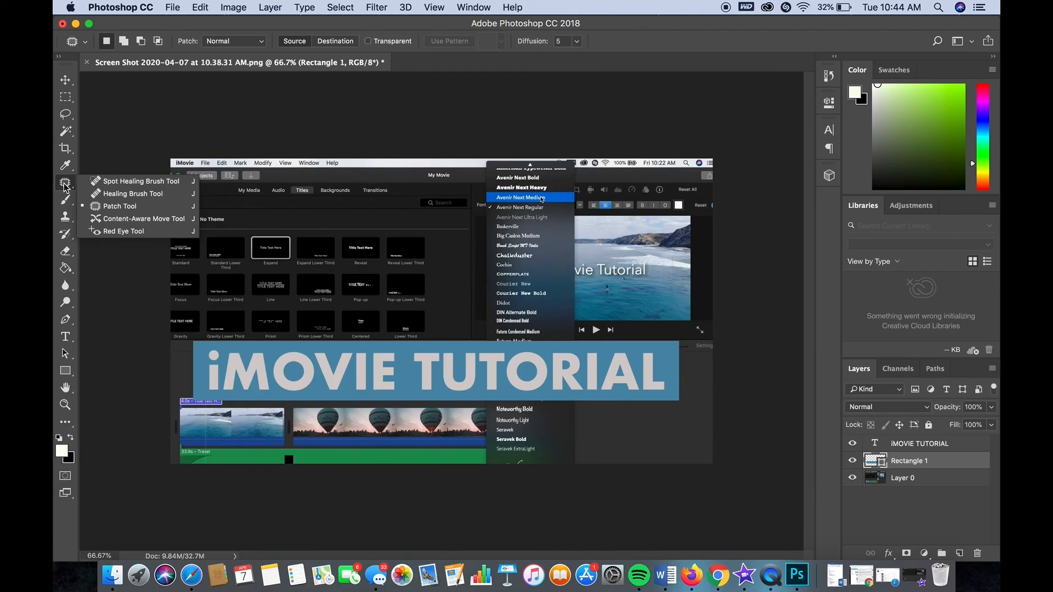
click(142, 207)
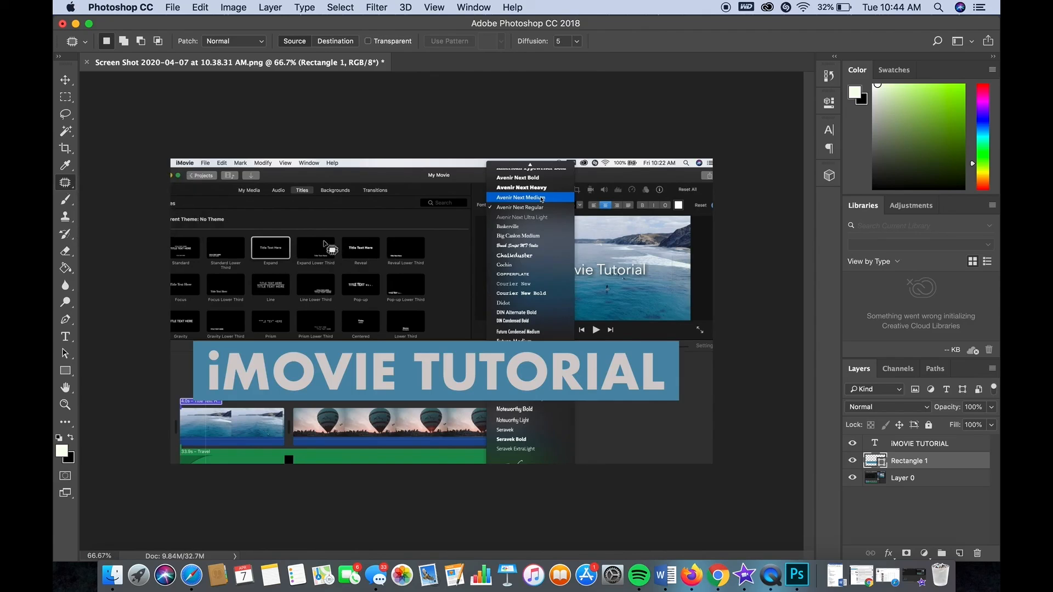
scroll(329, 245, up, 5)
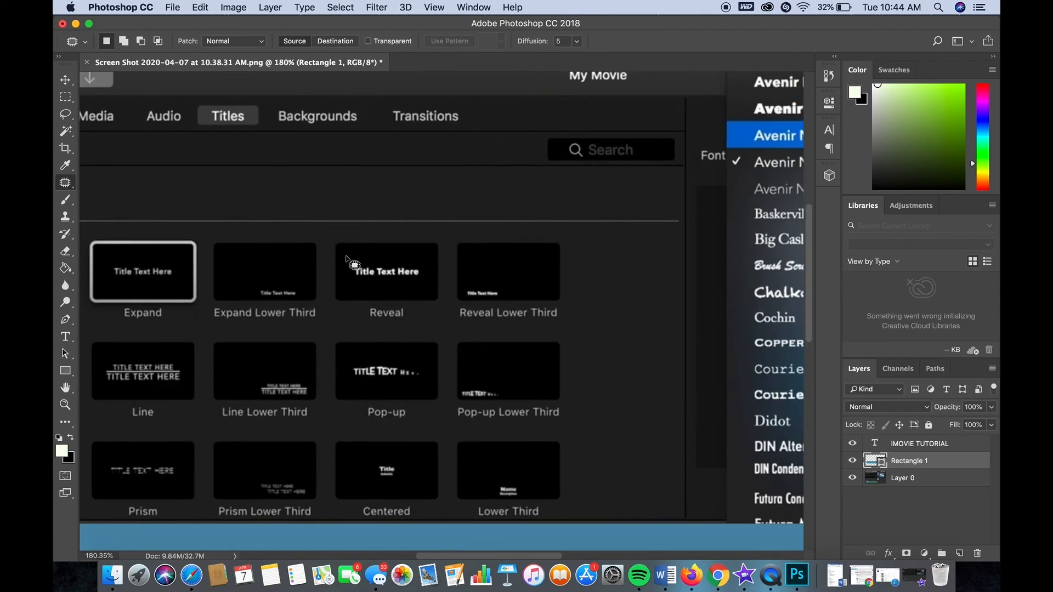
mouse_move(346, 256)
mouse_down()
mouse_move(416, 256)
mouse_move(422, 282)
mouse_move(359, 285)
mouse_move(347, 257)
mouse_up()
click(927, 480)
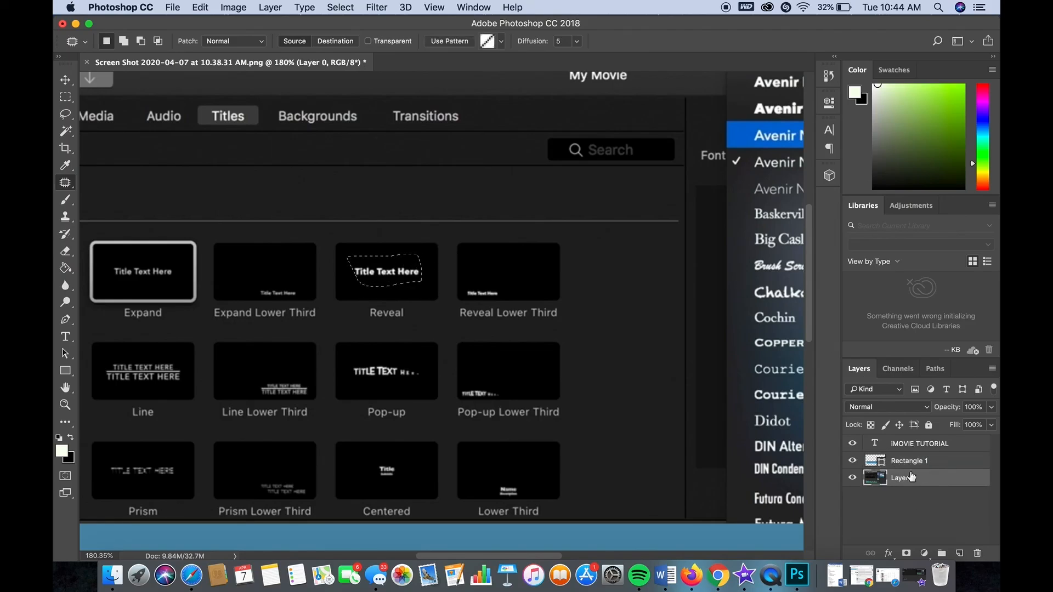
drag(390, 281, 522, 278)
key(super+d)
key(super+0)
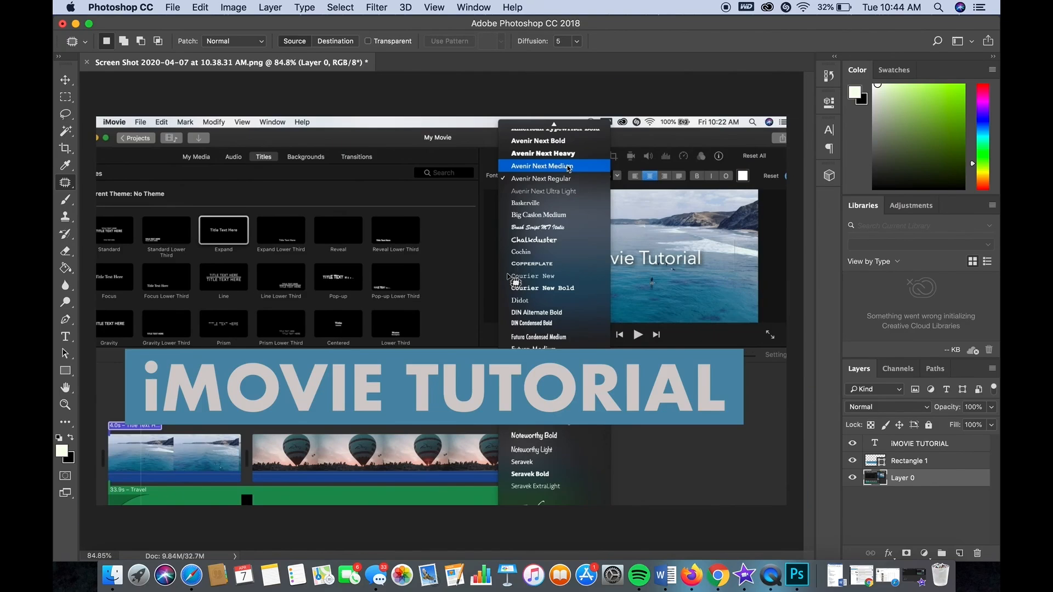
scroll(515, 282, down, 2)
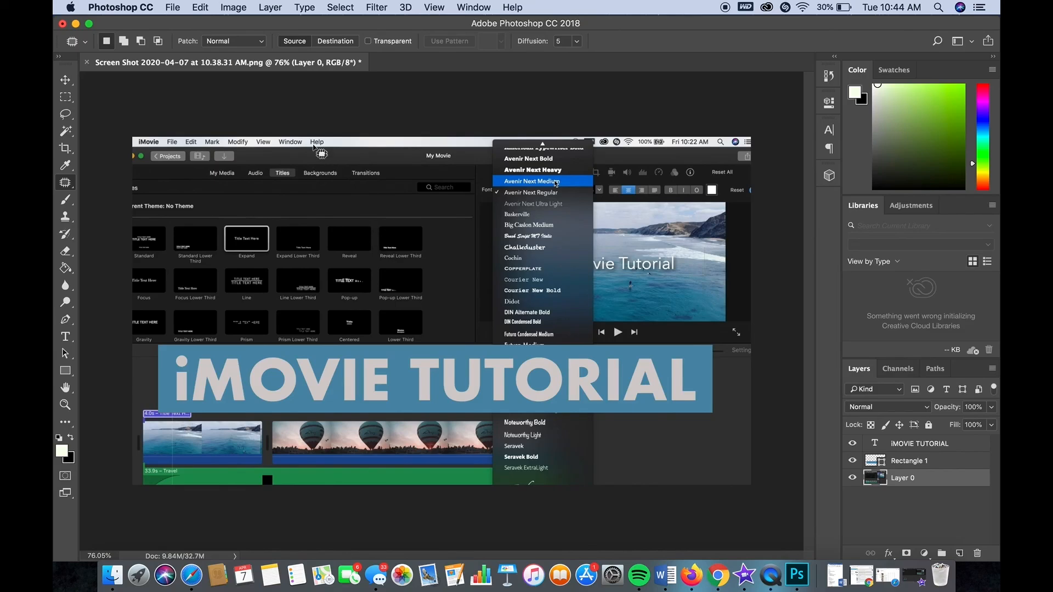
Set up a new save of the document on the desktop with the name thumbnail and the JPEG format
click(177, 9)
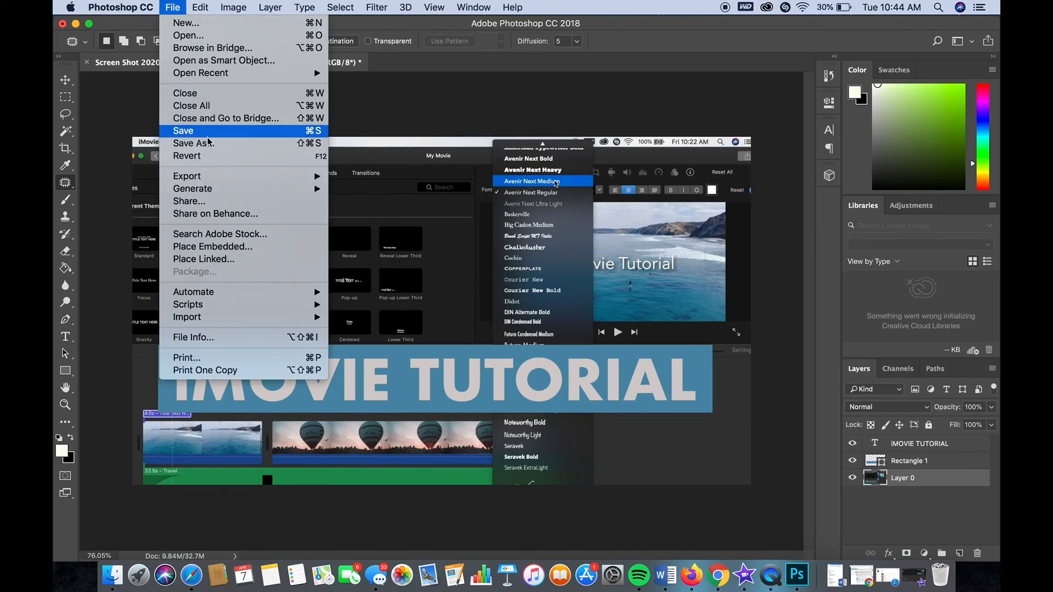
click(211, 143)
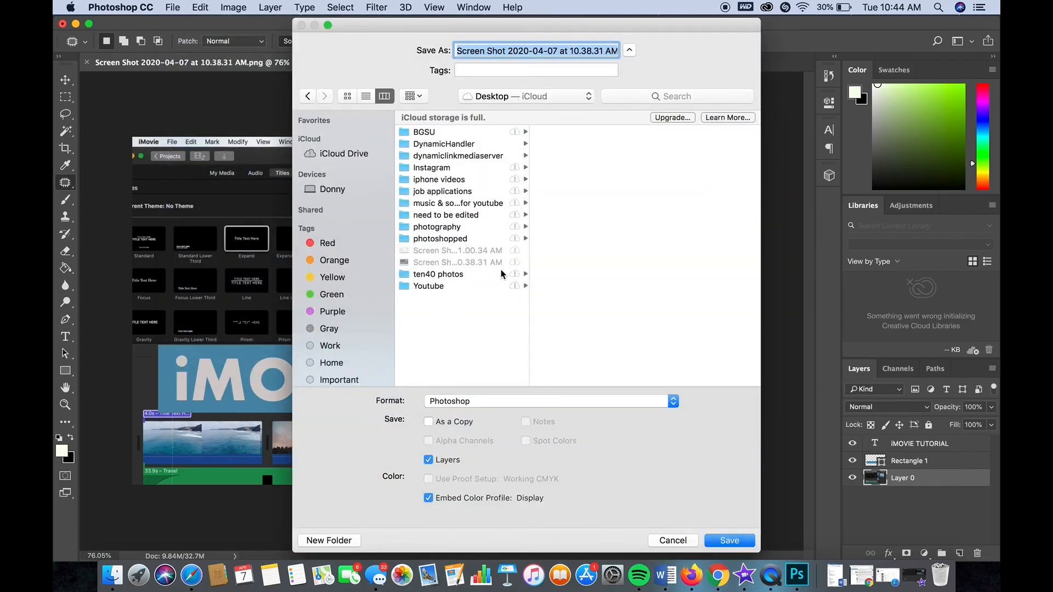
text(thu)
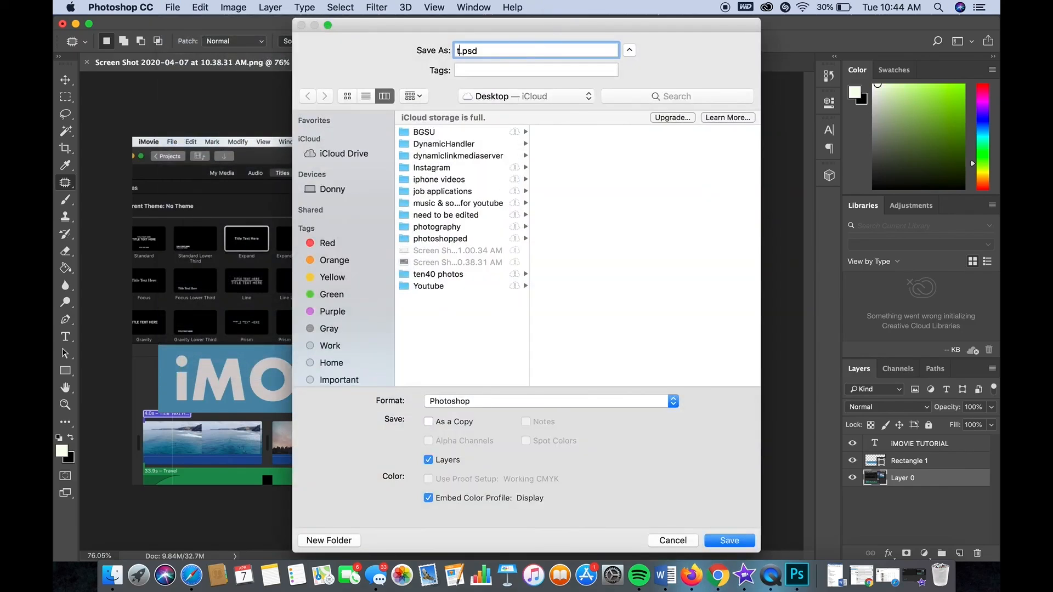
text(mbnail)
click(492, 401)
click(475, 481)
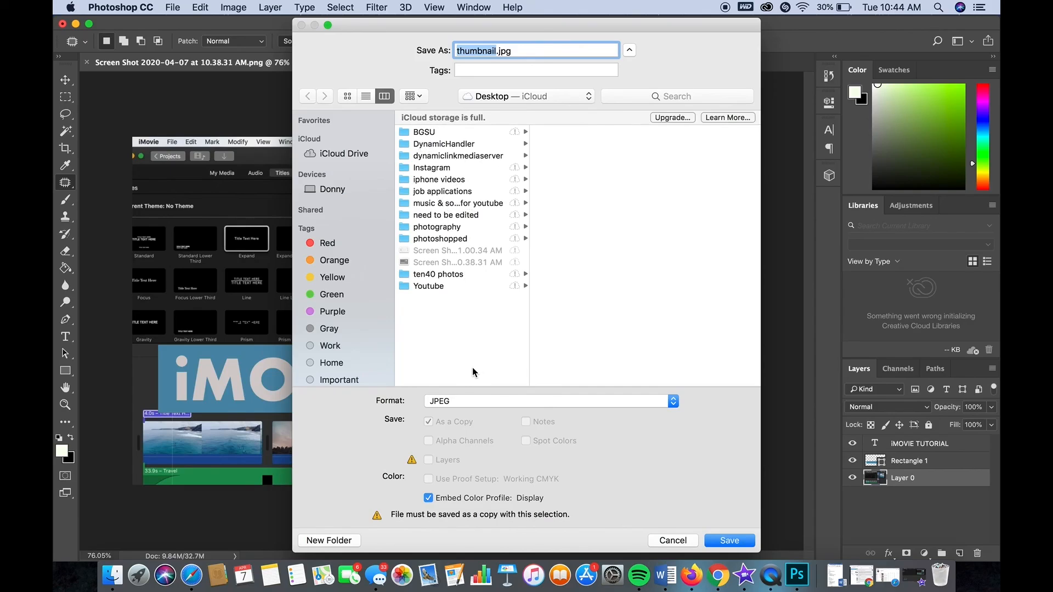
Keep the JPEG format and save the copy at Maximum quality 11 with the Baseline ("Standard") option
click(458, 407)
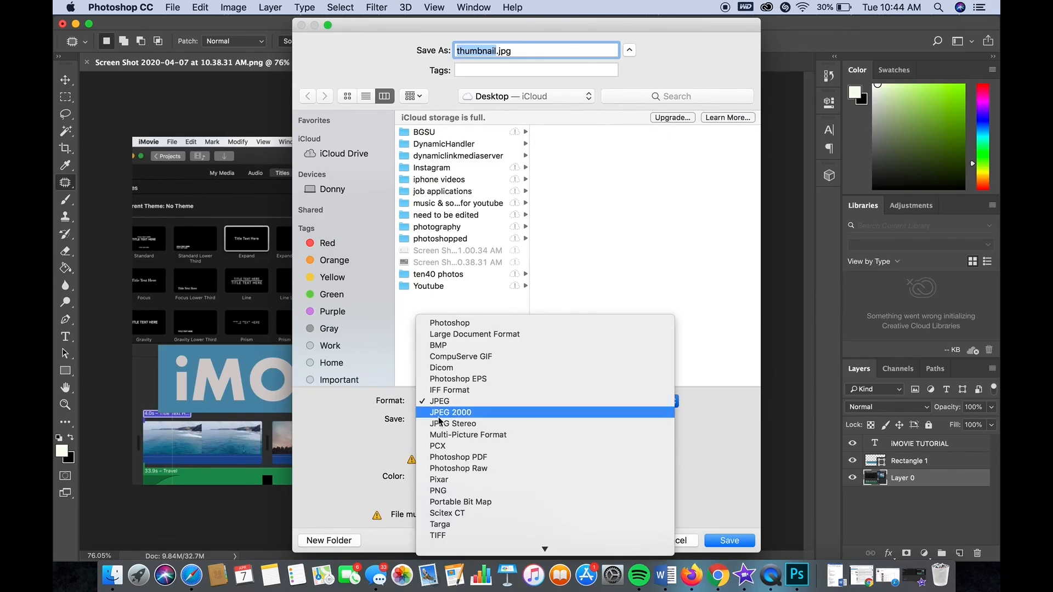
click(362, 462)
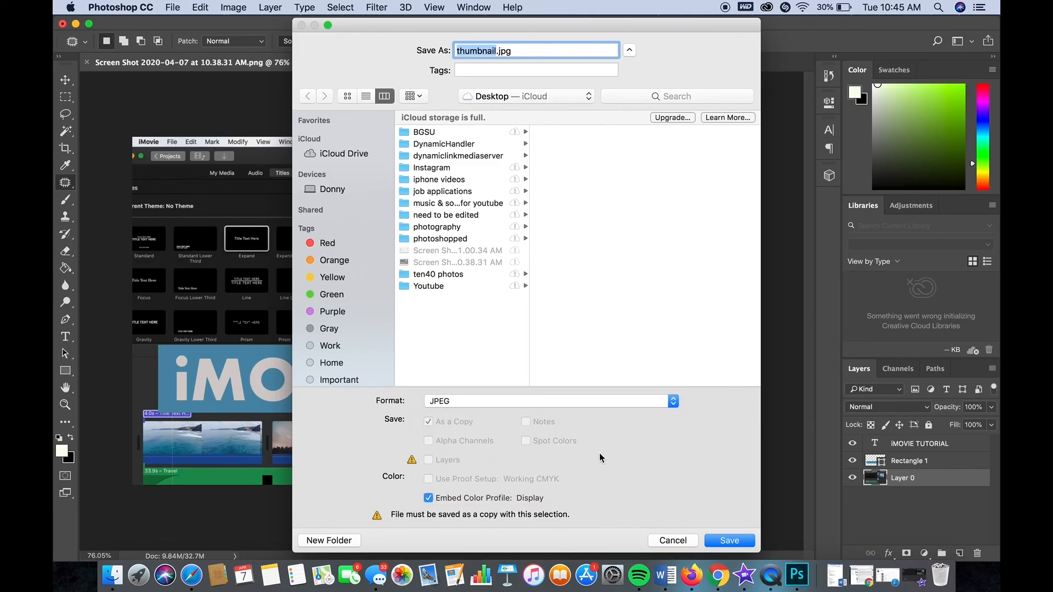
click(566, 403)
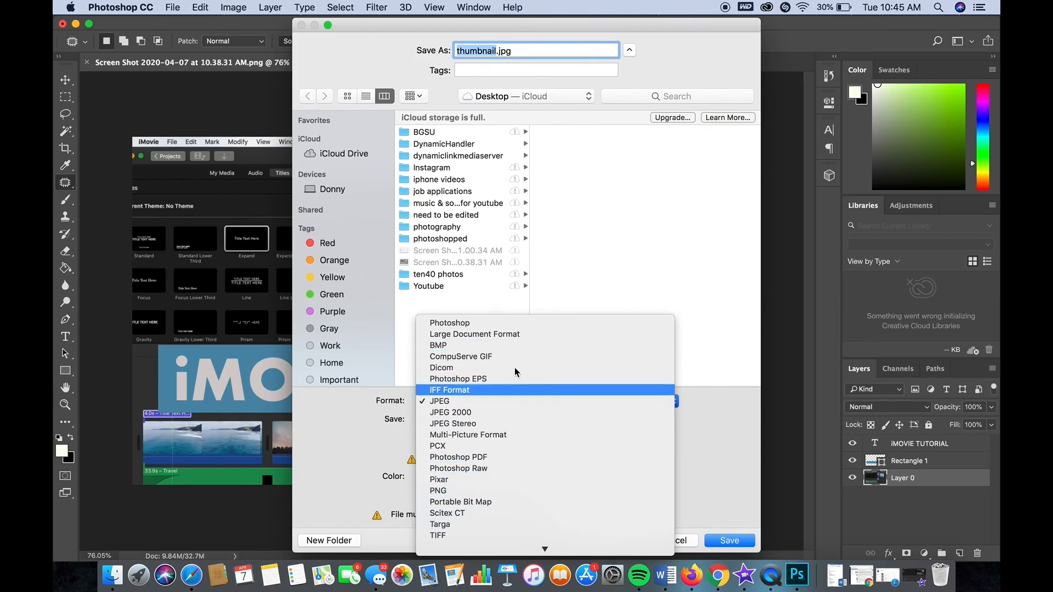
click(386, 414)
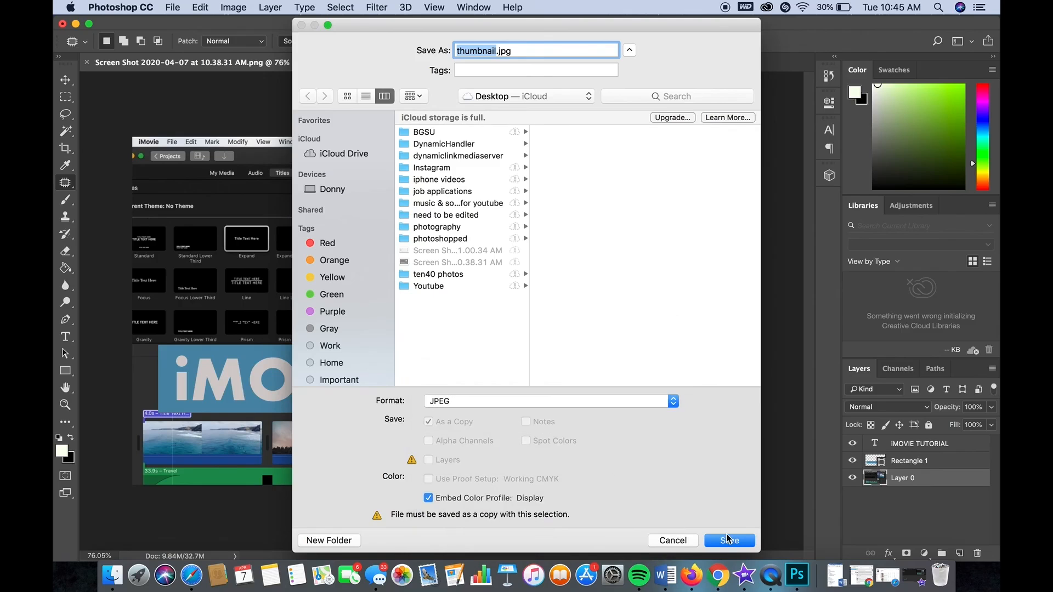
click(731, 541)
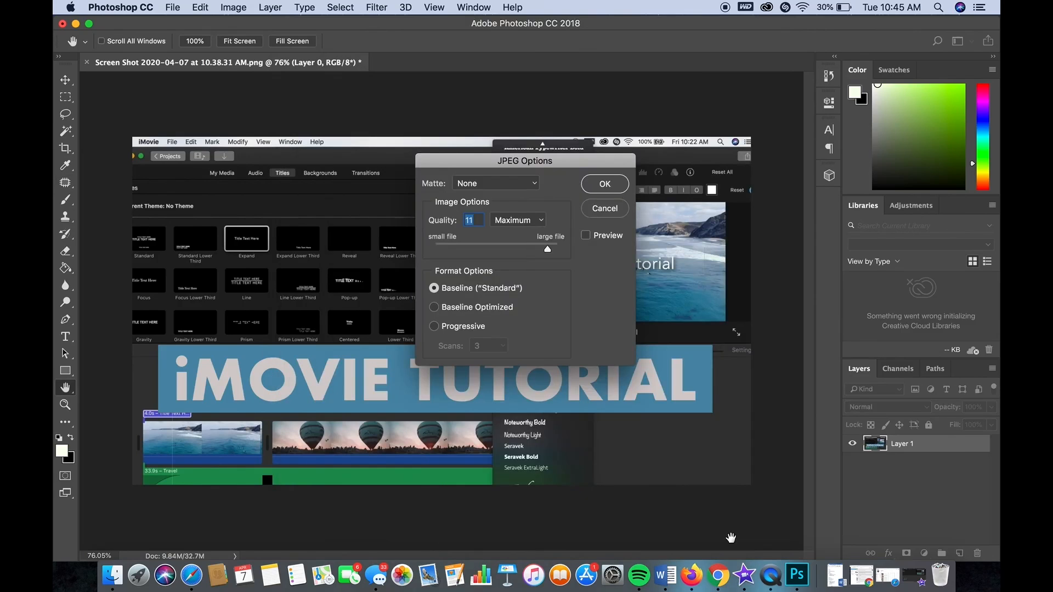
click(606, 183)
Minimize the Photoshop window, switch to YouTube Studio in Safari, and open the details of the "imovie tutorial" video
click(75, 23)
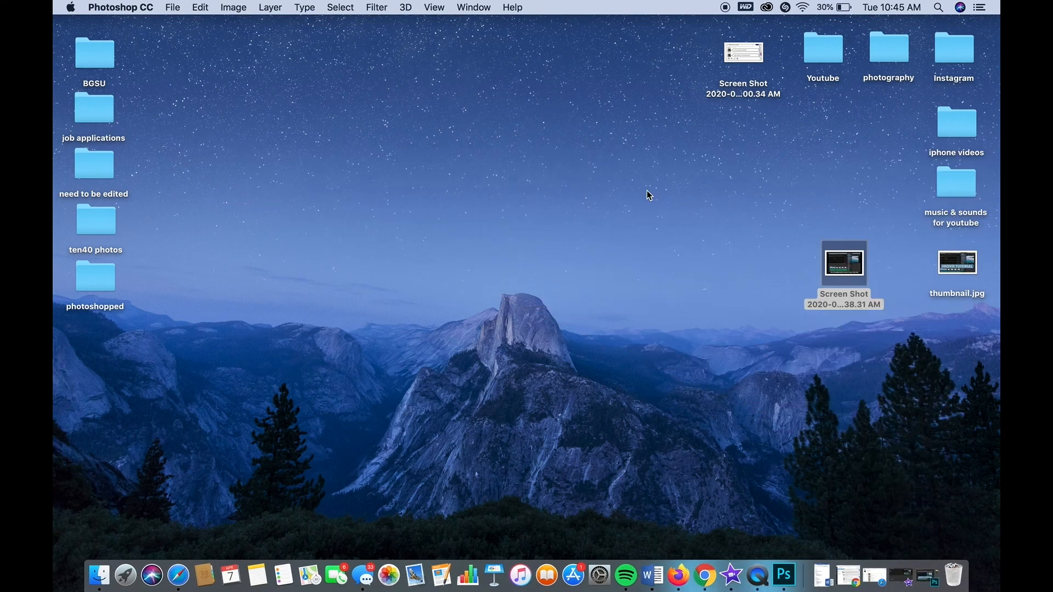
click(932, 311)
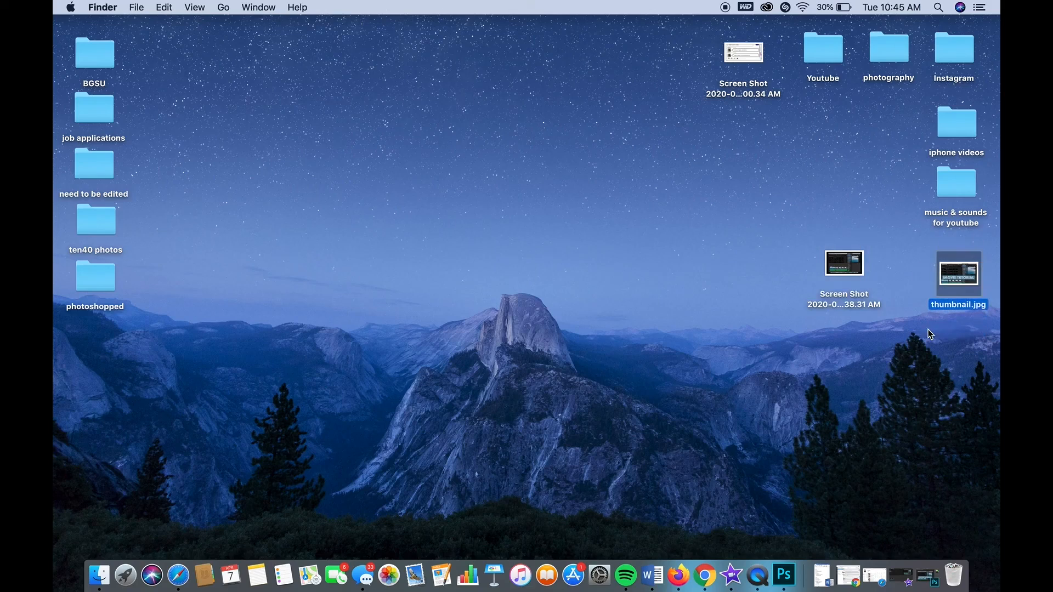
click(705, 575)
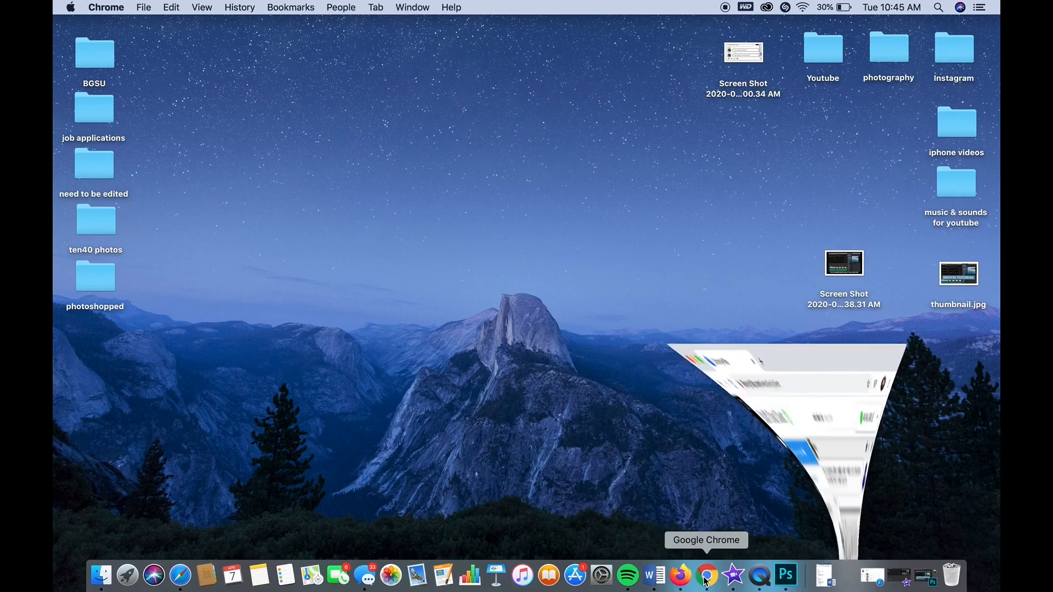
click(367, 29)
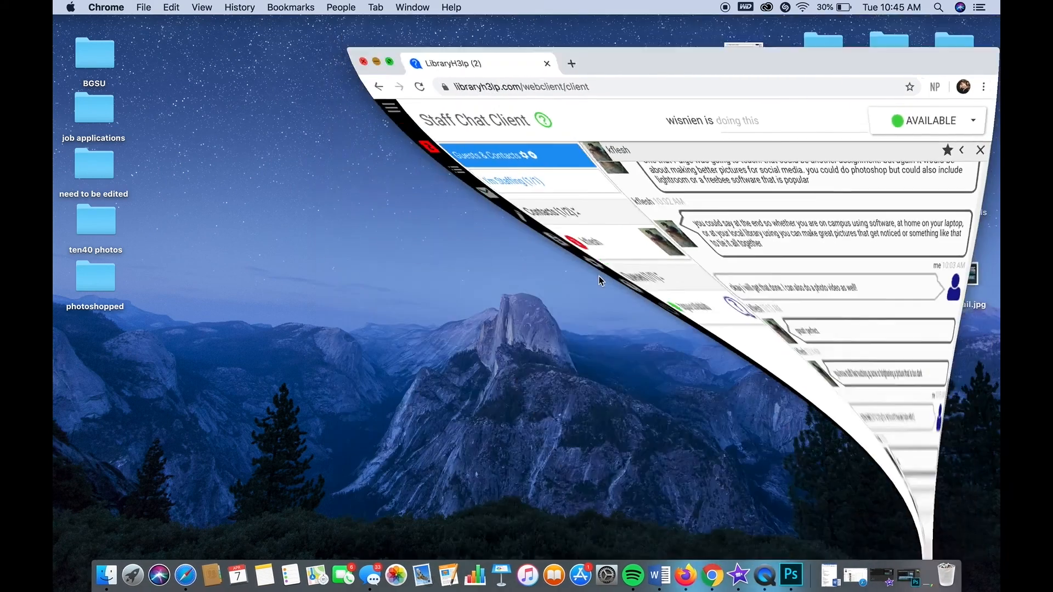
click(849, 577)
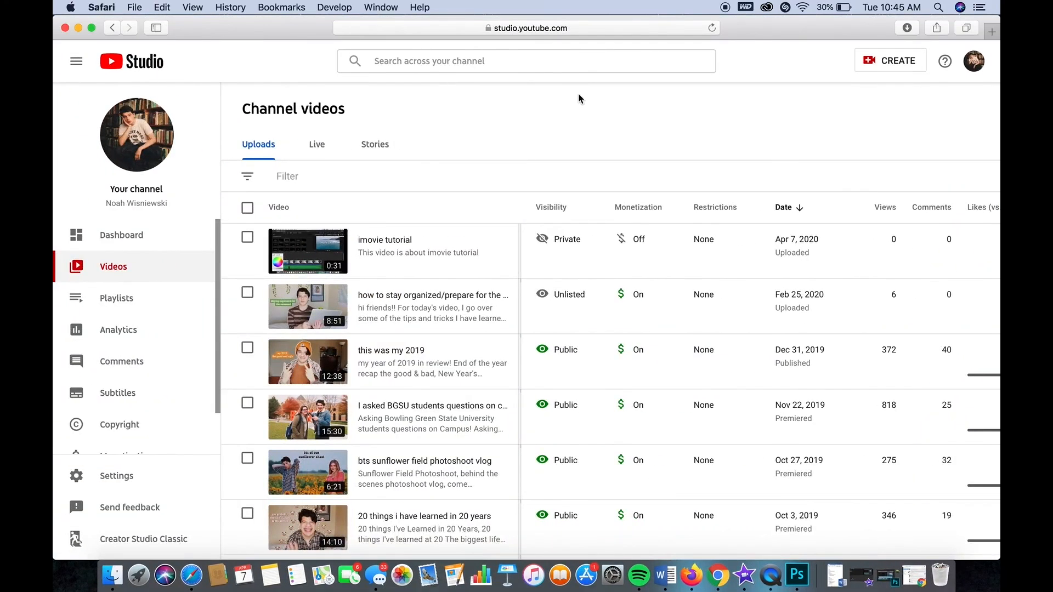
click(373, 253)
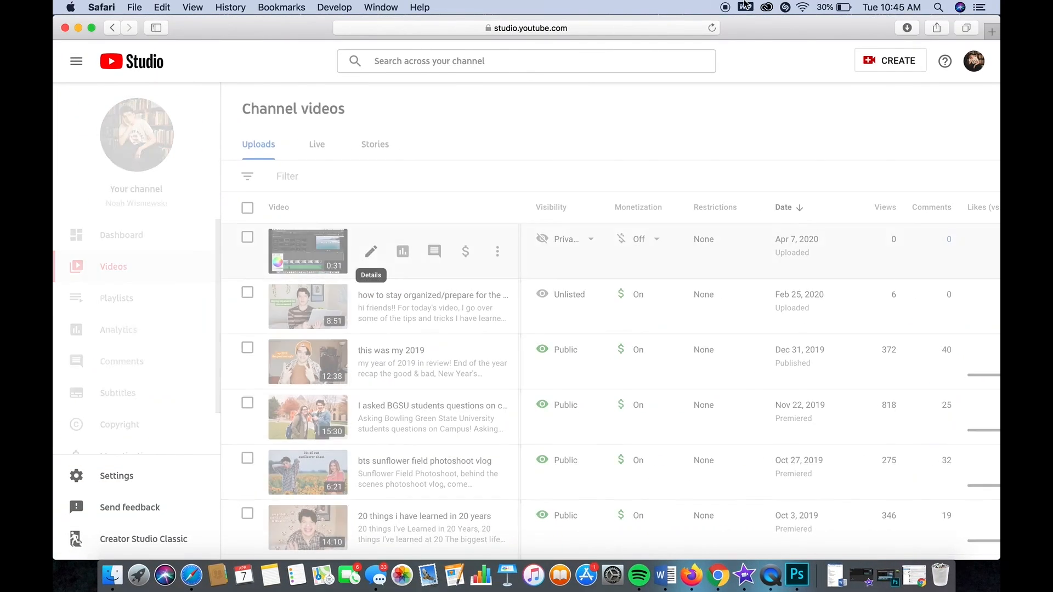
Upload thumbnail.jpg from the desktop as the custom thumbnail of the "imovie tutorial" video and save the video details
scroll(421, 357, down, 5)
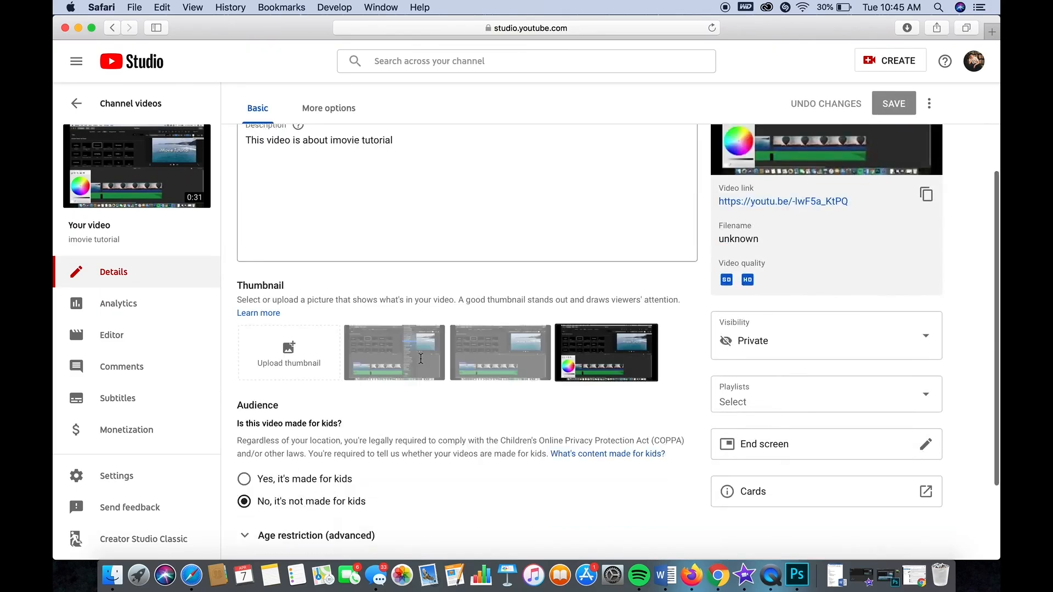
click(302, 299)
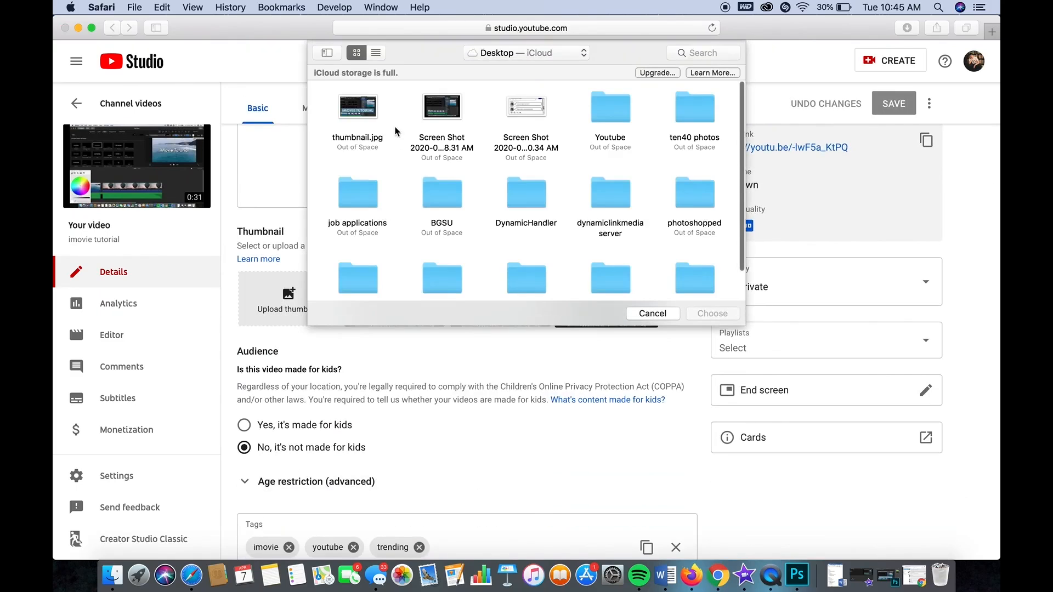
click(373, 108)
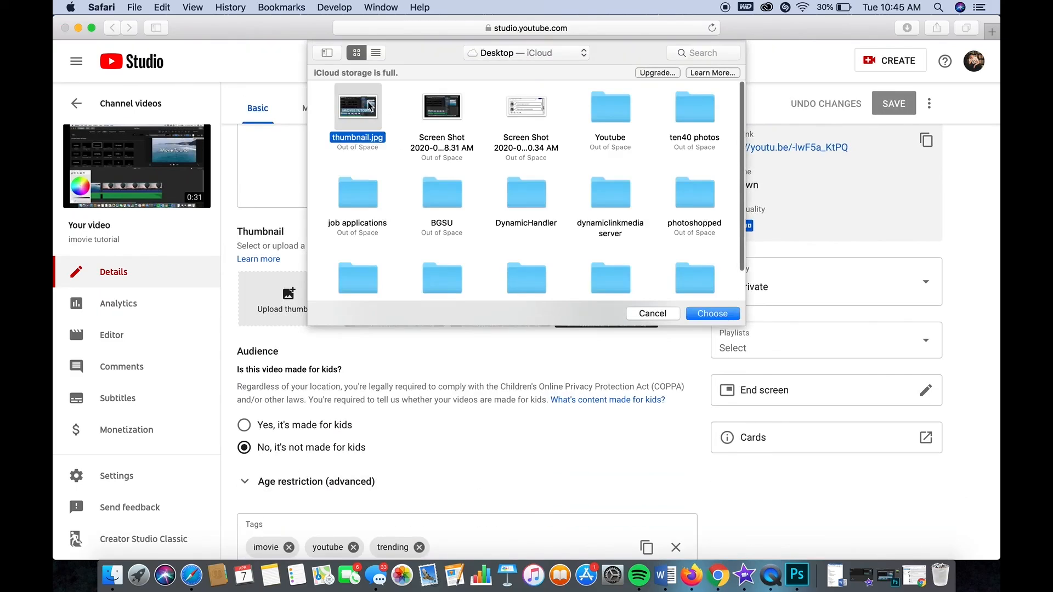
click(719, 317)
scroll(719, 316, up, 4)
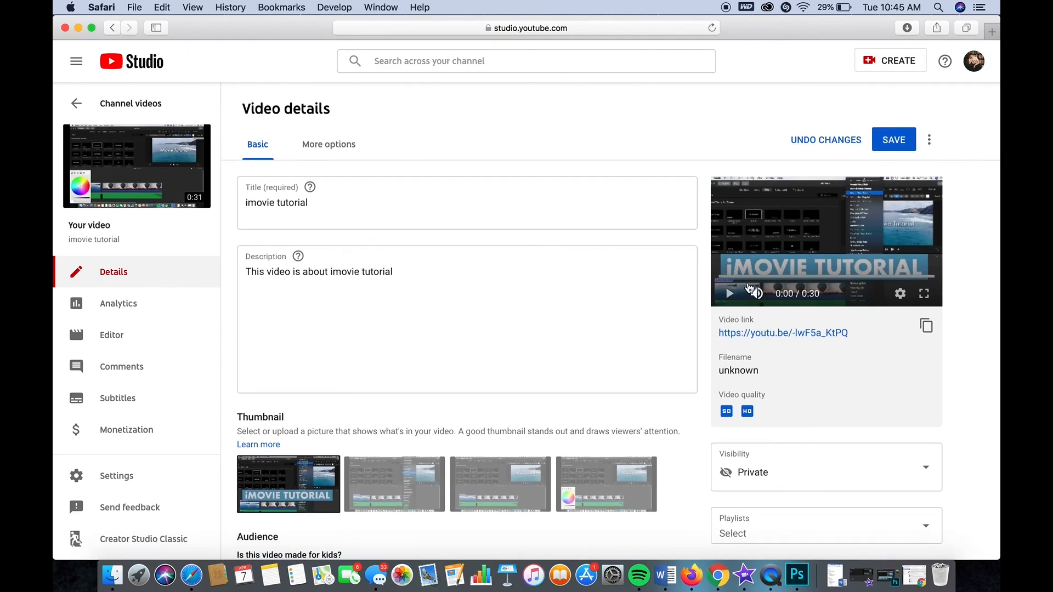
click(894, 139)
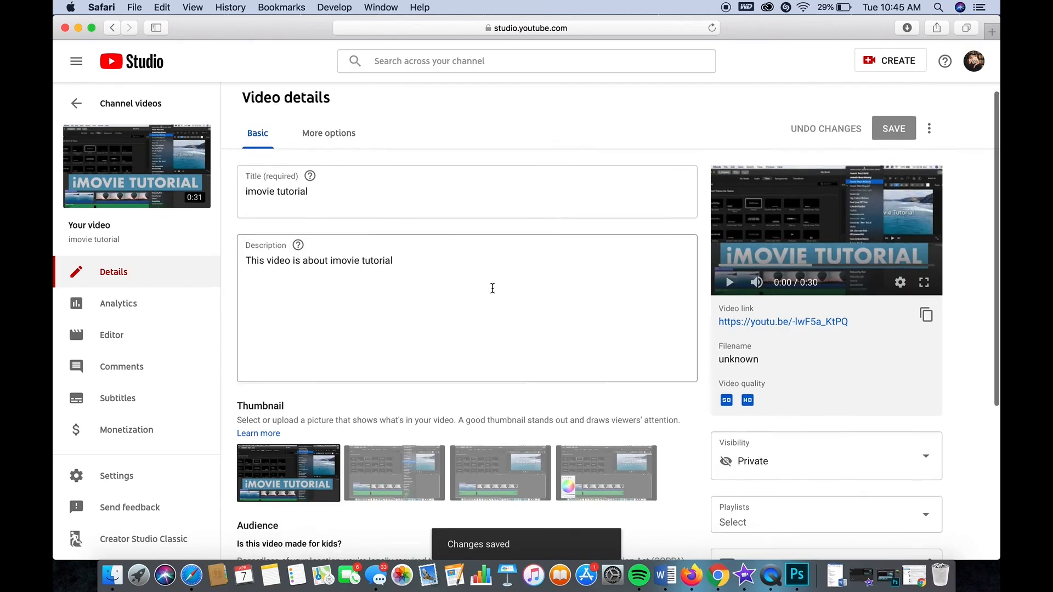
scroll(491, 287, down, 2)
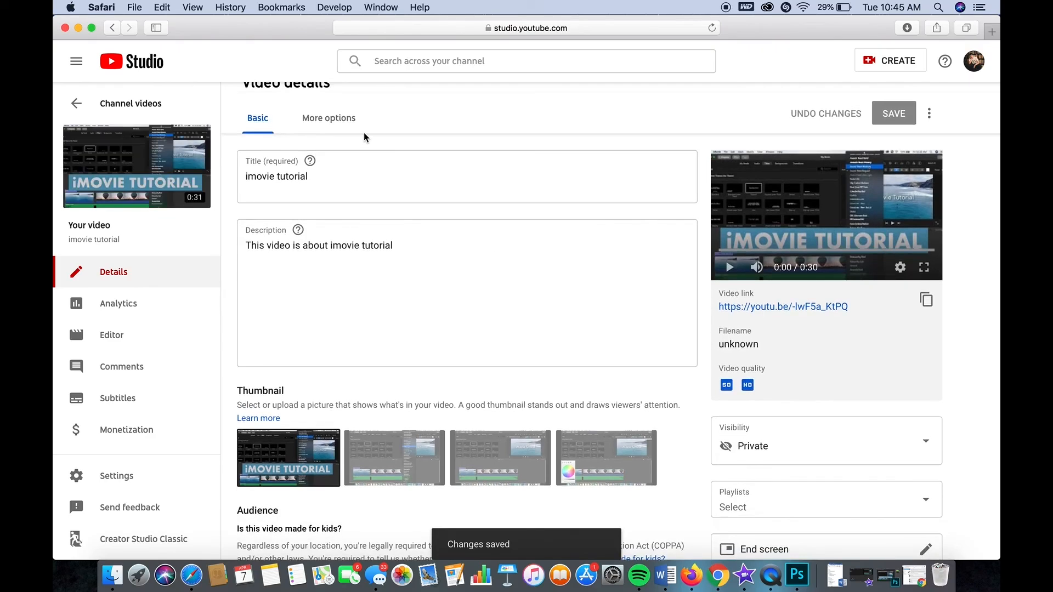